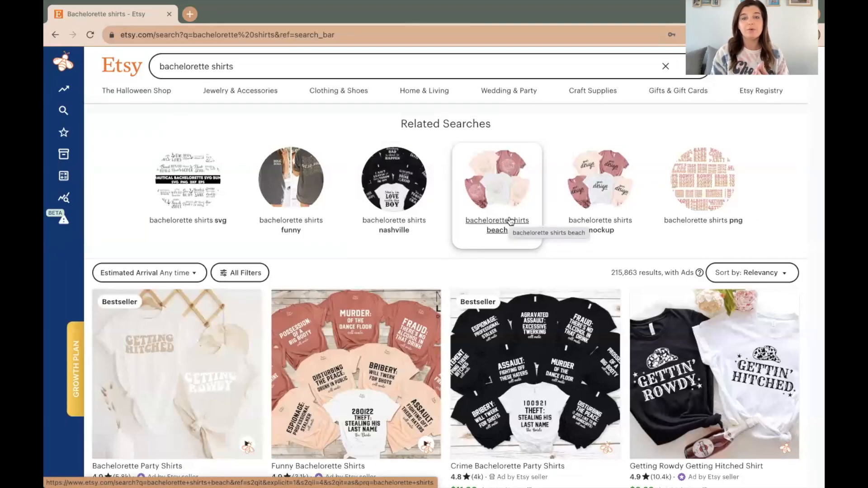
# Look through the bachelorette shirts search results, comparing the listings' designs, prices, ratings and bestseller badges.
pyautogui.scroll(-3, 510, 221)
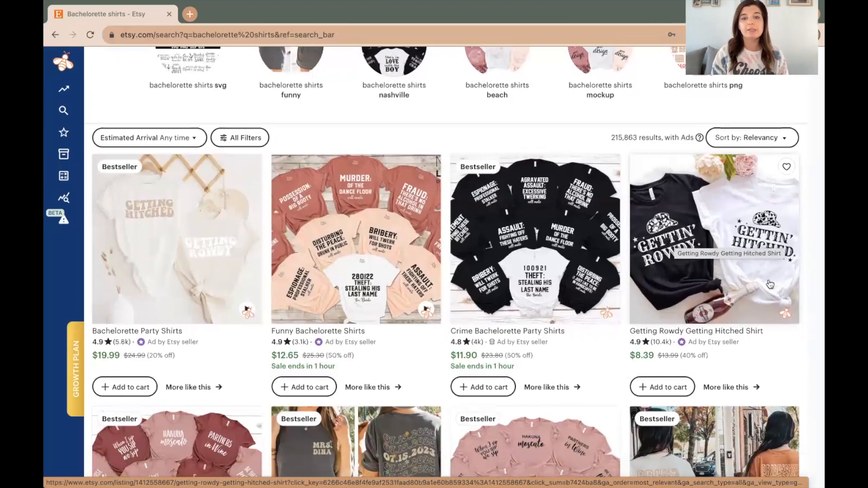
pyautogui.scroll(-6, 194, 225)
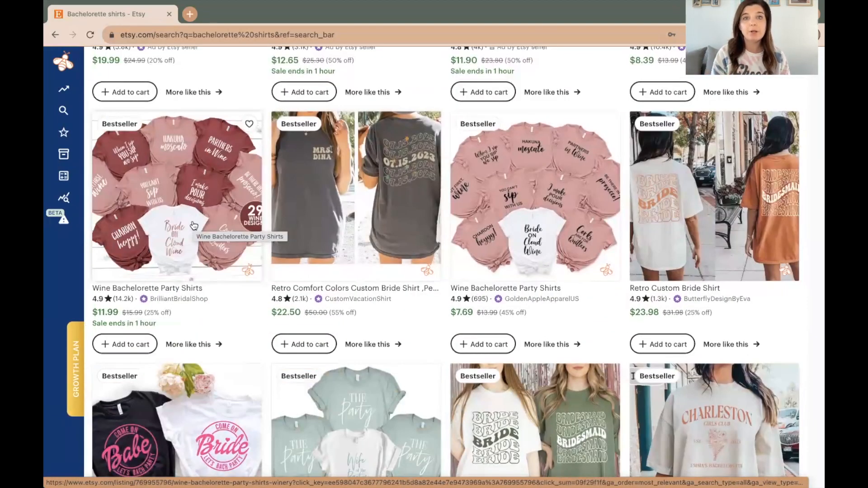
pyautogui.scroll(-10, 494, 216)
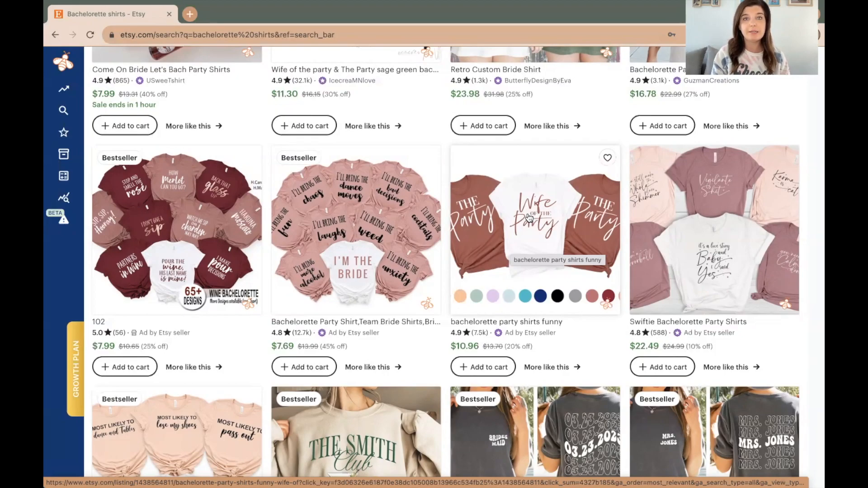
pyautogui.scroll(-1, 529, 218)
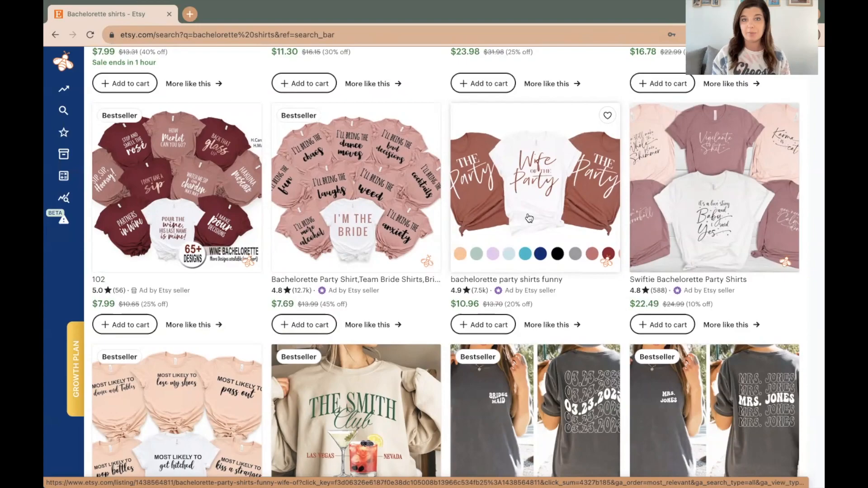
pyautogui.scroll(-12, 529, 219)
pyautogui.scroll(6, 529, 218)
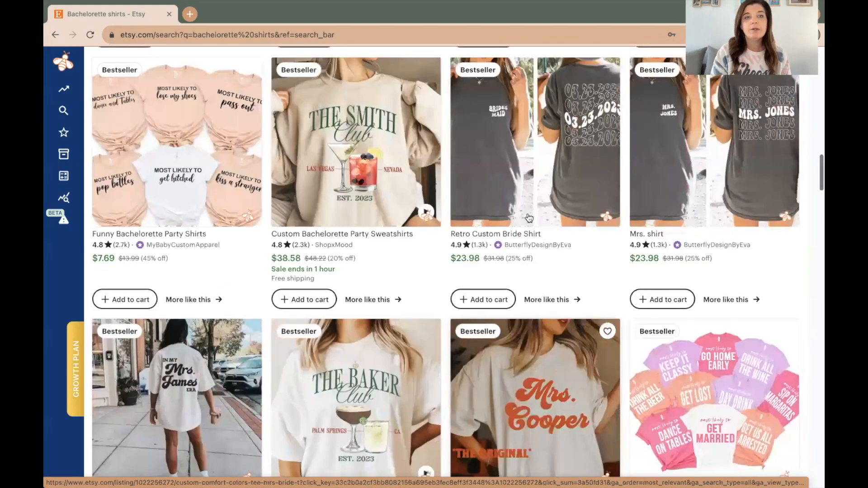
pyautogui.scroll(10, 529, 219)
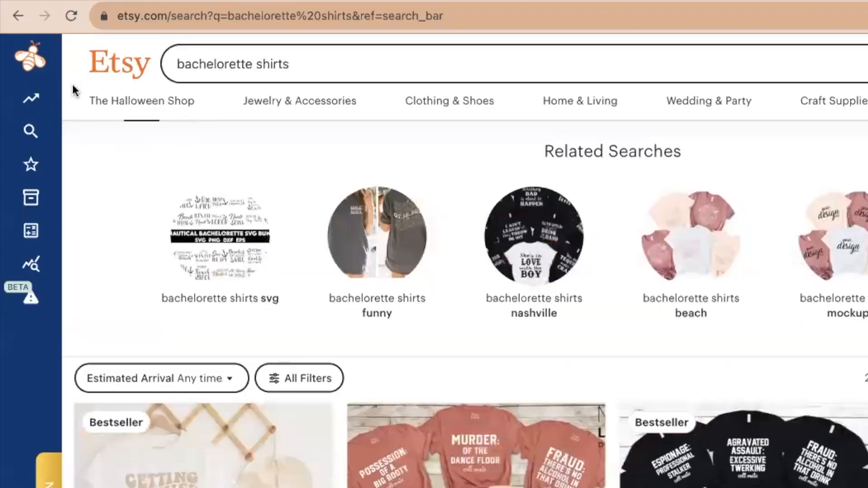
# Open EverBee's Product Analytics for the bachelorette shirts search and sort the listings by monthly revenue, highest first.
pyautogui.moveTo(81, 98)
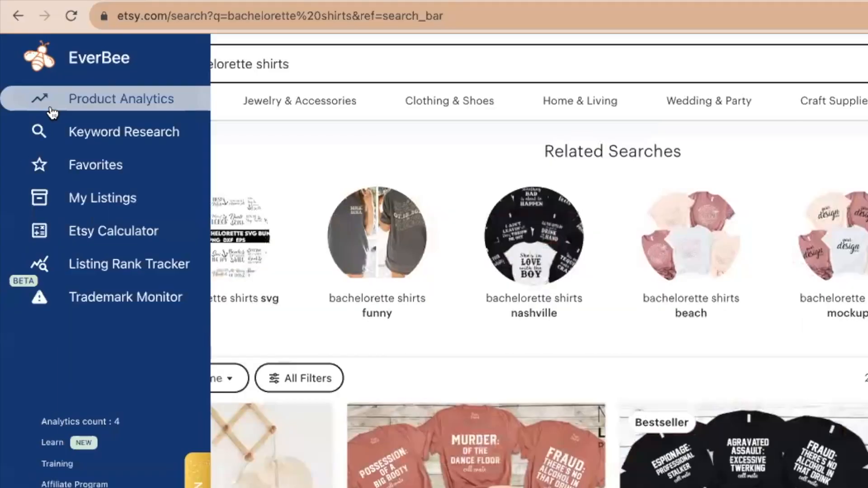
pyautogui.click(106, 99)
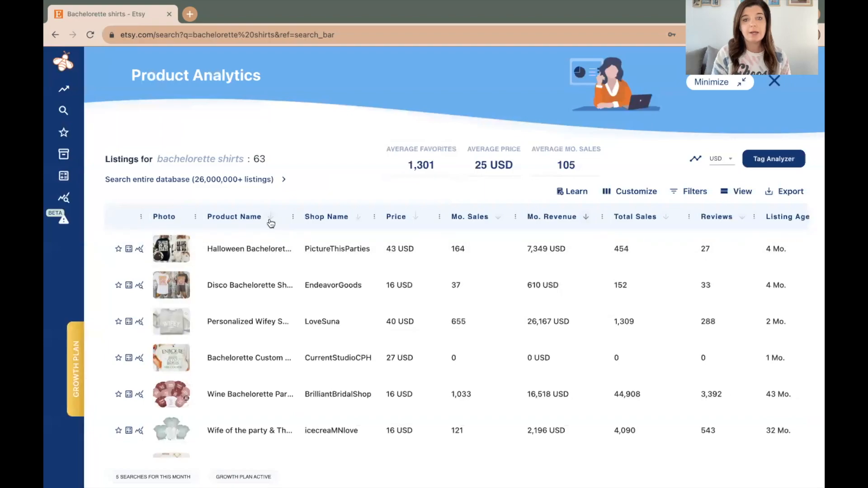
pyautogui.click(588, 219)
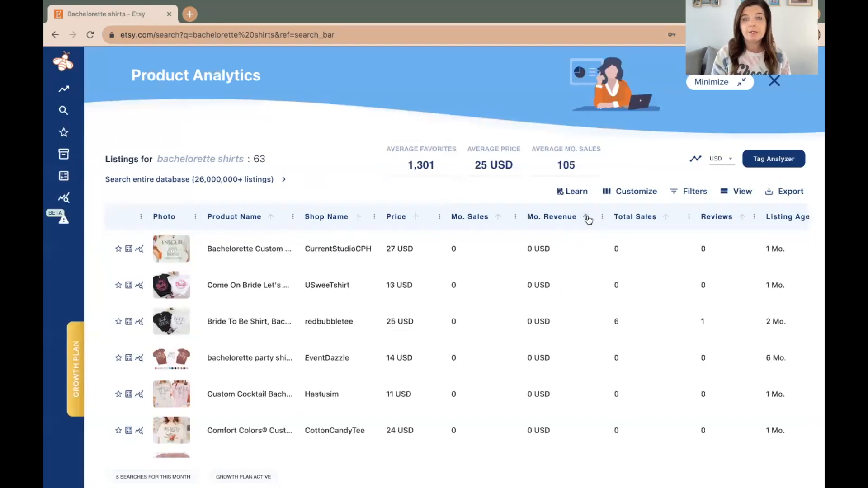
pyautogui.click(588, 220)
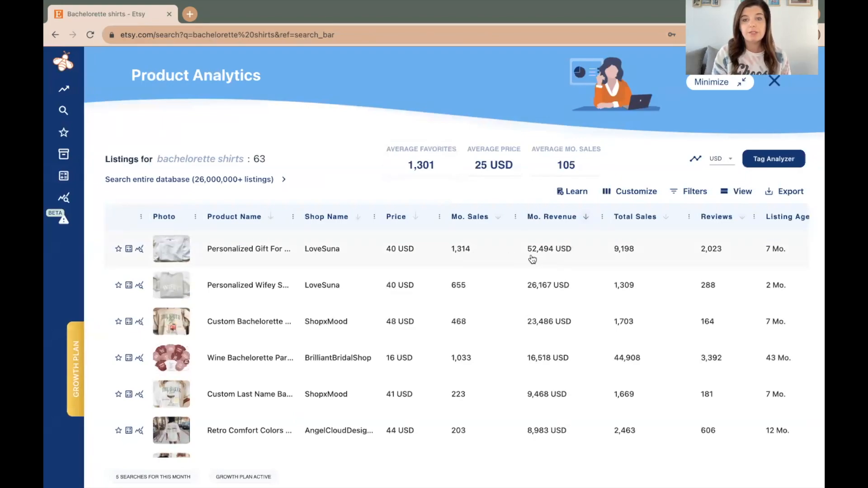
# Preview the photos of the top-earning bachelorette listings and open the details of BrilliantBridalShop's wine bachelorette party shirts.
pyautogui.moveTo(183, 253)
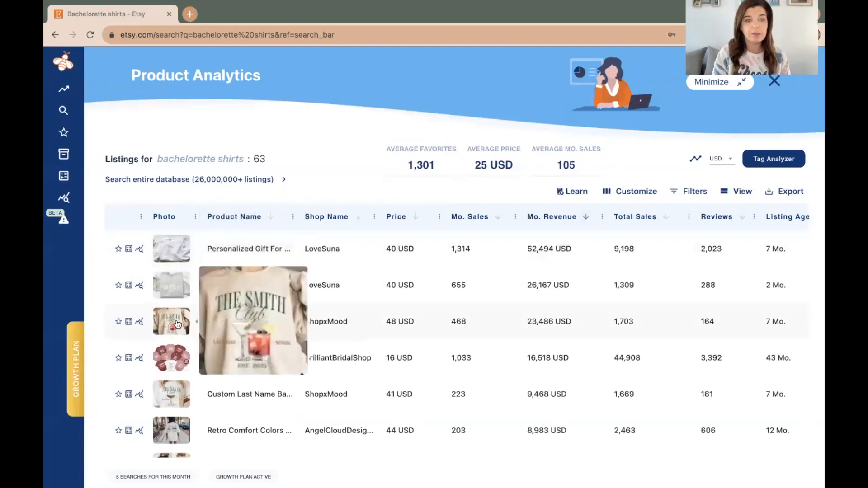
pyautogui.moveTo(180, 364)
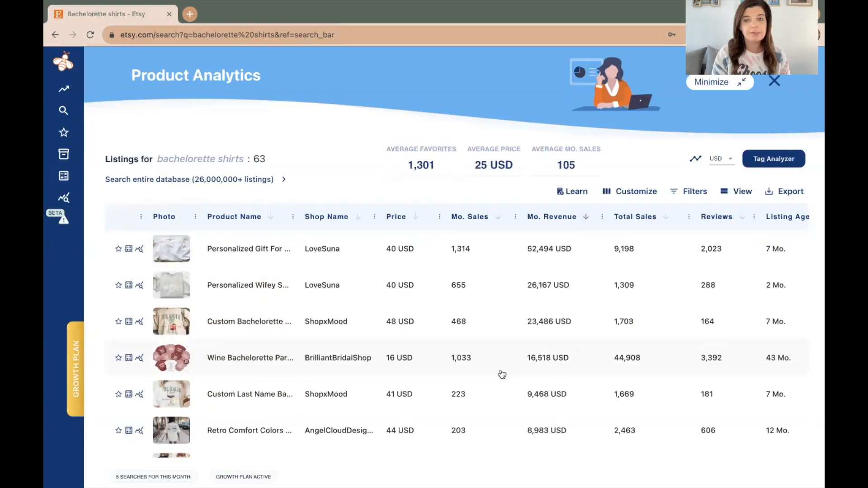
pyautogui.click(183, 358)
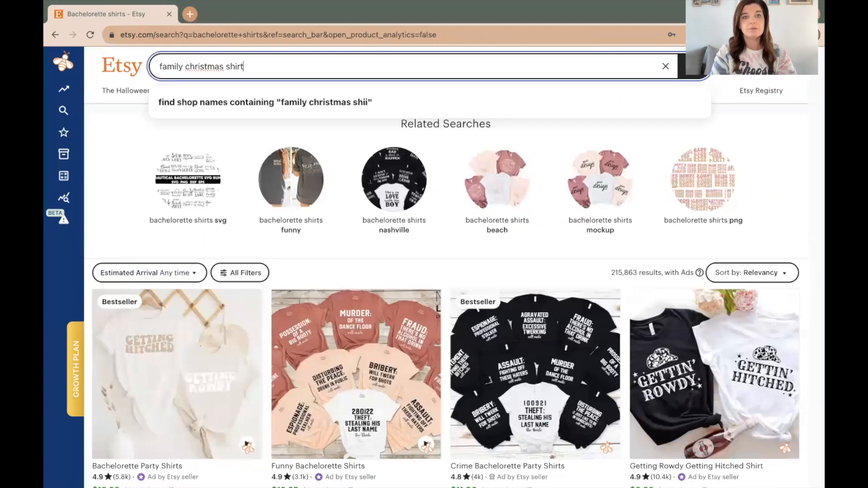
# Search Etsy for "family christmas shirts" and look through the listings' designs, prices and bestseller badges.
pyautogui.write('stmas shirts')
pyautogui.press('Return')
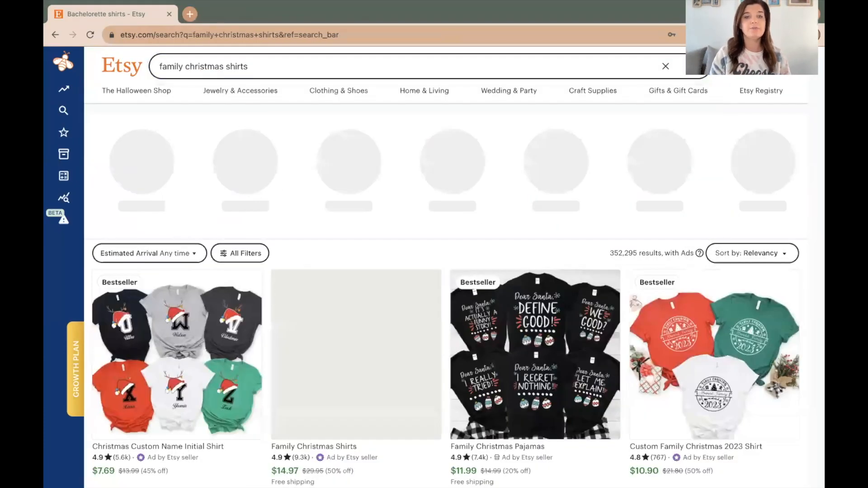
pyautogui.scroll(-10, 488, 290)
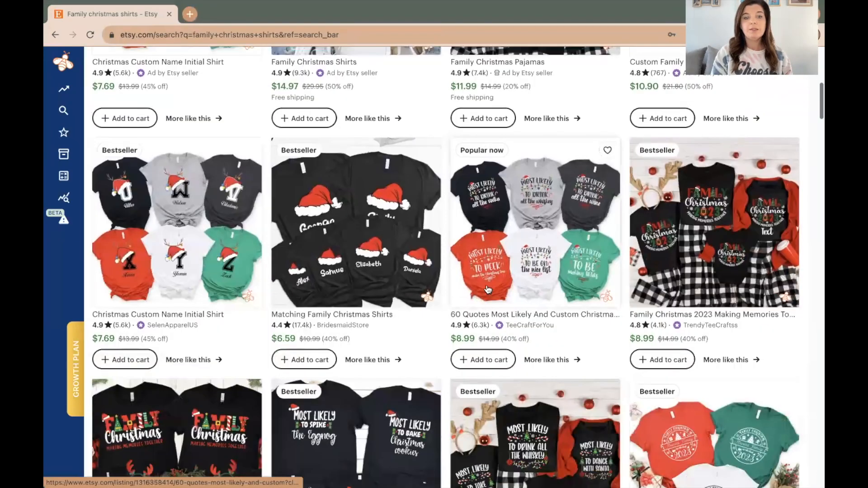
pyautogui.scroll(-5, 488, 290)
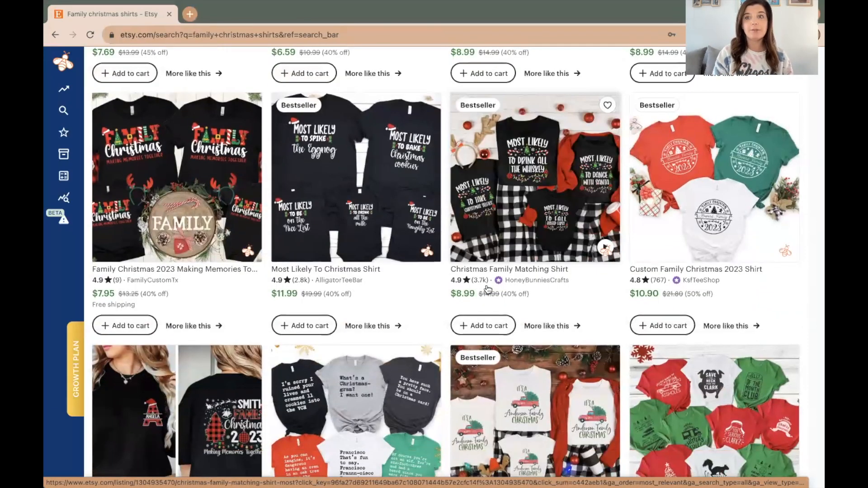
pyautogui.scroll(-4, 487, 290)
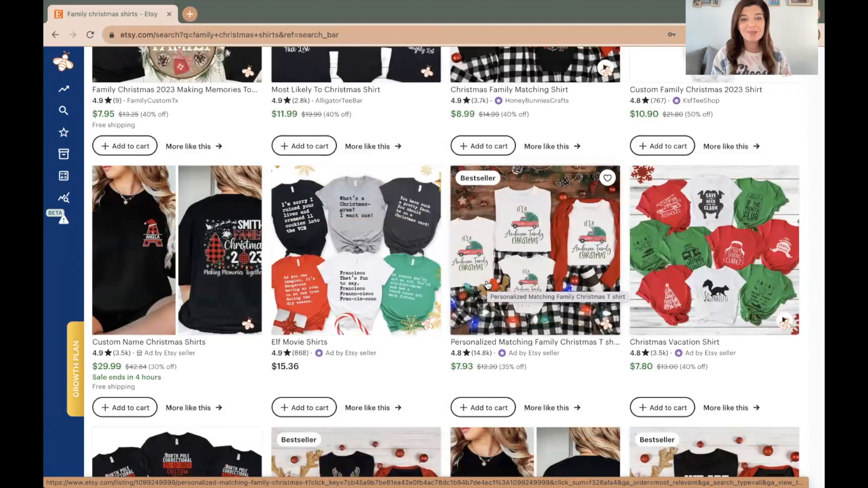
pyautogui.scroll(-4, 488, 285)
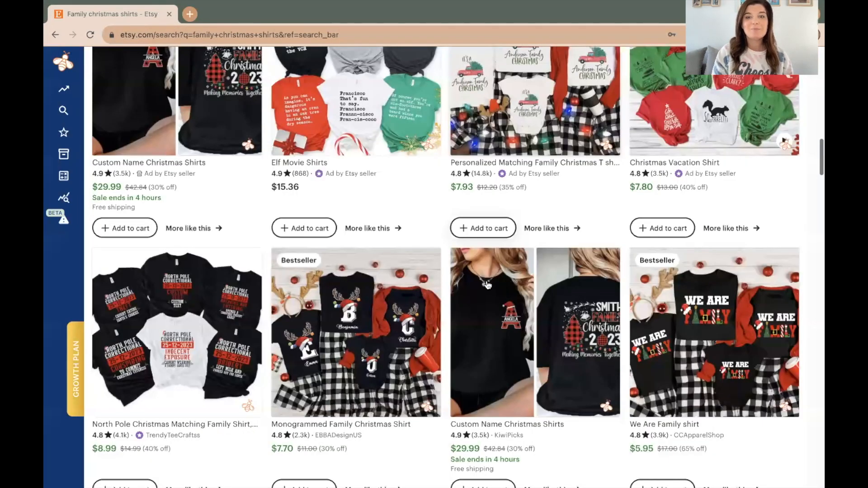
pyautogui.scroll(-5, 487, 285)
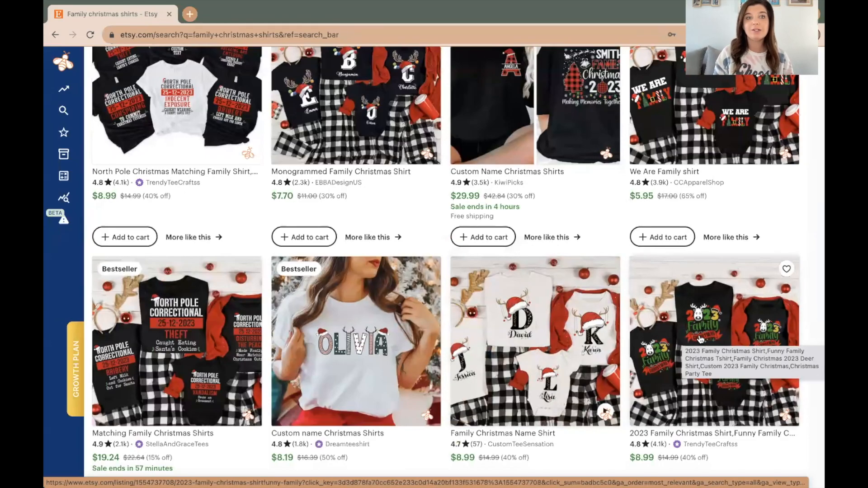
pyautogui.scroll(-5, 701, 339)
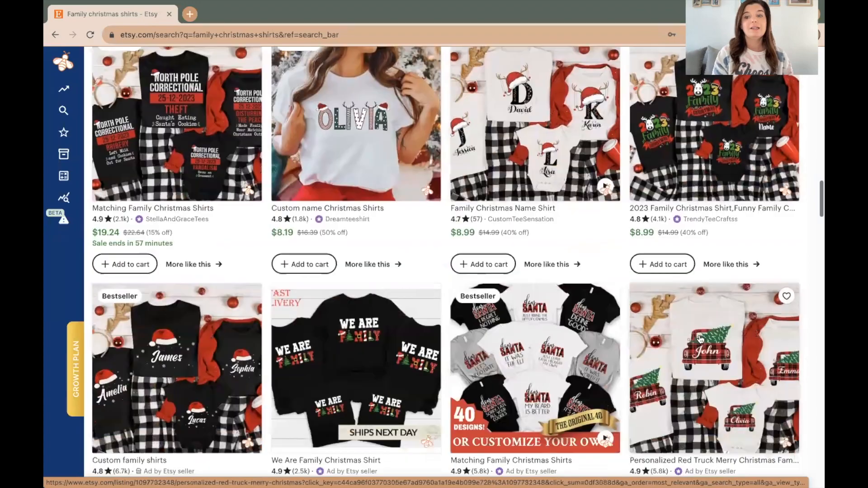
pyautogui.scroll(-1, 701, 339)
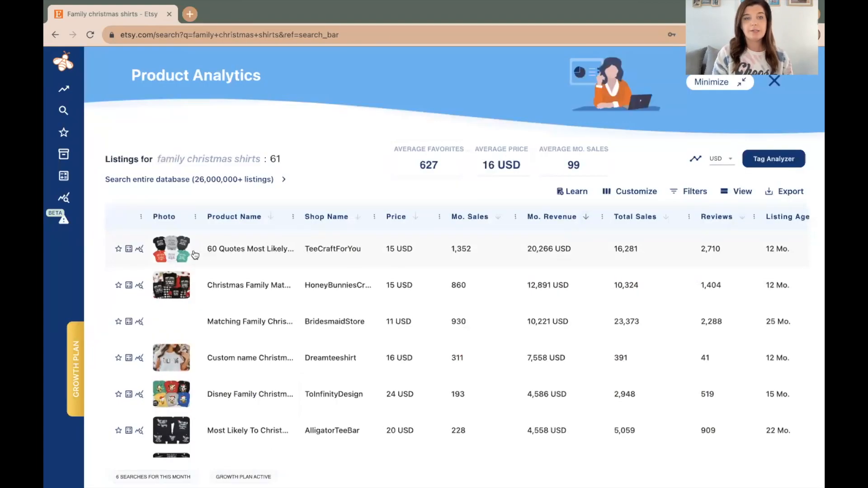
# Open the analytics details of TeeCraftForYou's "60 Quotes Most Likely" Christmas shirt and view its listing page on Etsy.
pyautogui.click(180, 254)
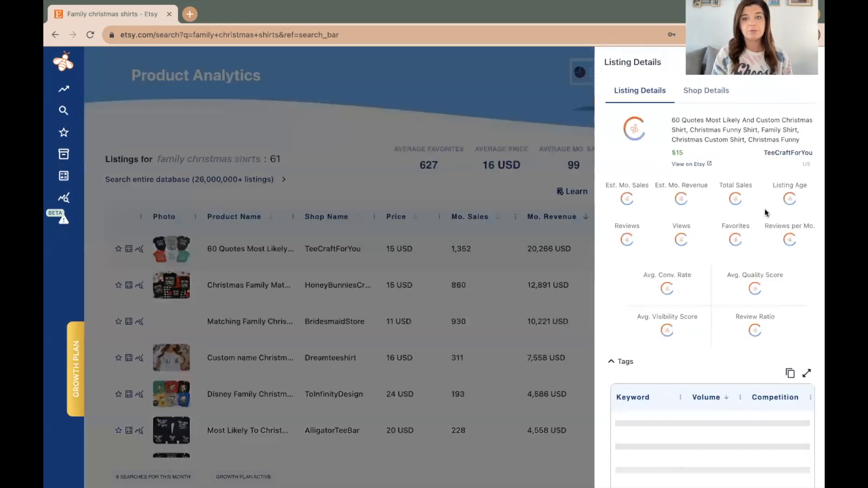
pyautogui.click(686, 144)
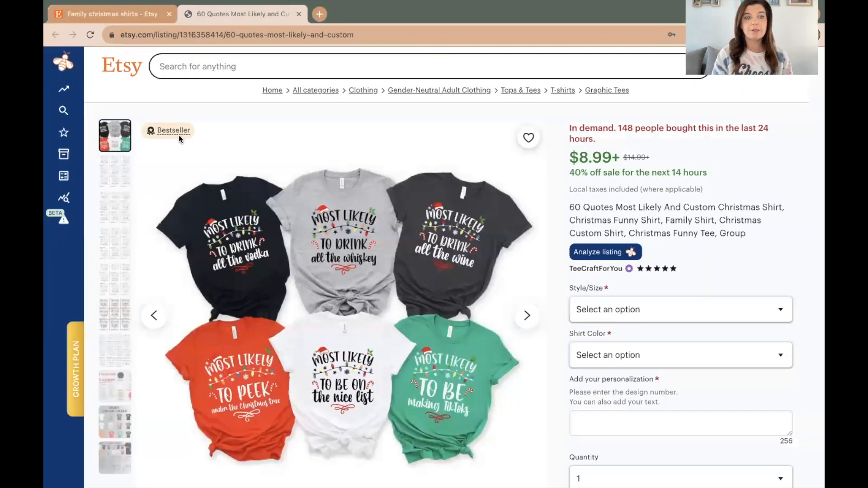
pyautogui.moveTo(185, 149)
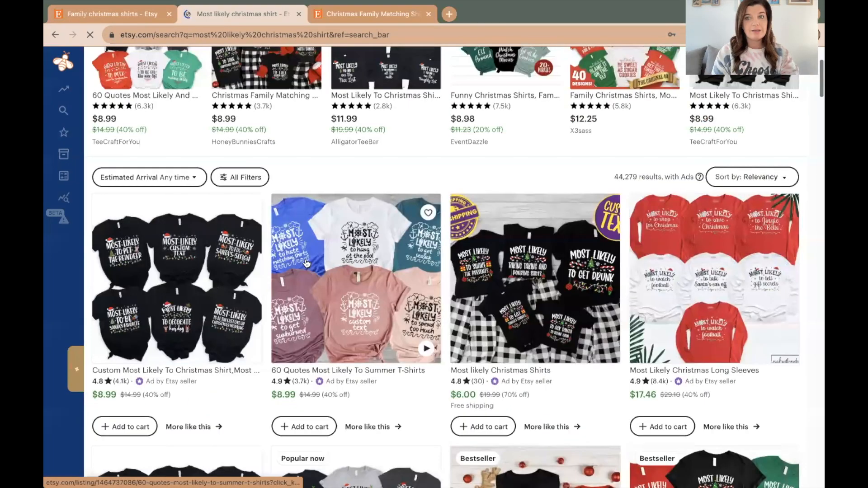
# Examine the "most likely christmas shirt" search results, comparing the designs, quotes, prices and bestseller badges of competing listings.
pyautogui.scroll(-7, 407, 406)
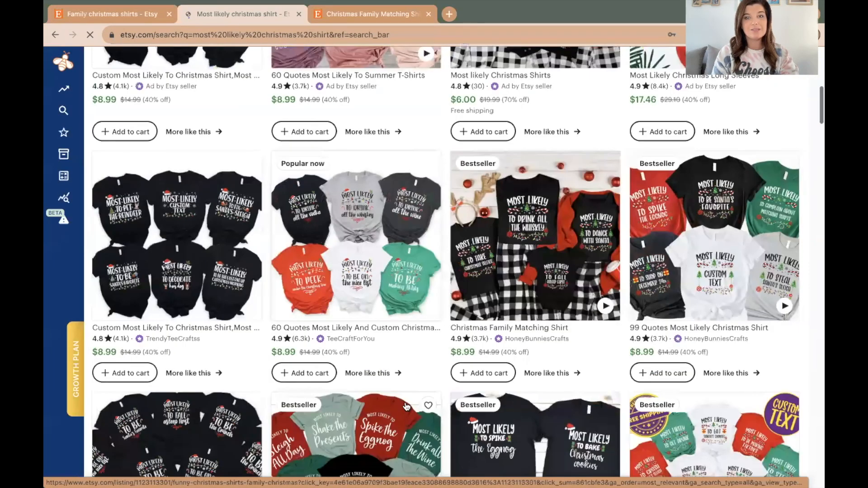
pyautogui.scroll(-8, 407, 406)
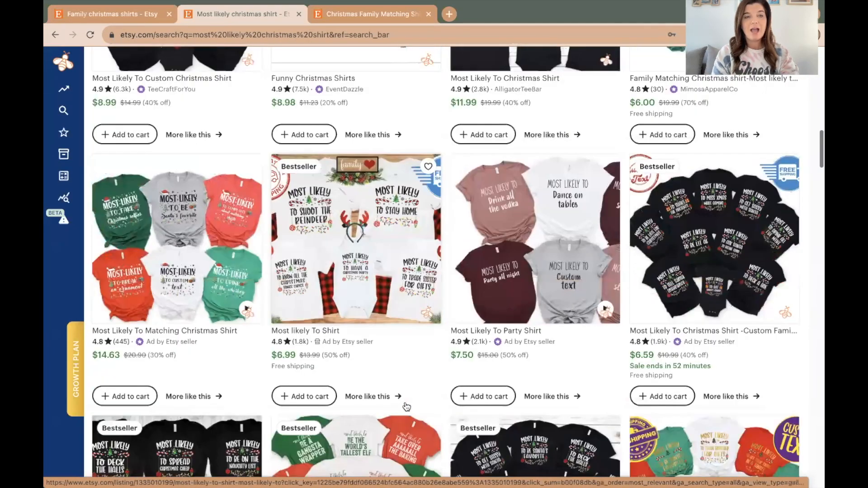
pyautogui.scroll(-2, 407, 406)
pyautogui.scroll(-8, 407, 406)
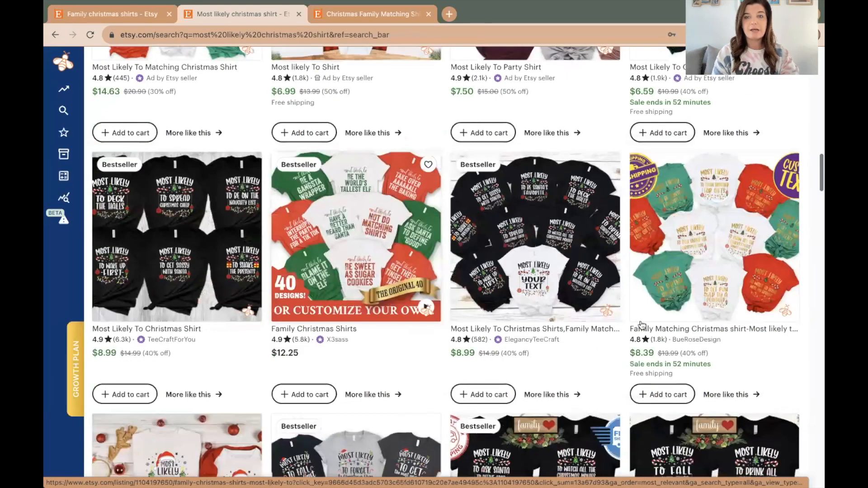
pyautogui.scroll(-12, 645, 411)
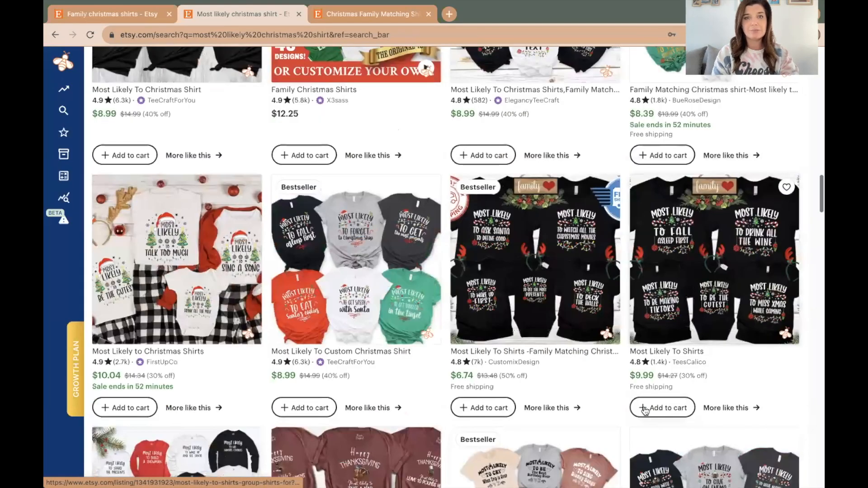
pyautogui.scroll(-5, 630, 382)
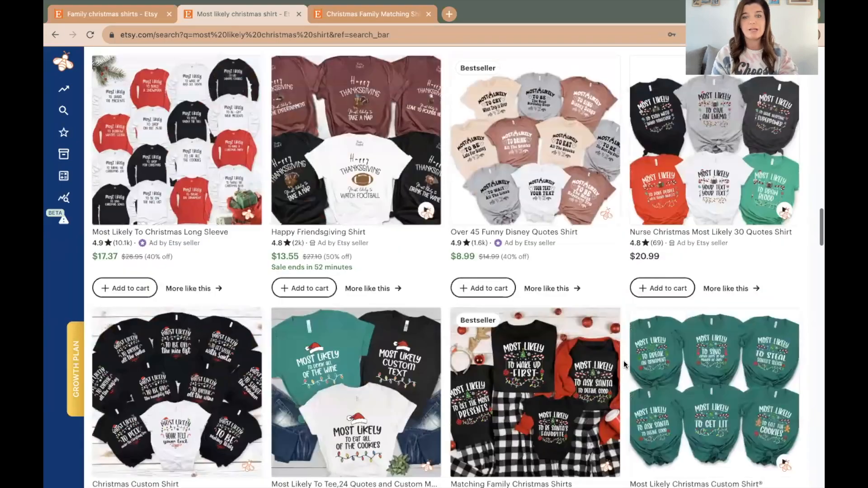
pyautogui.scroll(-4, 624, 362)
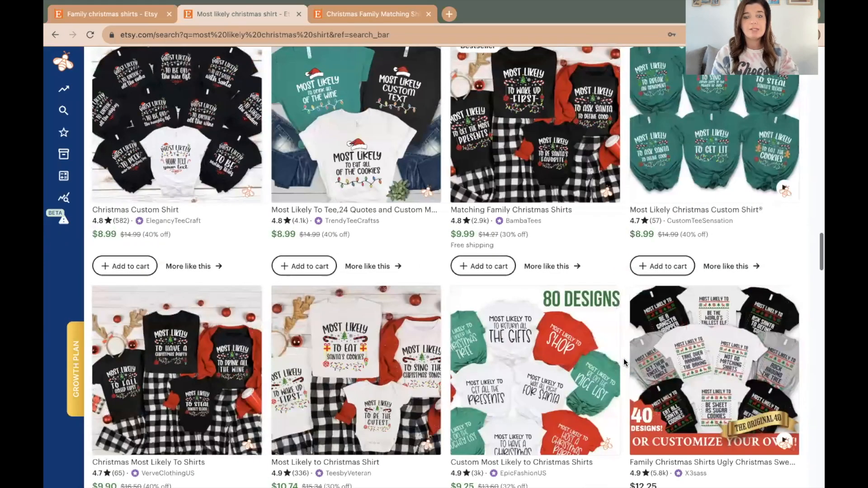
pyautogui.scroll(-7, 624, 362)
pyautogui.scroll(-3, 623, 359)
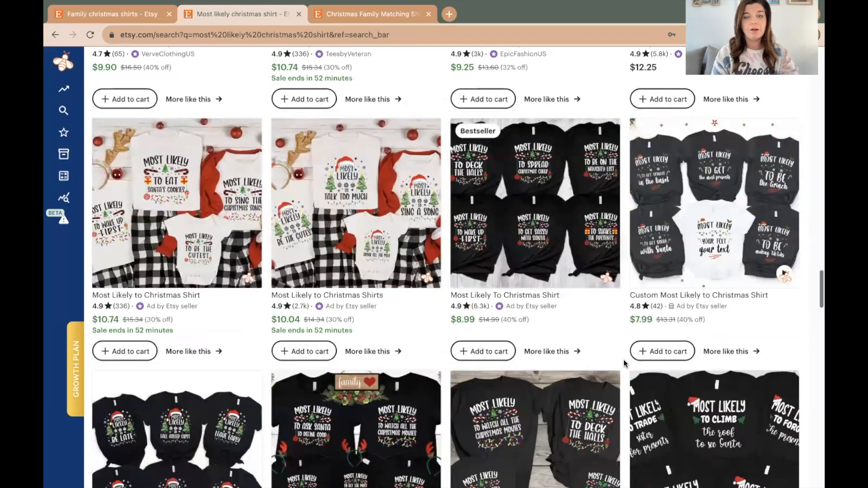
pyautogui.scroll(-4, 623, 364)
pyautogui.scroll(-2, 623, 360)
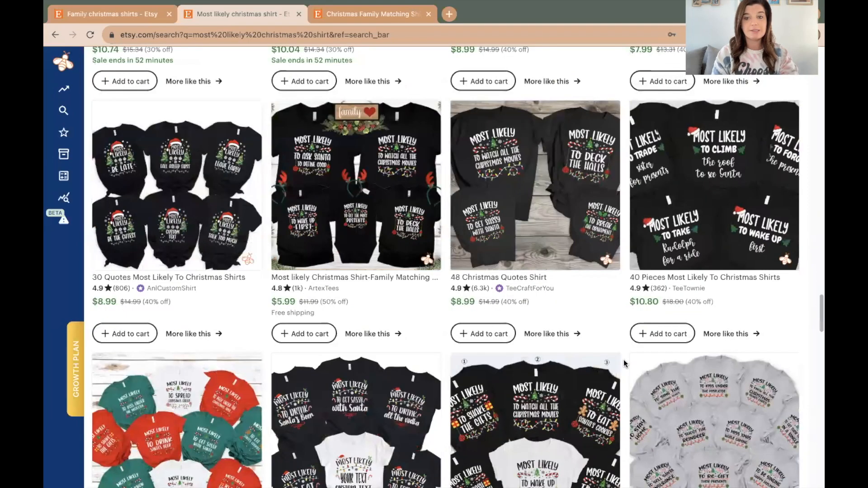
pyautogui.scroll(-4, 623, 359)
pyautogui.scroll(-3, 624, 360)
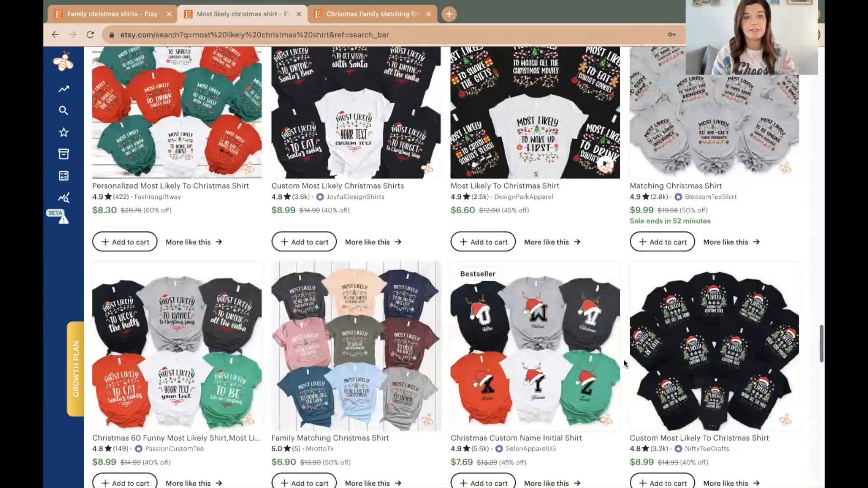
pyautogui.scroll(-7, 623, 355)
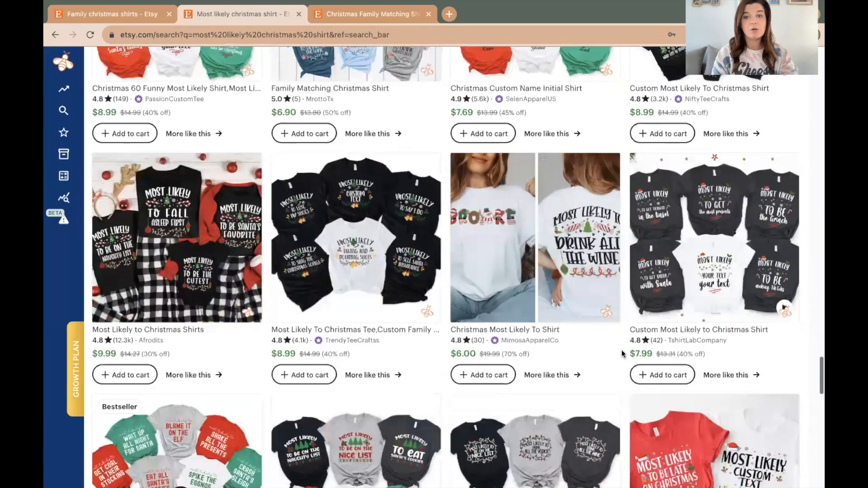
pyautogui.scroll(-6, 621, 354)
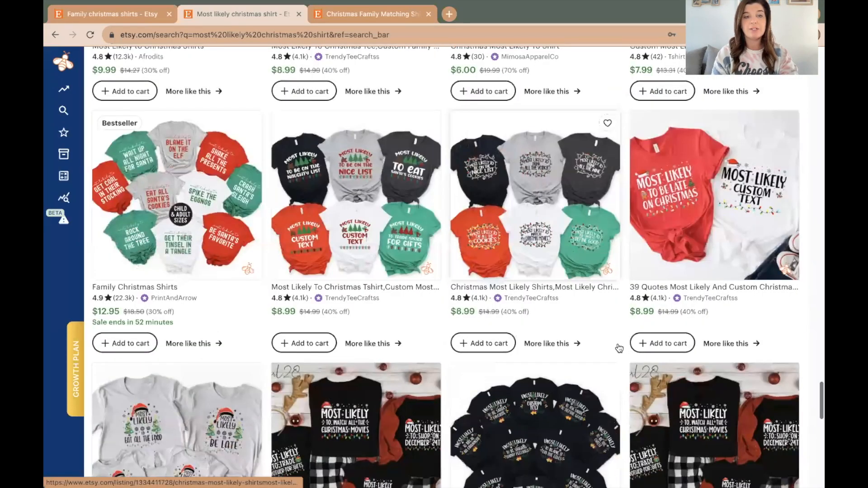
# Look through the last listings on the first page of the "most likely christmas shirt" results, comparing their quotes and prices.
pyautogui.scroll(-2, 619, 348)
pyautogui.scroll(-3, 620, 348)
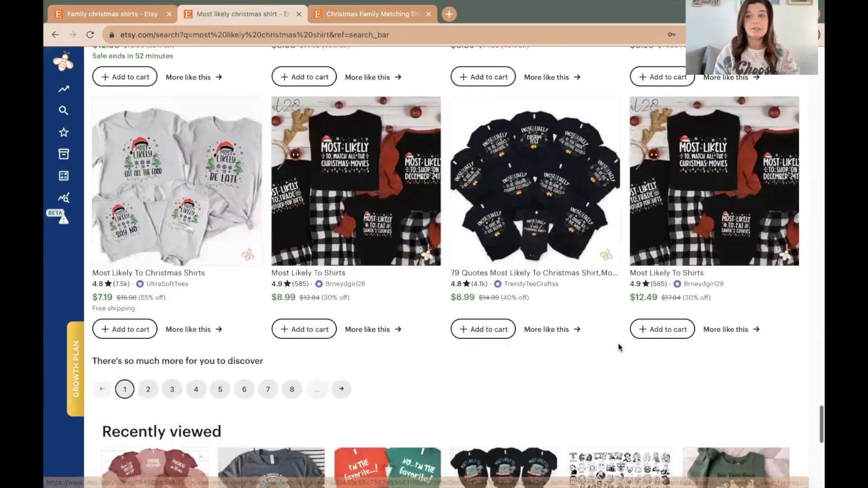
pyautogui.scroll(7, 620, 348)
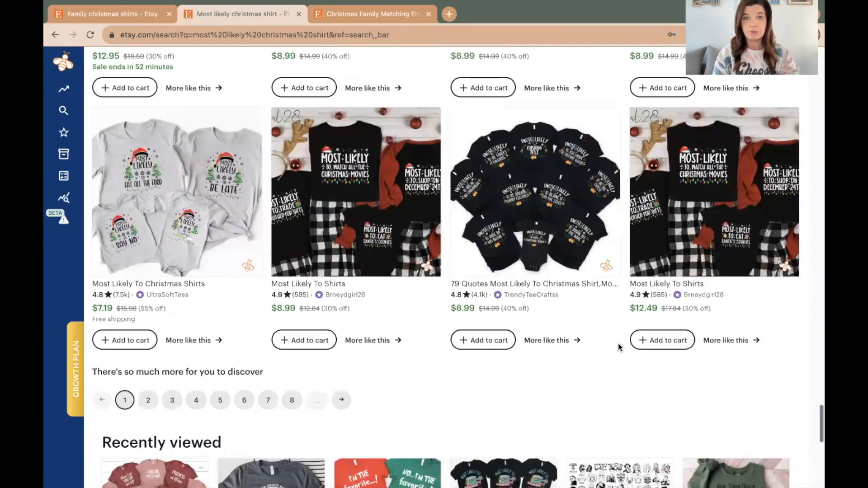
pyautogui.scroll(1, 619, 349)
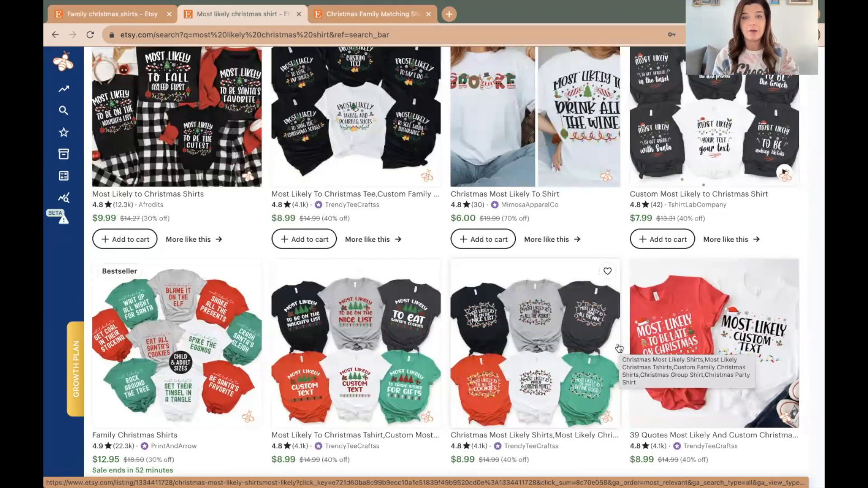
pyautogui.scroll(-5, 619, 349)
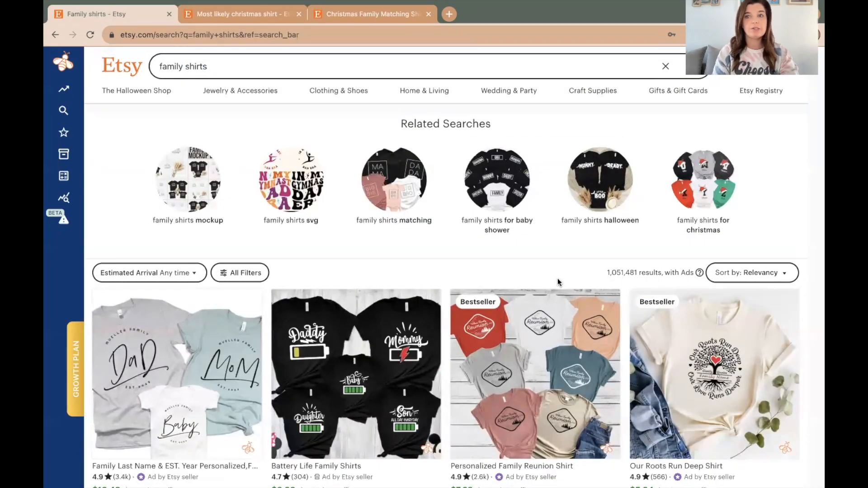
# Look through the Etsy results for "family shirts", comparing the listings' designs, prices and bestseller badges.
pyautogui.scroll(-8, 427, 252)
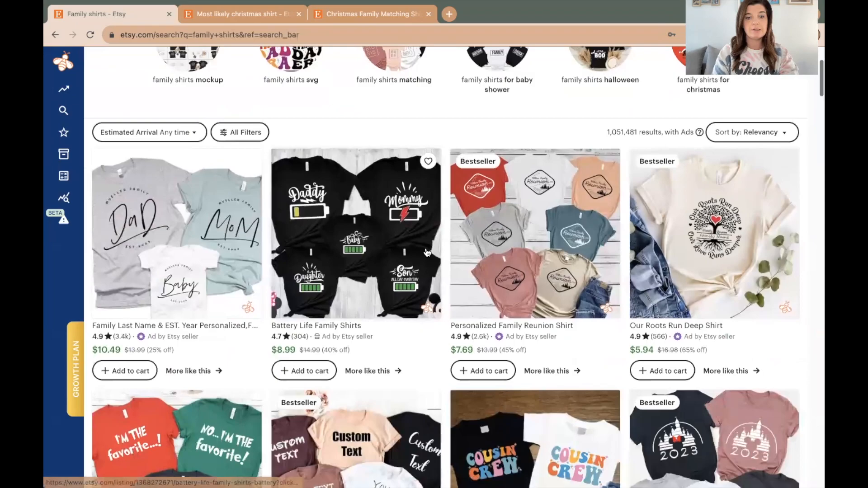
pyautogui.scroll(-7, 427, 252)
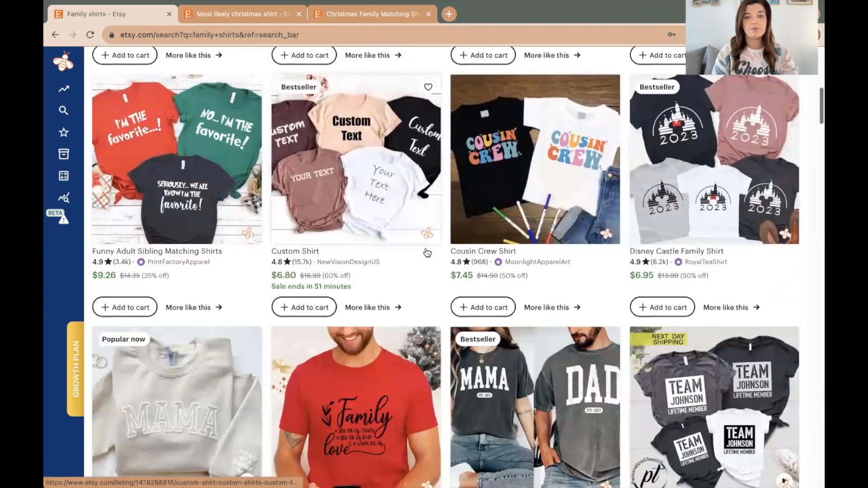
pyautogui.scroll(-3, 427, 252)
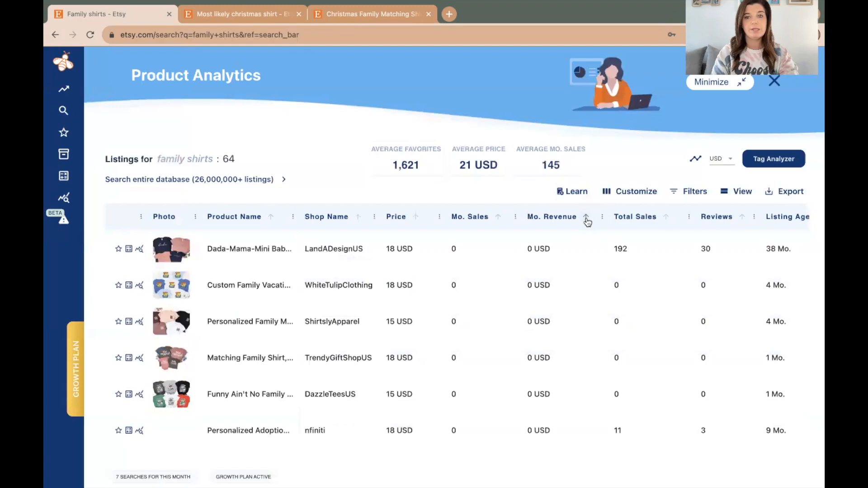
# Sort the "family shirts" product analytics by highest monthly revenue and look through the top-earning listings.
pyautogui.click(586, 219)
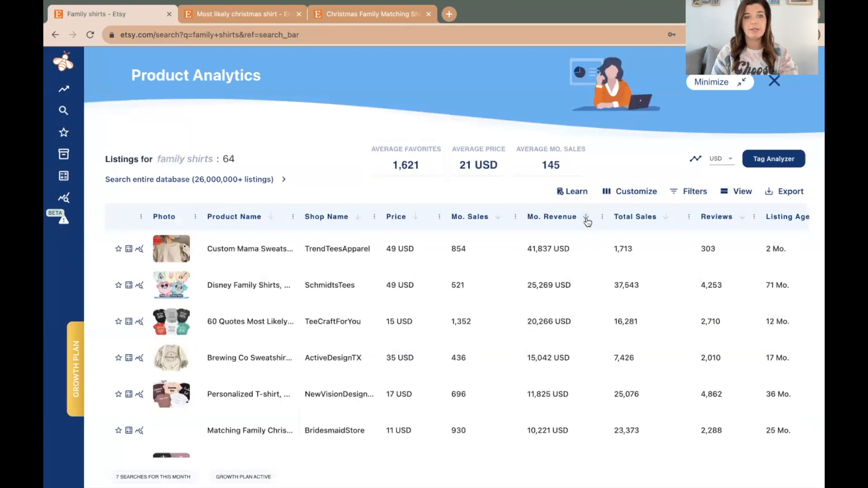
pyautogui.scroll(-1, 546, 278)
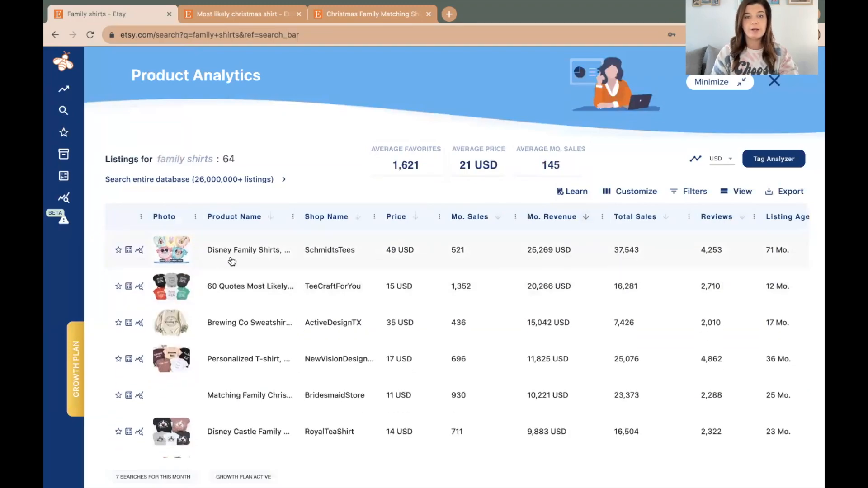
pyautogui.scroll(-2, 232, 262)
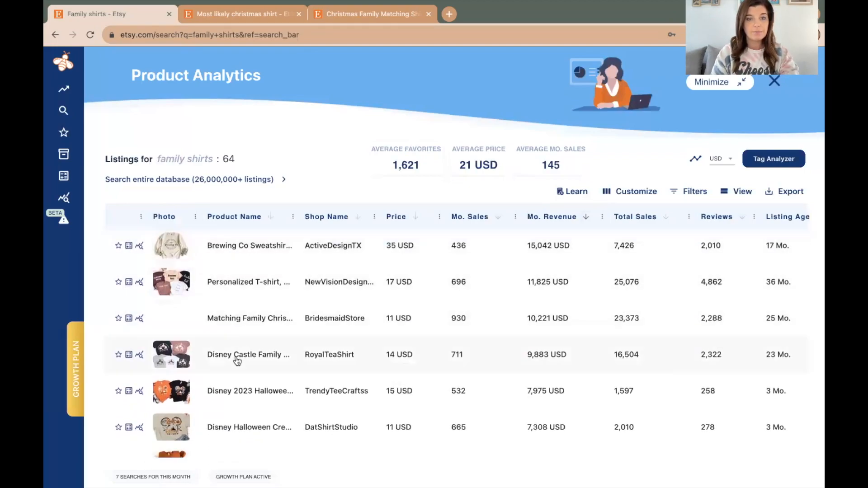
pyautogui.scroll(-5, 233, 433)
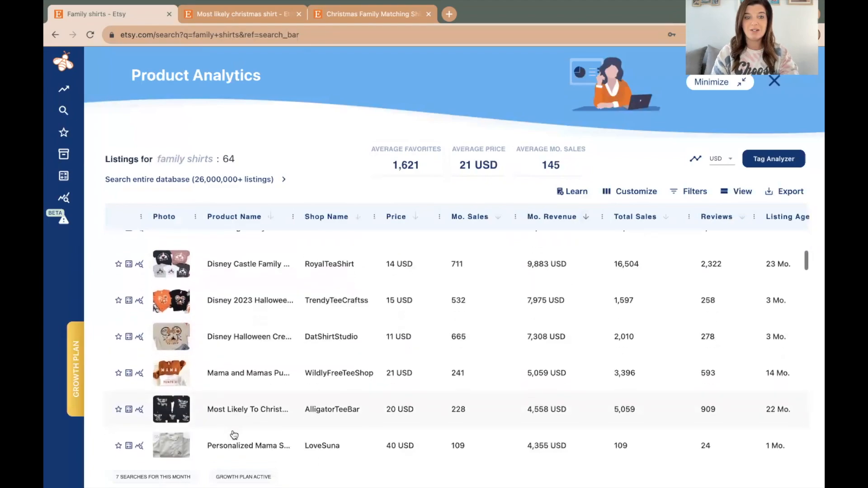
pyautogui.scroll(-4, 232, 431)
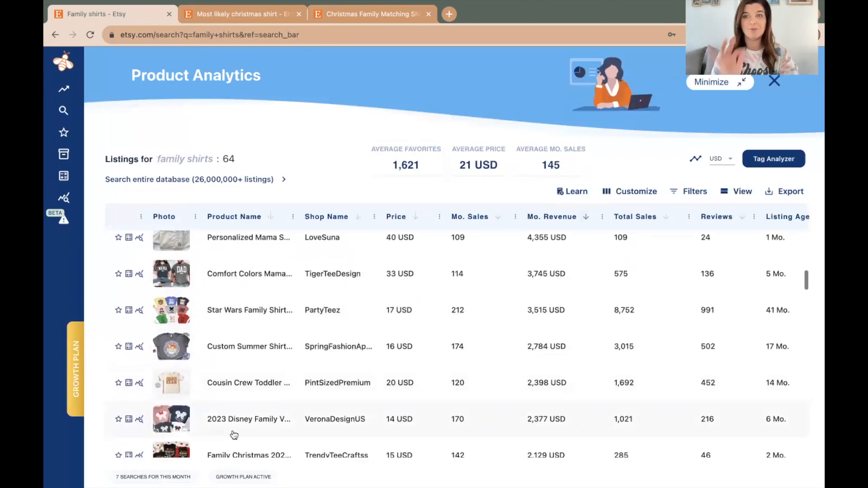
pyautogui.scroll(-3, 234, 435)
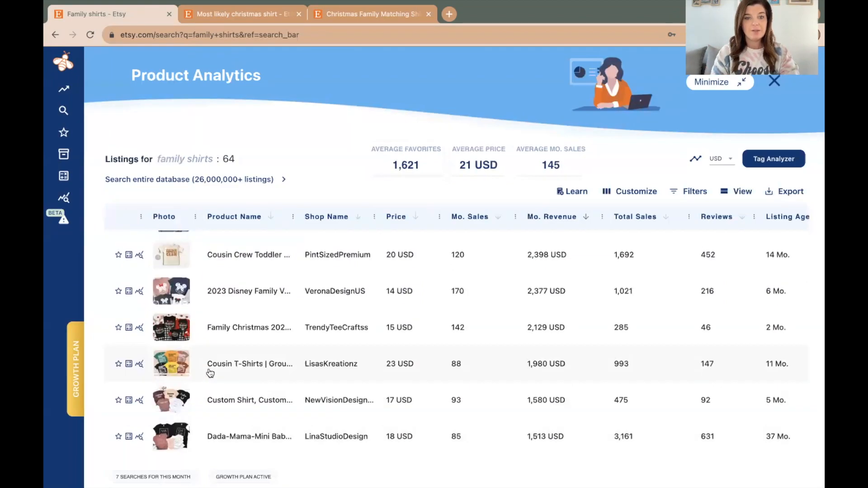
# Open LisasKreationz's cousin T-shirts listing on Etsy from its analytics details and examine its photos, bestseller badge and listing analysis.
pyautogui.click(208, 366)
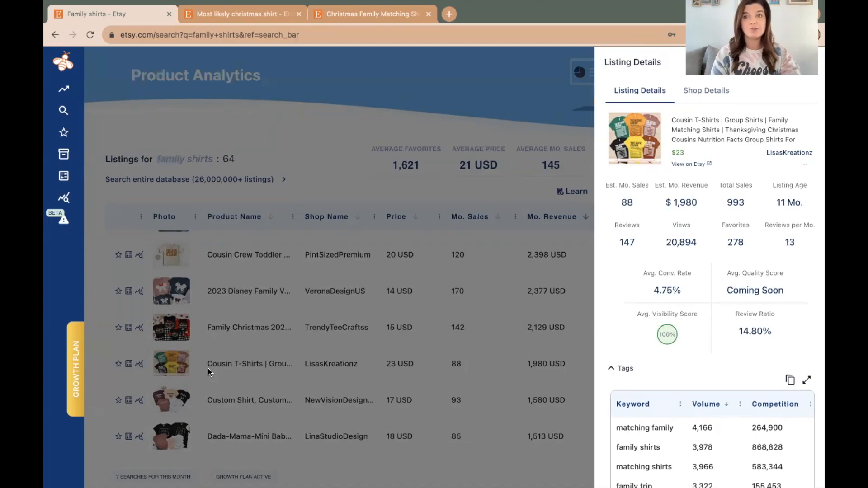
pyautogui.click(688, 163)
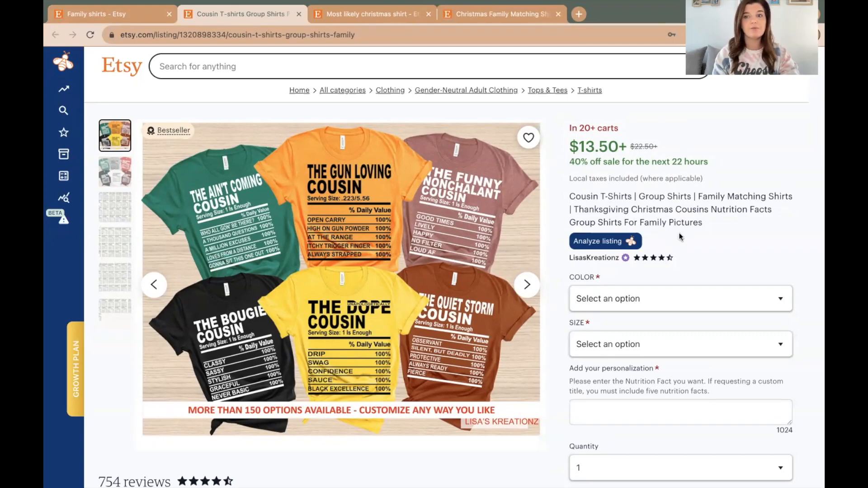
pyautogui.click(527, 289)
pyautogui.click(527, 291)
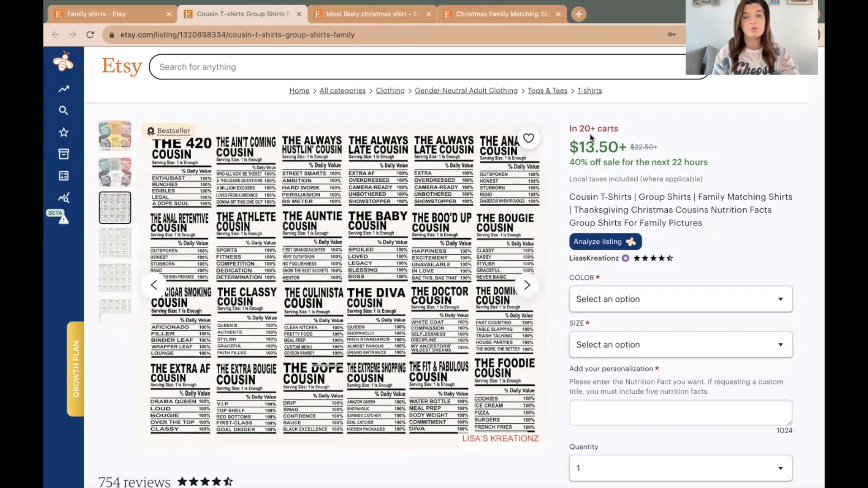
pyautogui.moveTo(174, 129)
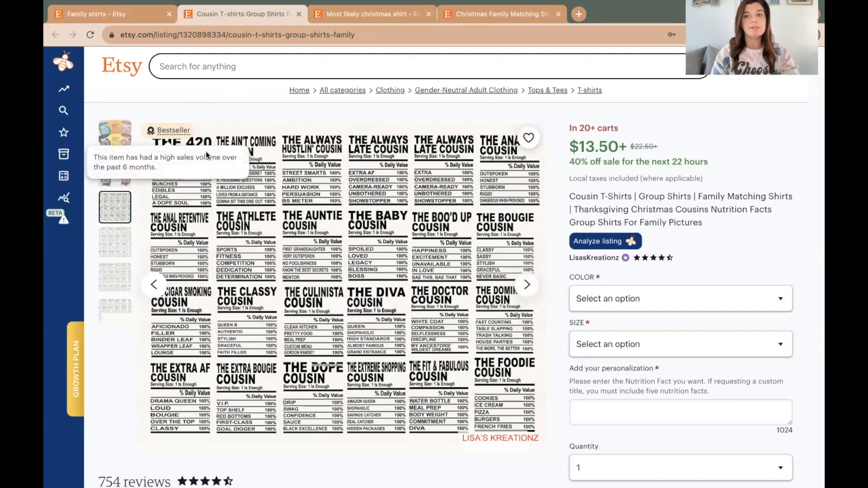
pyautogui.click(602, 244)
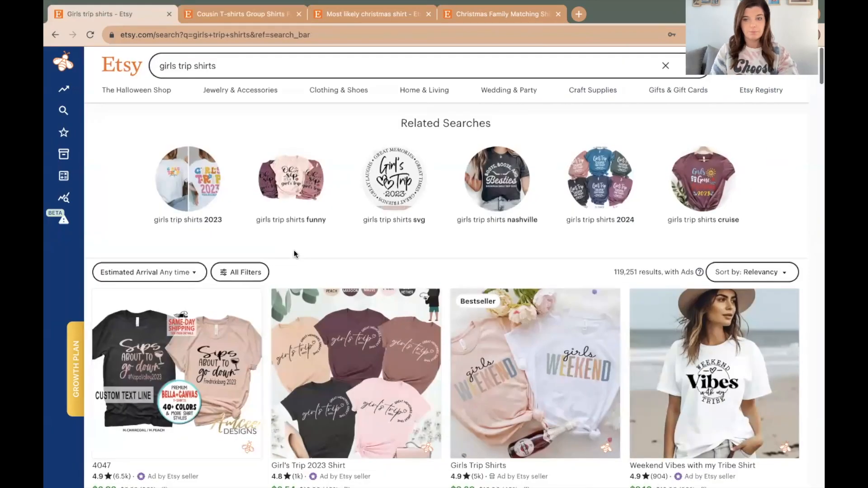
# Examine the "girls trip shirts" and "matching birthday shirts" search results, comparing group designs, prices and bestseller badges.
pyautogui.scroll(-6, 293, 249)
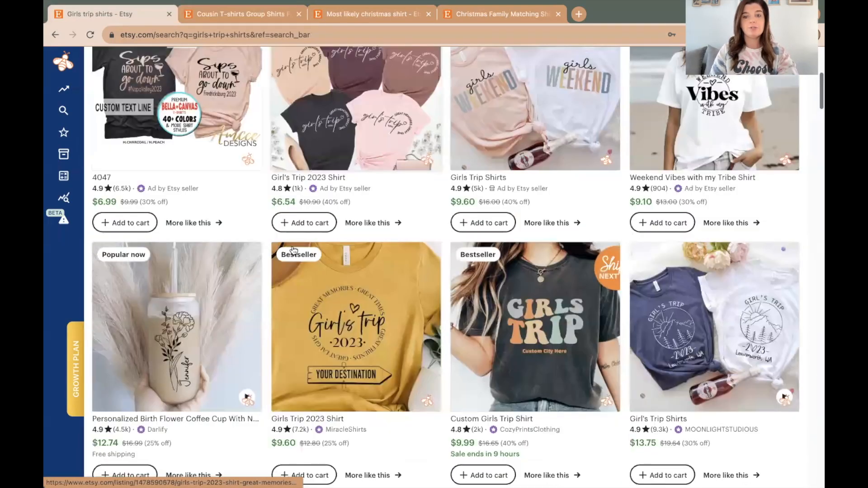
pyautogui.scroll(-6, 293, 249)
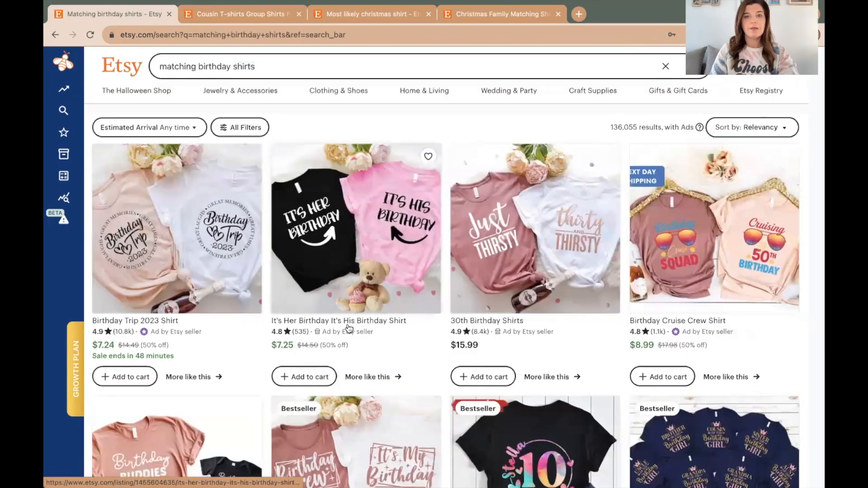
pyautogui.scroll(-5, 348, 327)
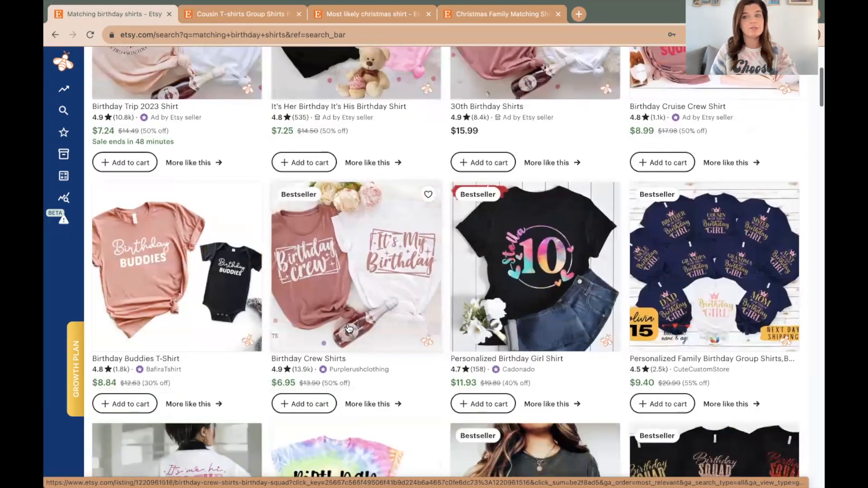
pyautogui.scroll(-5, 349, 329)
pyautogui.scroll(-5, 348, 333)
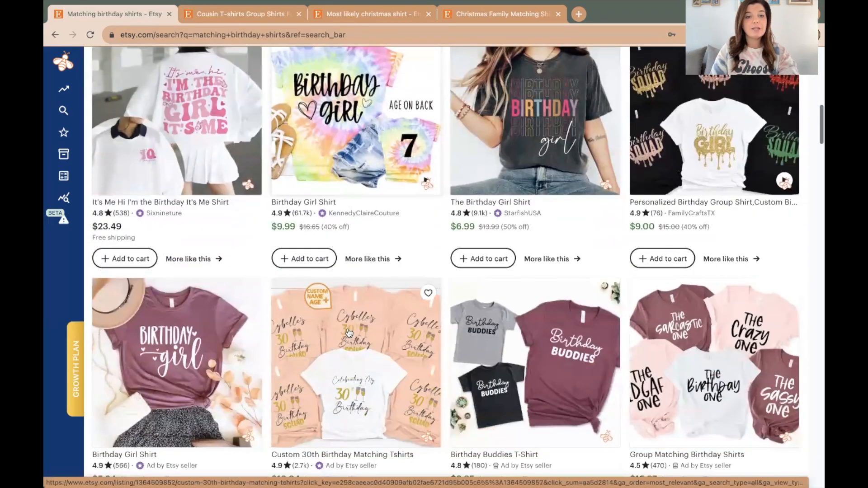
pyautogui.scroll(-5, 348, 333)
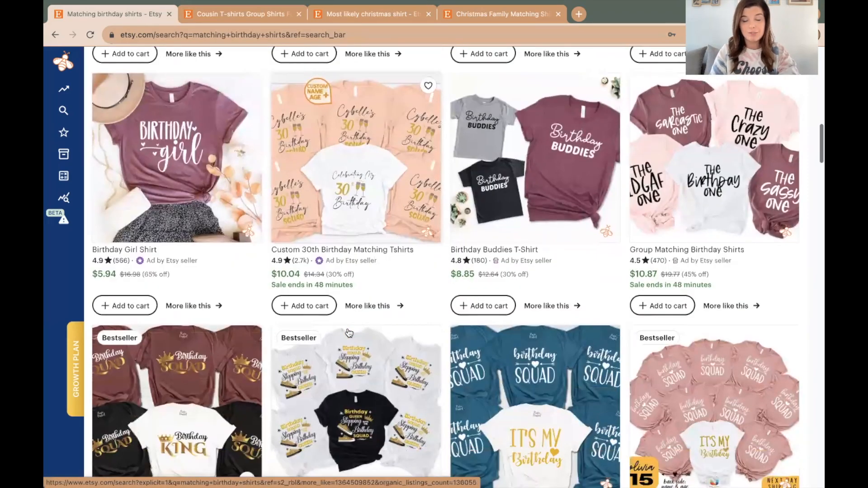
pyautogui.scroll(-4, 349, 333)
pyautogui.scroll(-6, 349, 334)
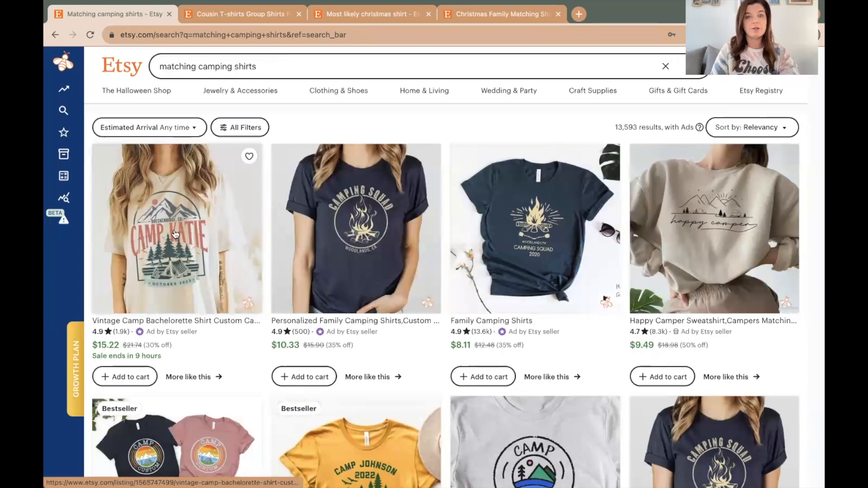
# Look through the "matching camping shirts" results, comparing the personalized camp designs and bestsellers.
pyautogui.scroll(-1, 293, 280)
pyautogui.scroll(-3, 293, 281)
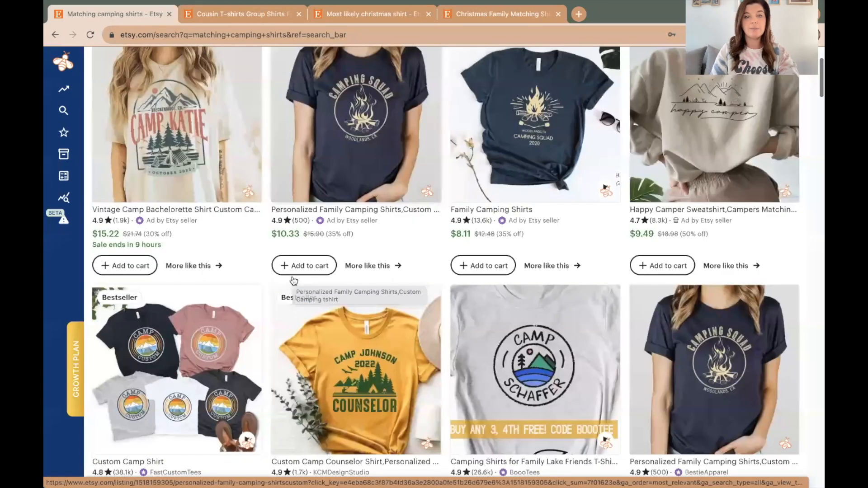
pyautogui.scroll(-3, 173, 306)
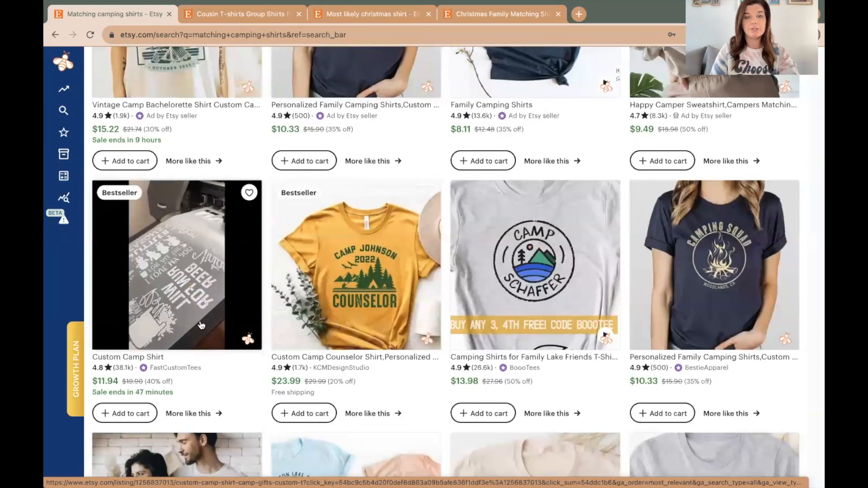
pyautogui.scroll(-2, 201, 325)
# Search Etsy for "mommy and me shirts".
pyautogui.scroll(7, 201, 325)
pyautogui.tripleClick(278, 69)
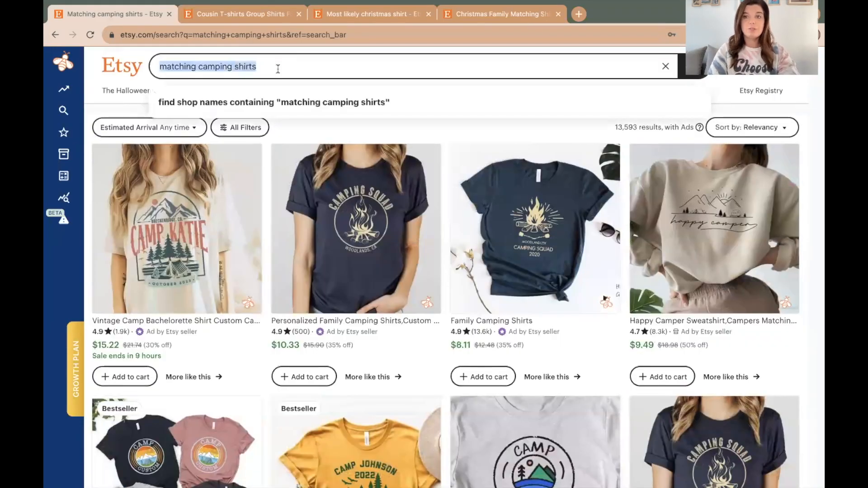
pyautogui.write('mommy m')
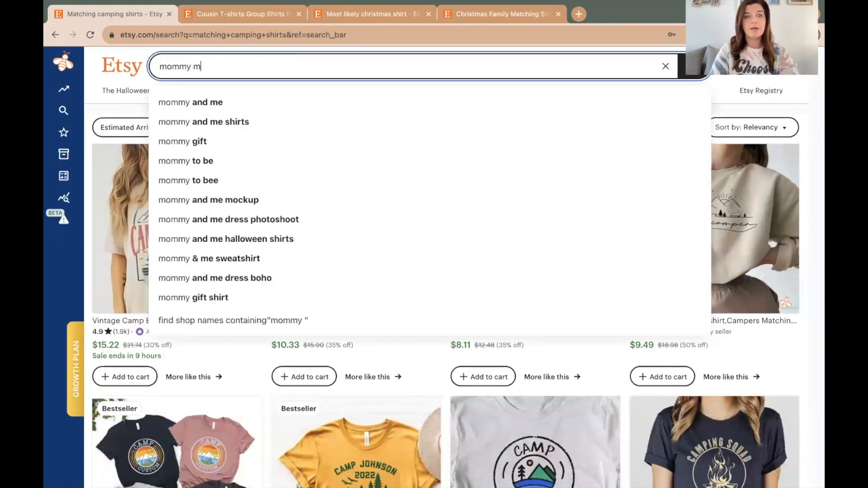
pyautogui.press('BackSpace')
pyautogui.write('and me shirts')
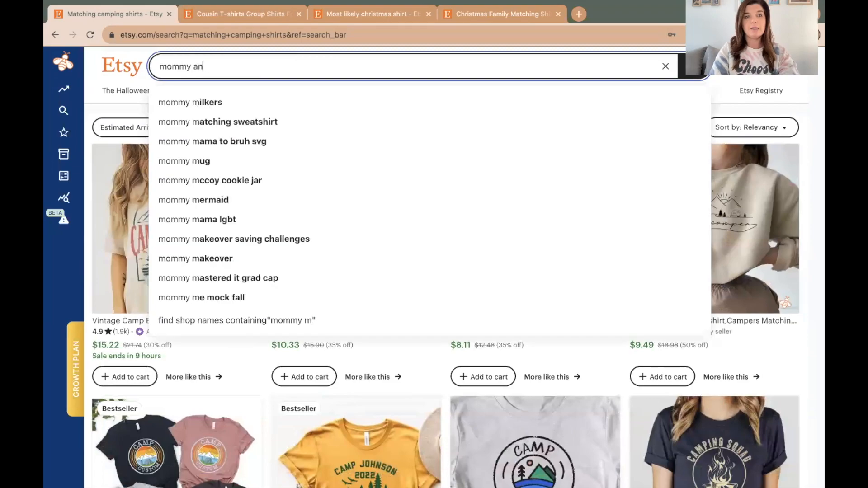
pyautogui.press('Return')
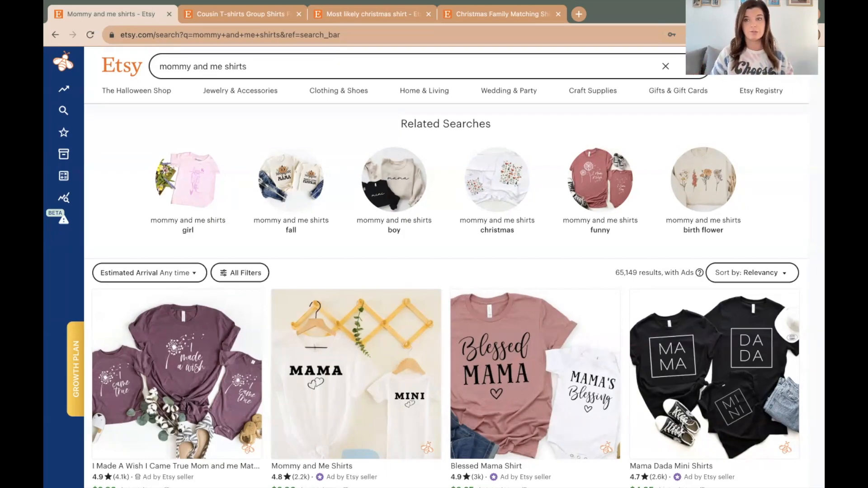
# Look through the "mommy and me shirts" listings, comparing the matching designs, prices and bestseller badges.
pyautogui.scroll(-10, 279, 76)
pyautogui.scroll(1, 280, 76)
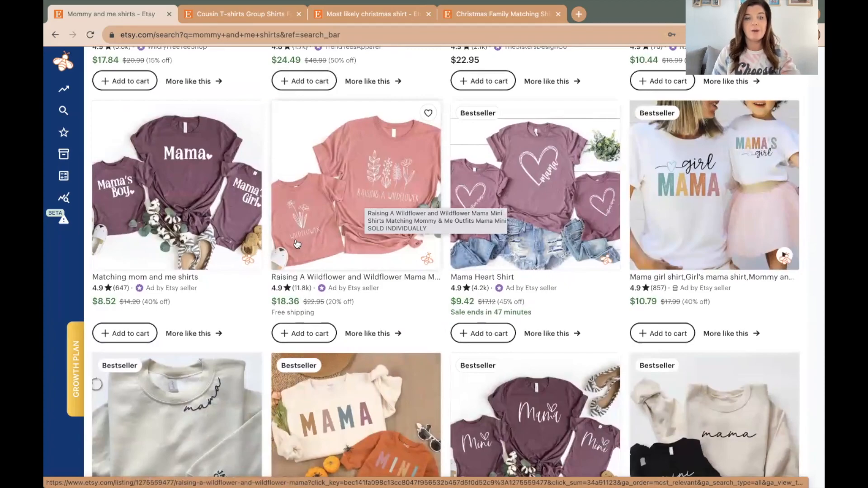
pyautogui.scroll(-5, 298, 245)
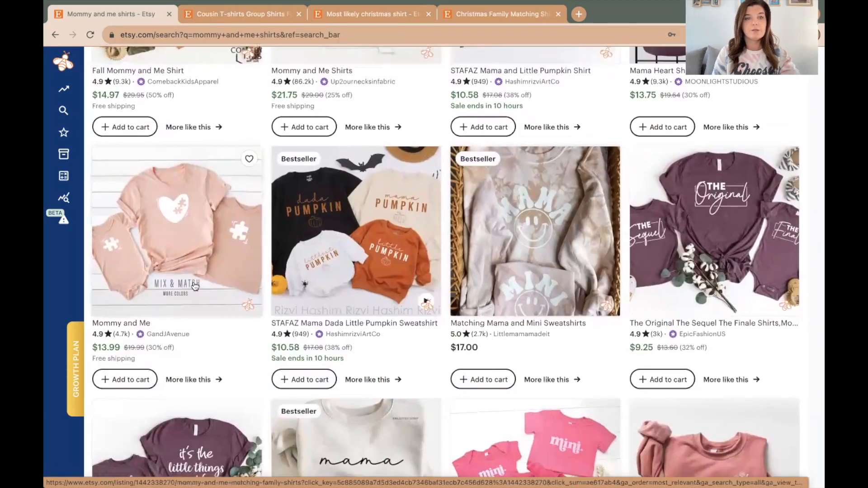
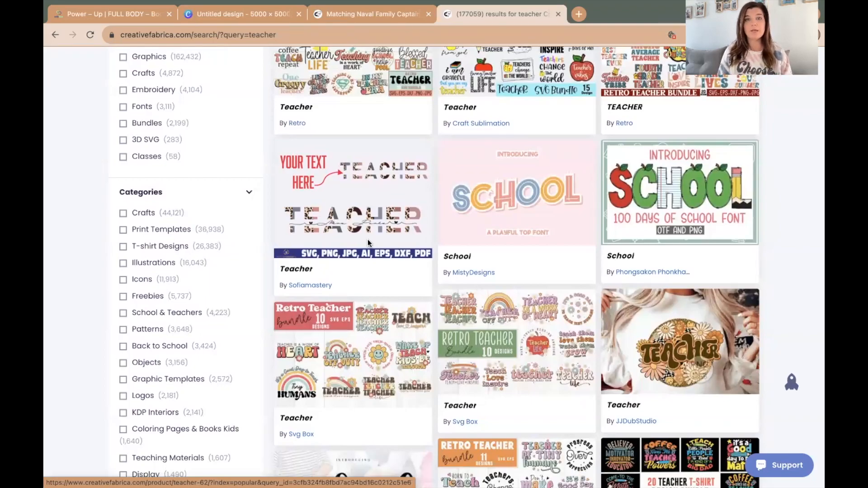
# Browse the "teacher" search results on Creative Fabrica for fonts and design bundles, continuing onto the second page.
pyautogui.scroll(3, 368, 239)
pyautogui.scroll(-6, 368, 240)
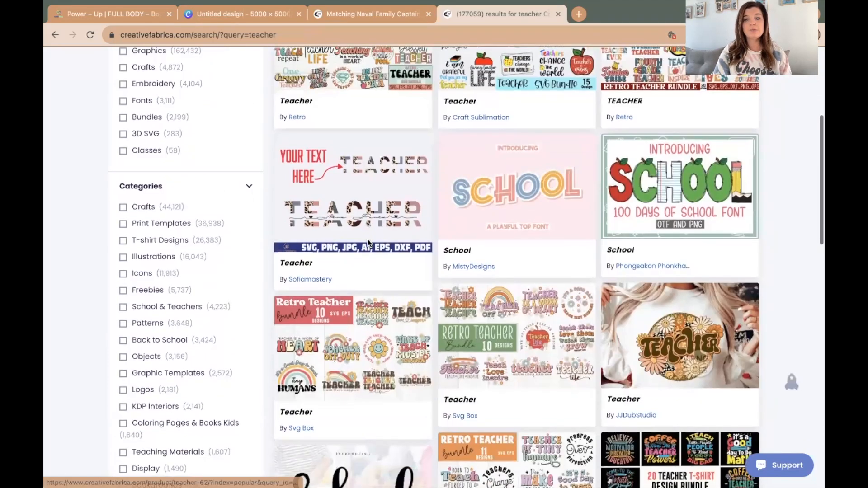
pyautogui.scroll(-12, 368, 242)
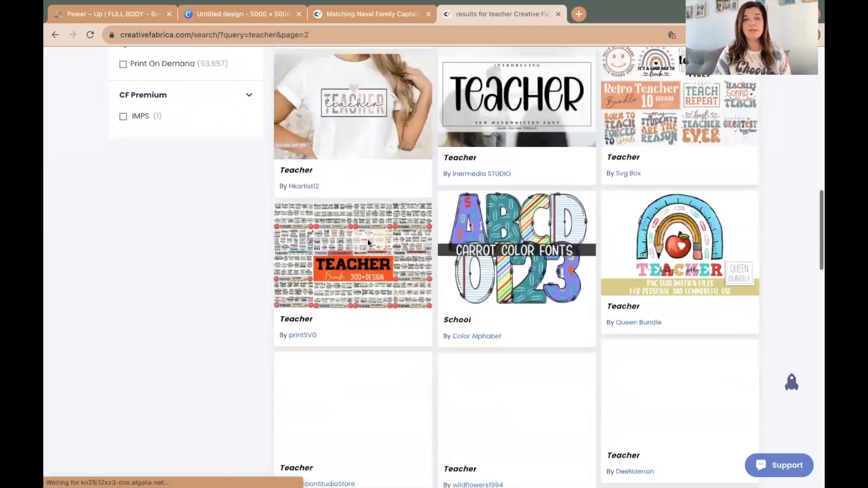
# Look further down the second page of "teacher" results, comparing the shirt graphics and retro design bundles.
pyautogui.scroll(-8, 367, 242)
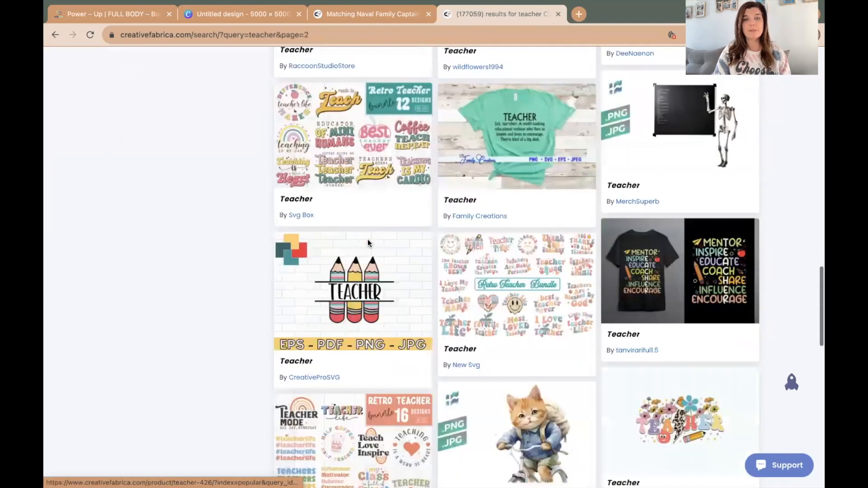
pyautogui.scroll(-3, 368, 242)
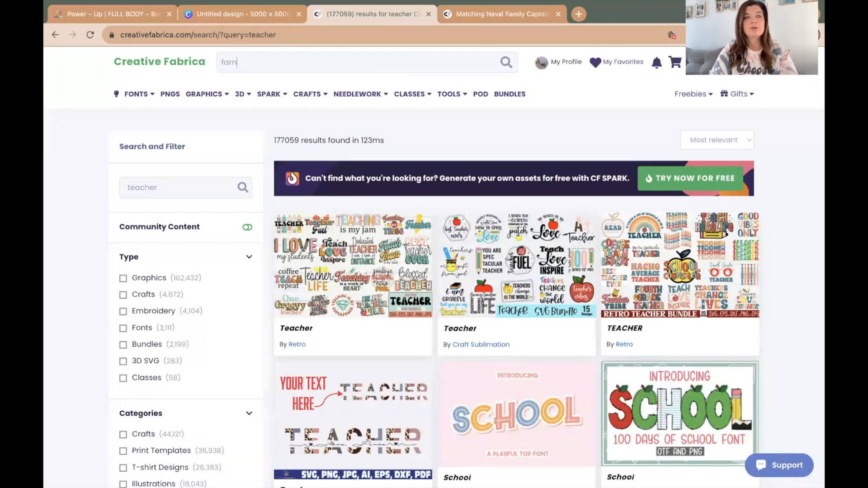
# Search Creative Fabrica for "family shirts" and look through the matching family designs in the results.
pyautogui.write('ily shirts')
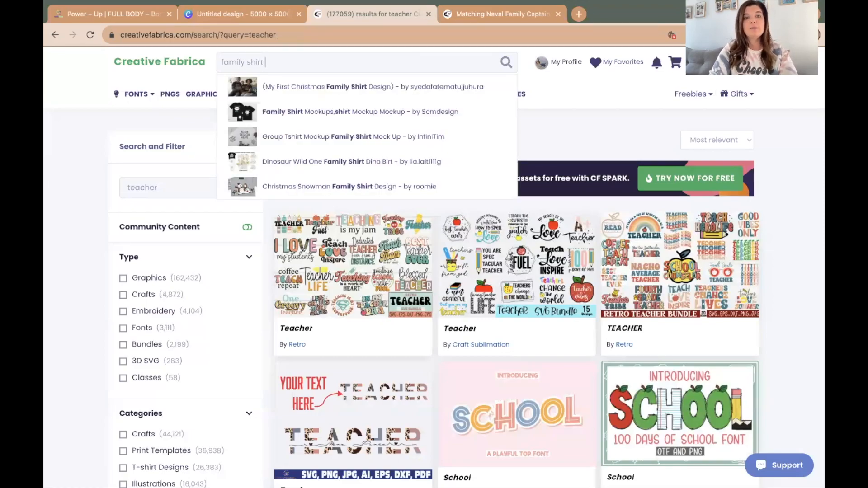
pyautogui.press('Return')
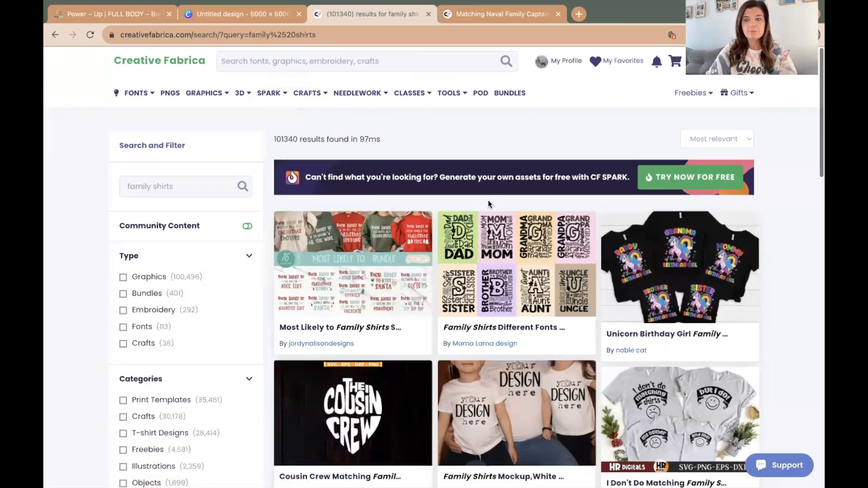
pyautogui.scroll(-3, 489, 204)
pyautogui.scroll(-2, 488, 205)
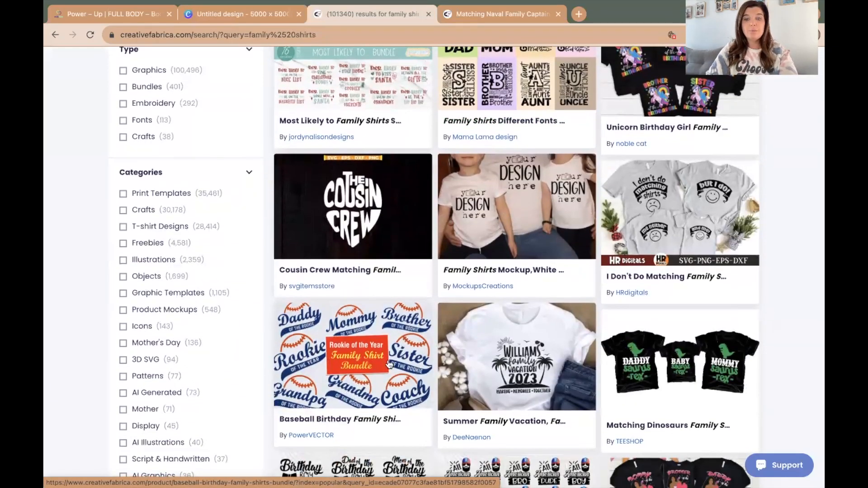
pyautogui.scroll(-1, 389, 365)
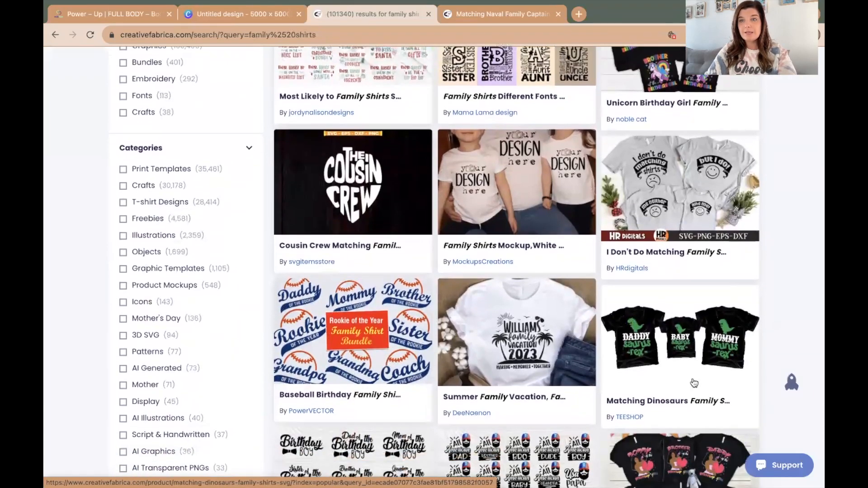
pyautogui.scroll(-3, 659, 380)
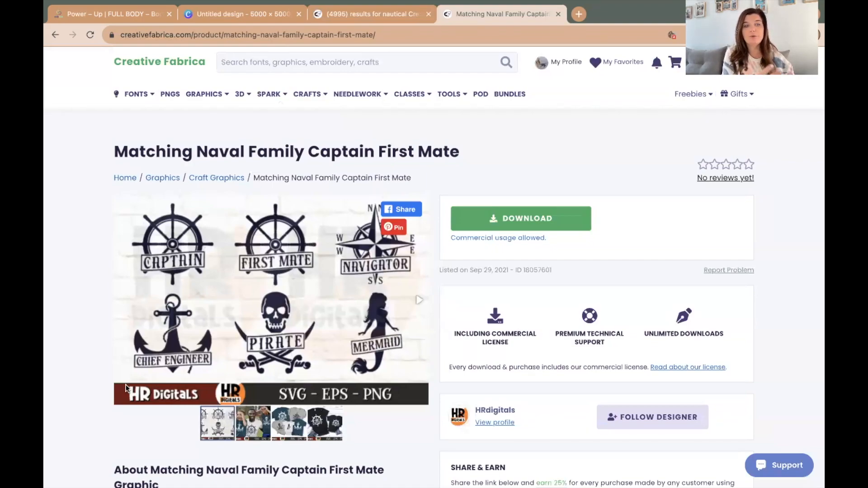
# View the Matching Naval Family listing, and examine the hand-drawn Nautical graphics bundle from the "nautical" results.
pyautogui.scroll(-1, 127, 389)
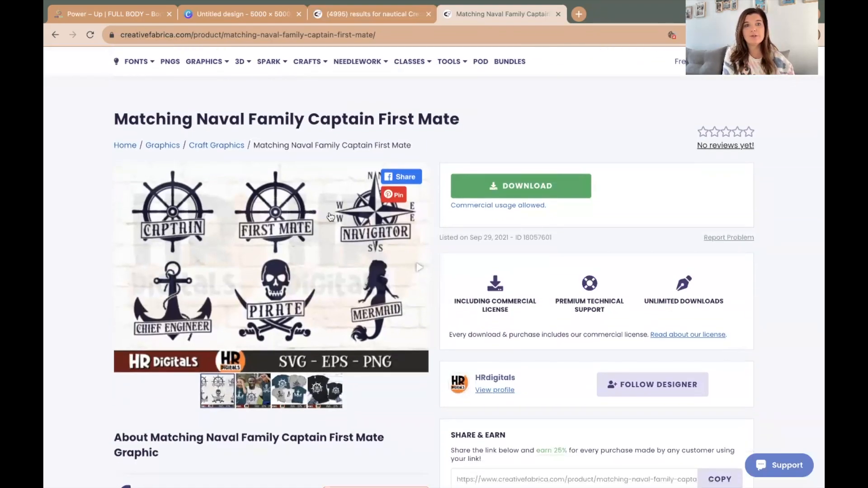
pyautogui.click(374, 14)
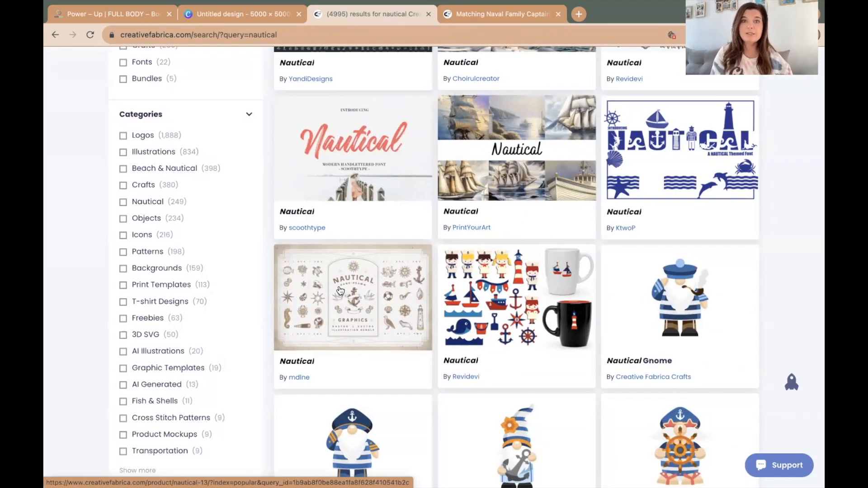
pyautogui.click(341, 290)
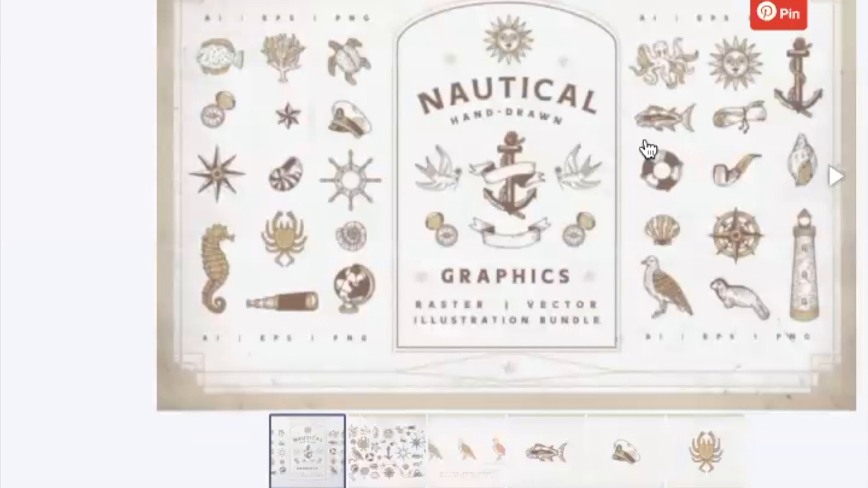
pyautogui.click(501, 195)
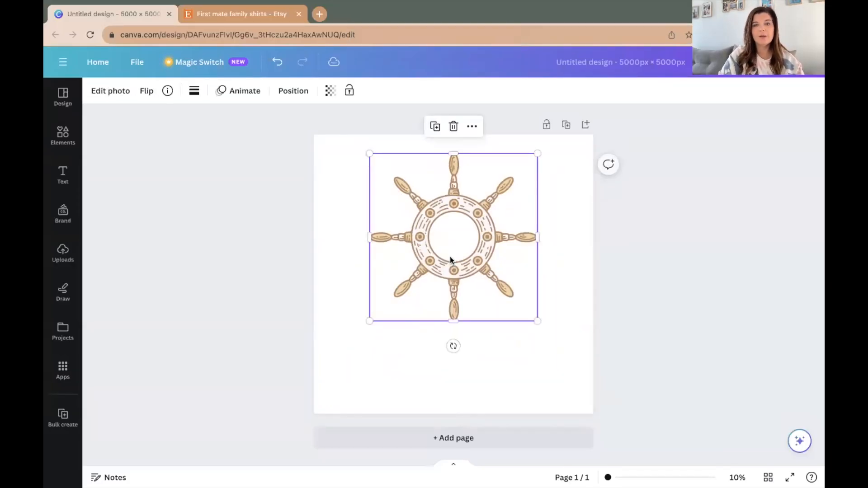
# Move the ship's wheel slightly up on the Canva page and add a text box reading "CAPTAIN".
pyautogui.moveTo(449, 257); pyautogui.dragTo(445, 241)
pyautogui.click(393, 367)
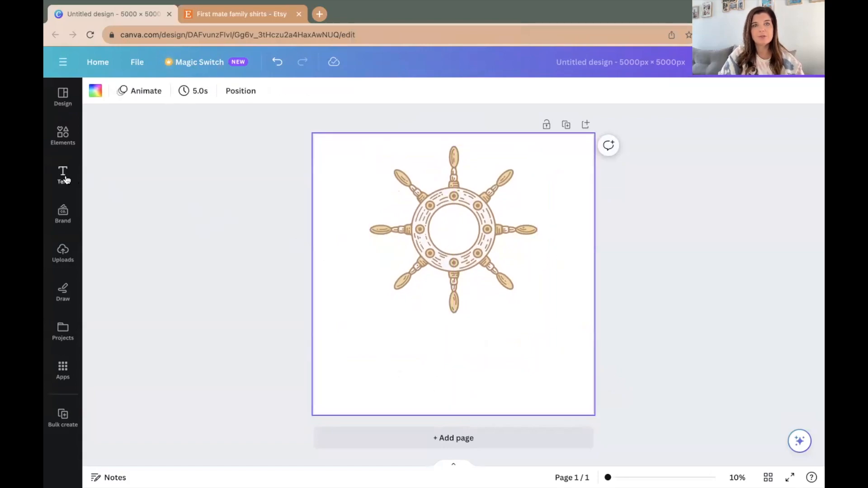
pyautogui.click(63, 176)
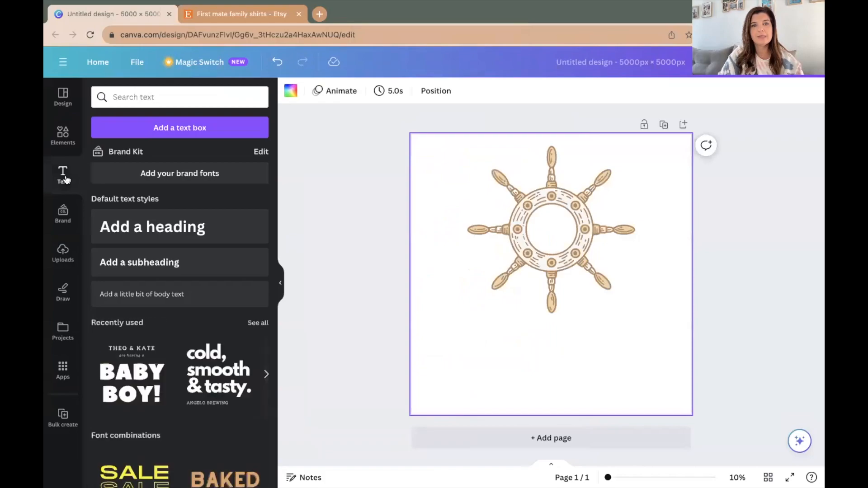
pyautogui.click(168, 129)
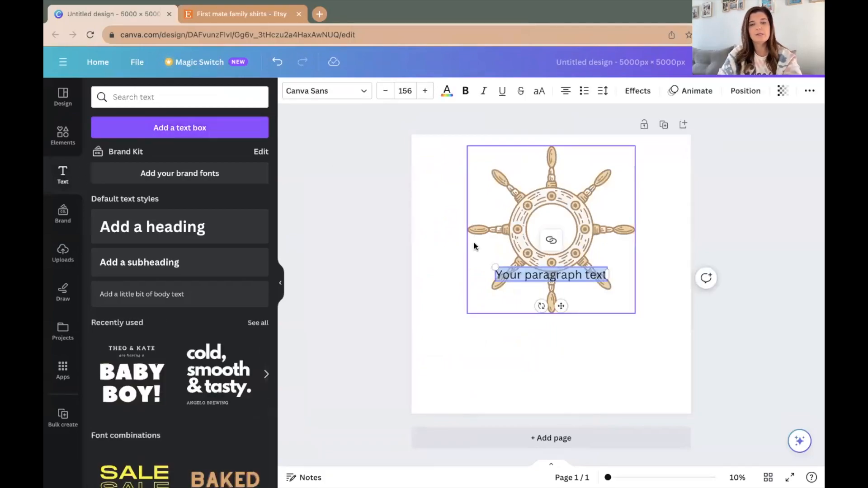
pyautogui.write('CAPTAIN')
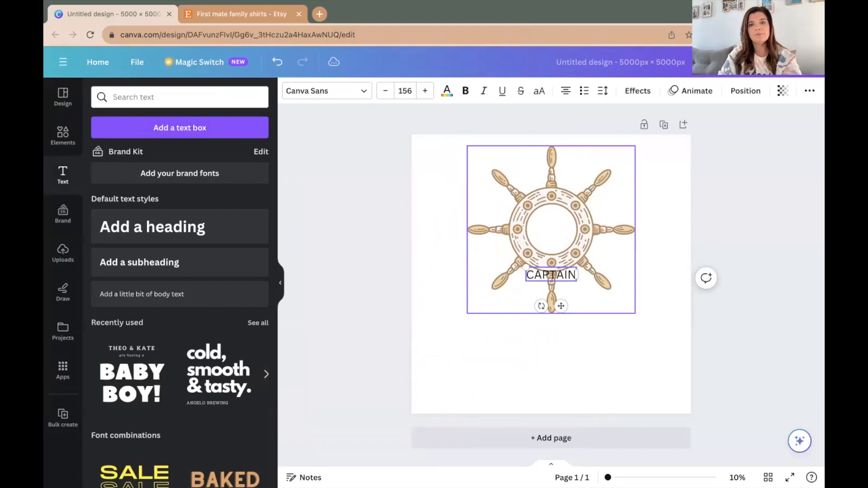
# Enlarge the "CAPTAIN" text to size 356 and centre it below the ship's wheel.
pyautogui.click(616, 380)
pyautogui.moveTo(568, 274); pyautogui.dragTo(461, 311)
pyautogui.click(539, 394)
pyautogui.moveTo(537, 339); pyautogui.dragTo(571, 343)
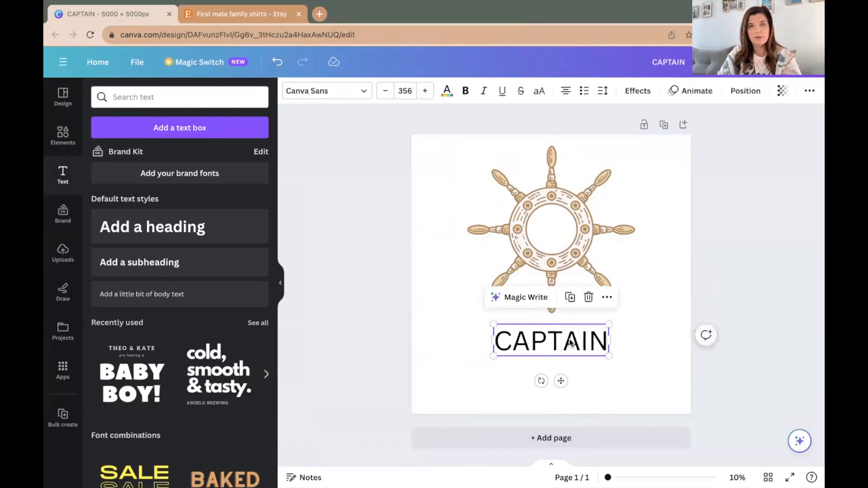
# Change the "CAPTAIN" text to the Alice font at size 521 and colour it navy blue.
pyautogui.doubleClick(571, 342)
pyautogui.click(364, 92)
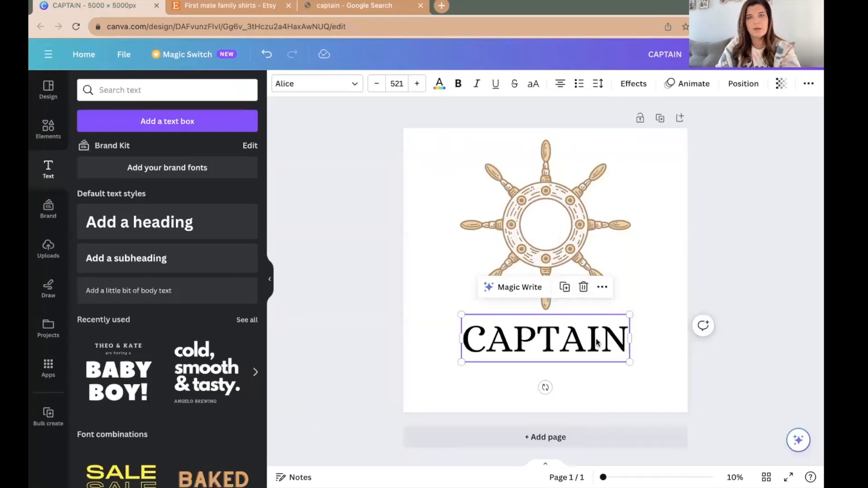
pyautogui.doubleClick(545, 339)
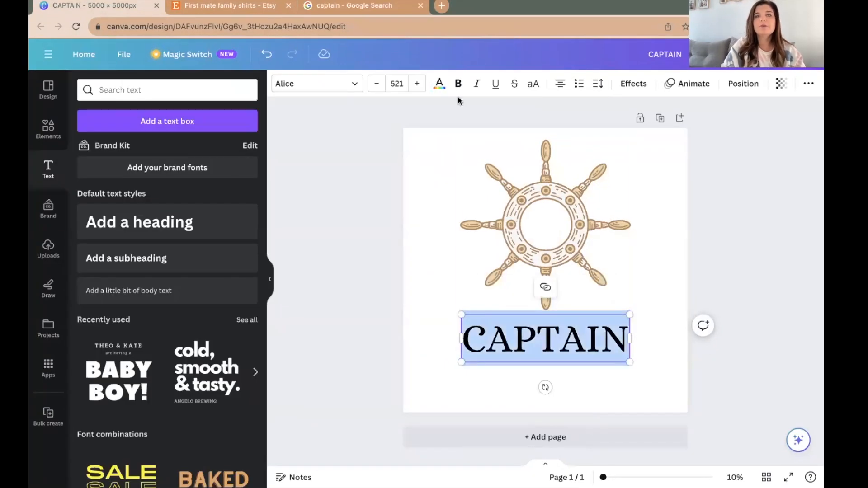
pyautogui.click(439, 85)
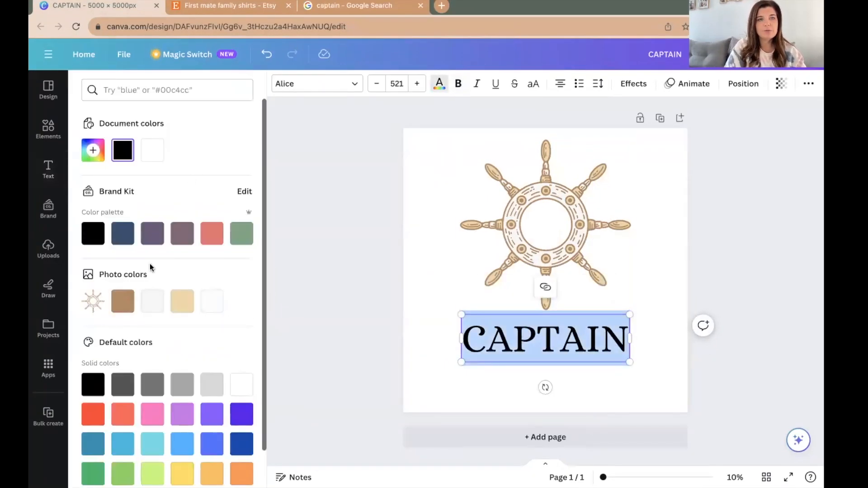
pyautogui.click(126, 301)
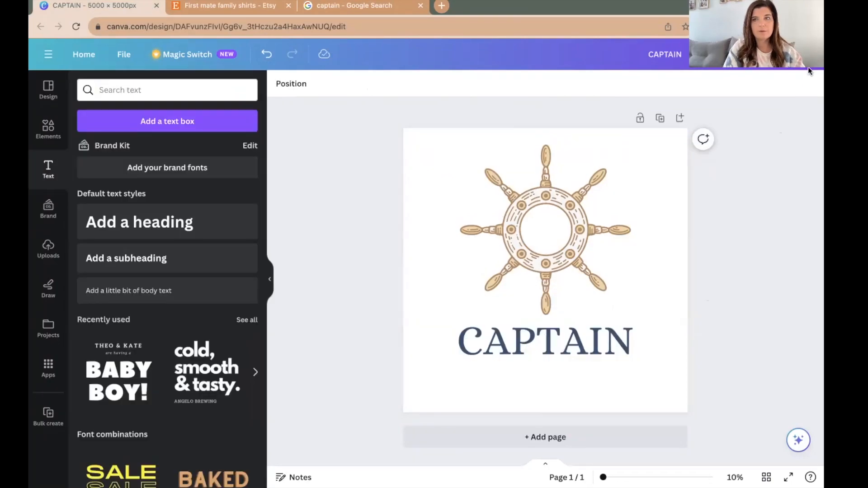
# Add a second page for the anchor design and insert a text box reading "FIRST MATE".
pyautogui.click(545, 437)
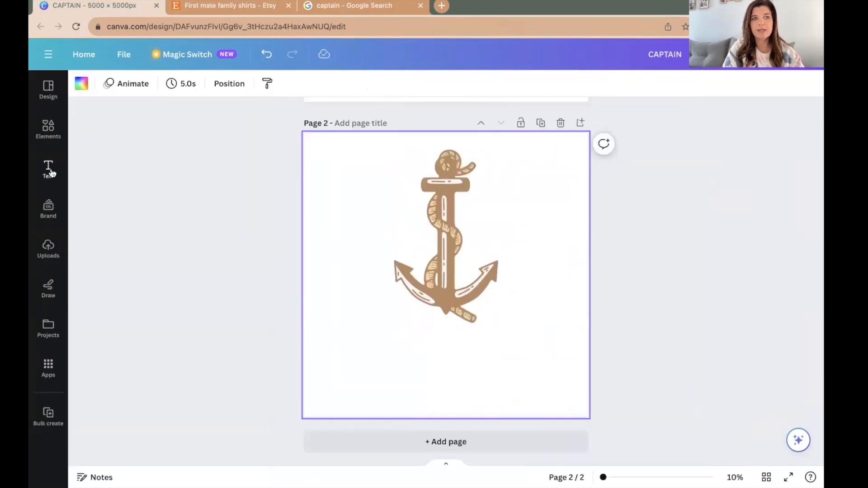
pyautogui.click(48, 169)
pyautogui.click(140, 120)
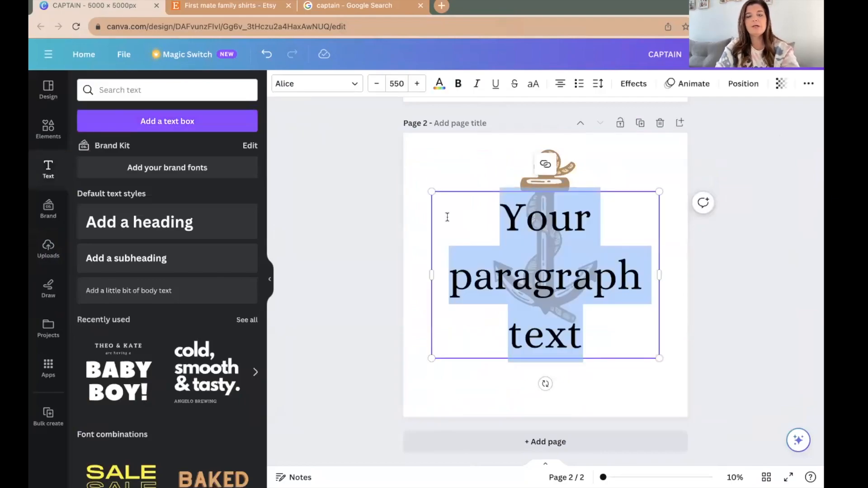
pyautogui.write('FI')
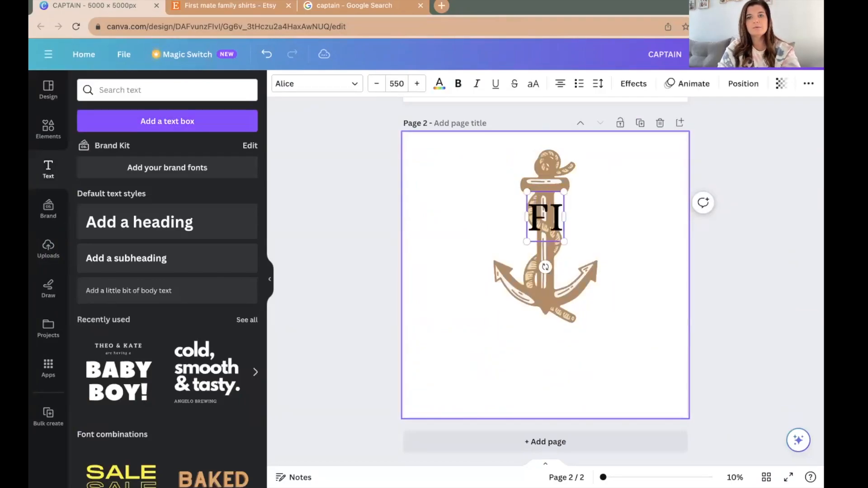
pyautogui.write('RST MATE')
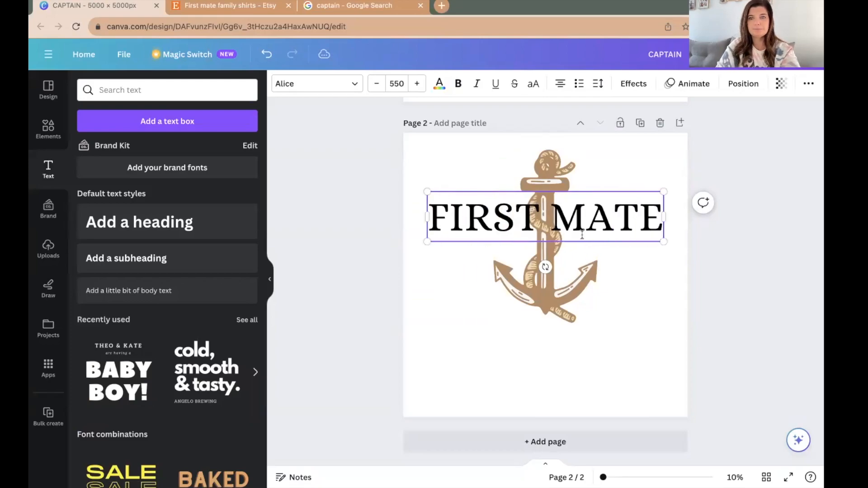
# Place the "FIRST MATE" text below the anchor and colour it navy blue.
pyautogui.click(624, 314)
pyautogui.moveTo(614, 209); pyautogui.dragTo(615, 346)
pyautogui.doubleClick(614, 353)
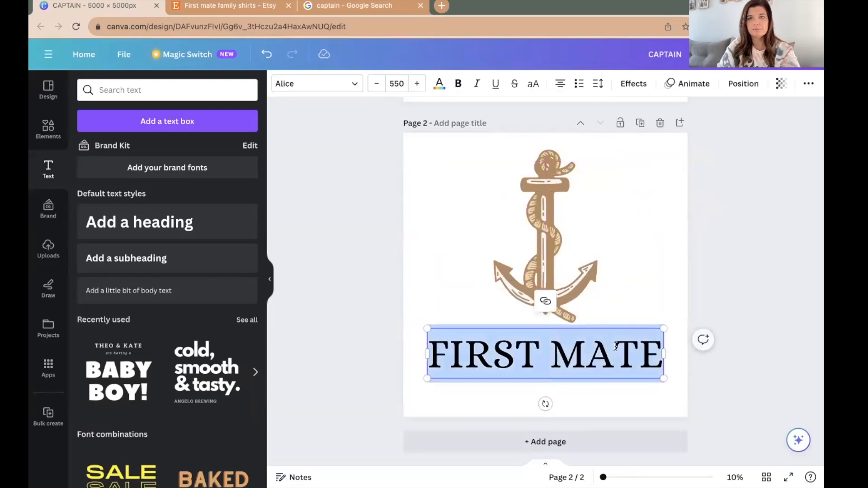
pyautogui.click(439, 84)
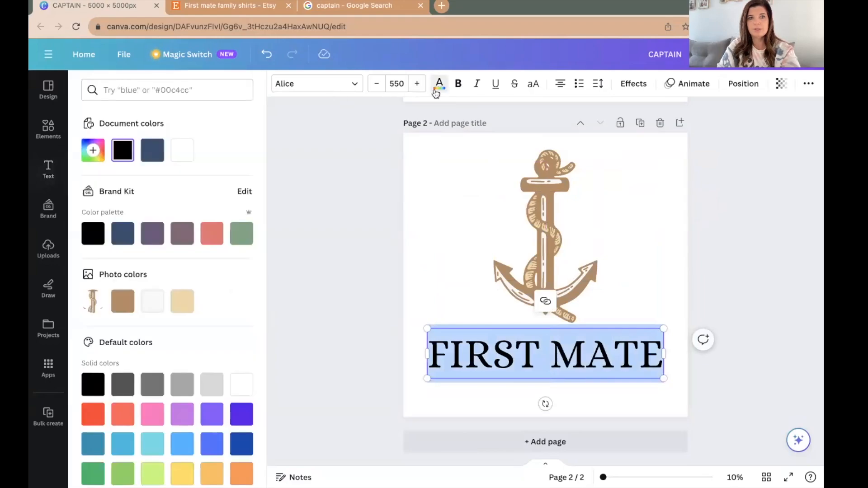
pyautogui.click(123, 231)
pyautogui.click(668, 357)
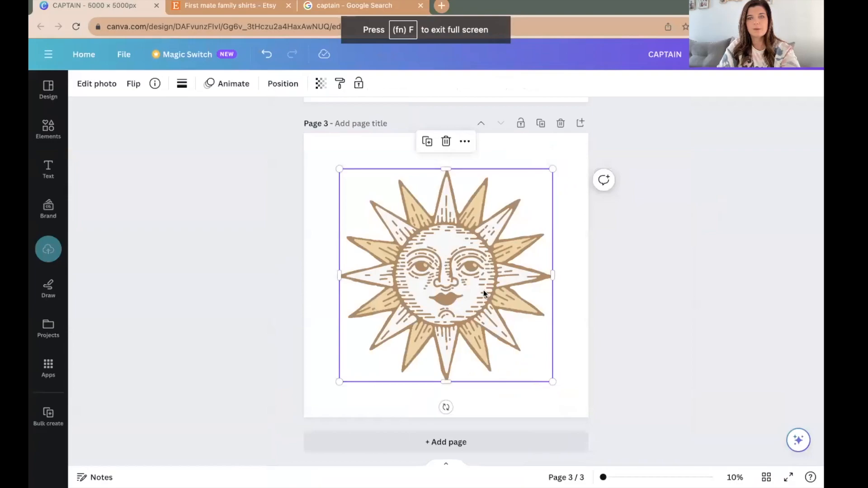
# Shrink the sun graphic on page 3 and centre it in the upper part of the page.
pyautogui.moveTo(487, 285); pyautogui.dragTo(488, 265)
pyautogui.moveTo(551, 354); pyautogui.dragTo(524, 324)
pyautogui.moveTo(464, 289); pyautogui.dragTo(479, 284)
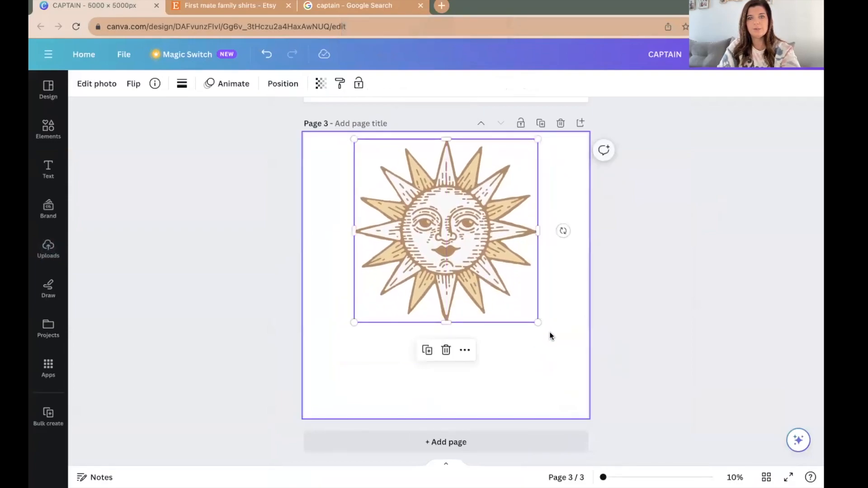
pyautogui.click(555, 357)
# Add a text box reading "HERE FOR THE SUN" to the sun page.
pyautogui.click(48, 171)
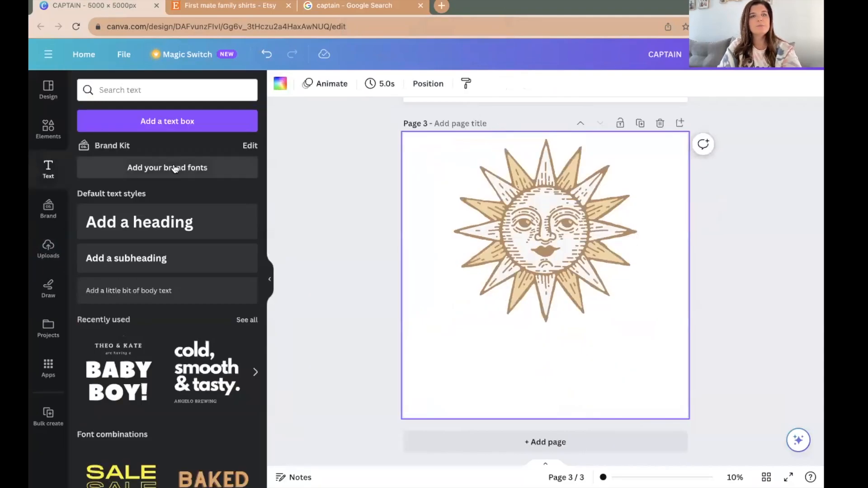
pyautogui.click(152, 124)
pyautogui.write('HER')
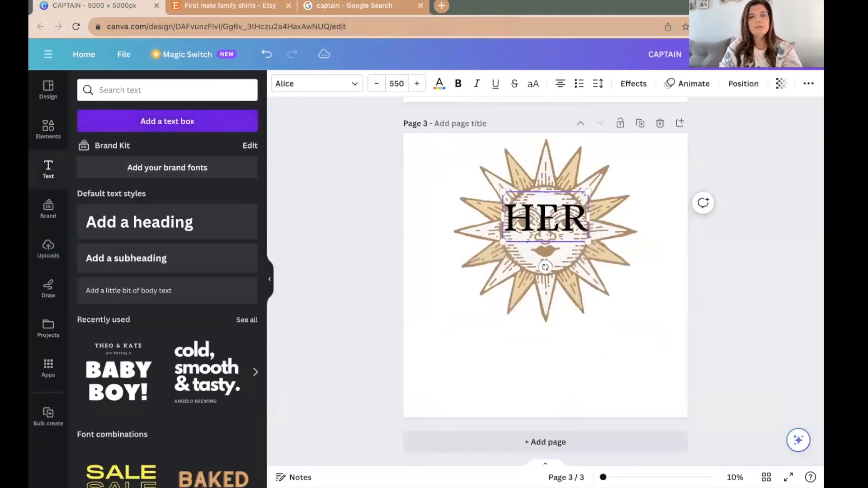
pyautogui.write('E FOR THE SUN')
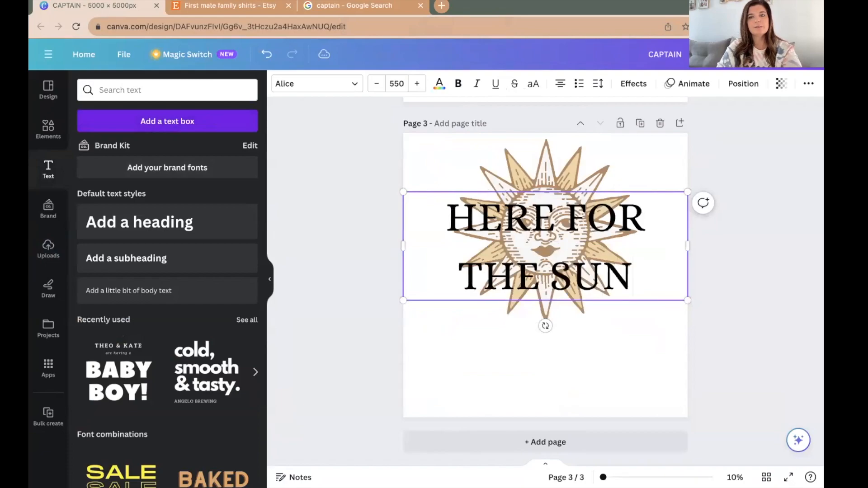
# Move the "HERE FOR THE SUN" text below the sun and reduce it to size 481.
pyautogui.click(742, 332)
pyautogui.moveTo(614, 256); pyautogui.dragTo(620, 369)
pyautogui.moveTo(695, 416); pyautogui.dragTo(661, 405)
pyautogui.moveTo(582, 368); pyautogui.dragTo(590, 369)
# Break the "HERE FOR THE SUN" text into two lines after "FOR" and tighten its line spacing to 0.81.
pyautogui.click(589, 380)
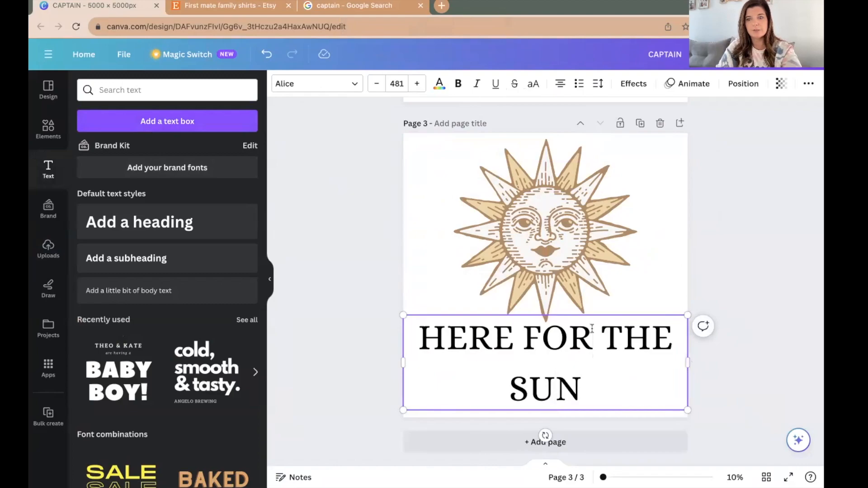
pyautogui.press('Return')
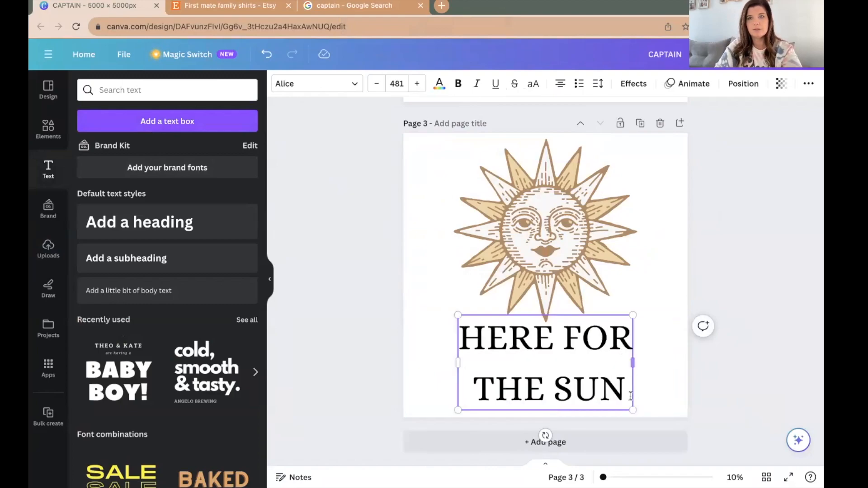
pyautogui.moveTo(627, 392); pyautogui.dragTo(459, 337)
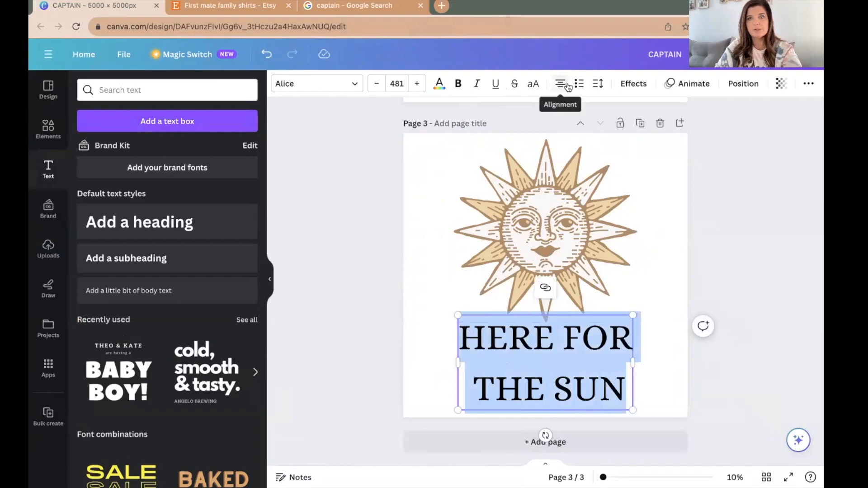
pyautogui.click(598, 83)
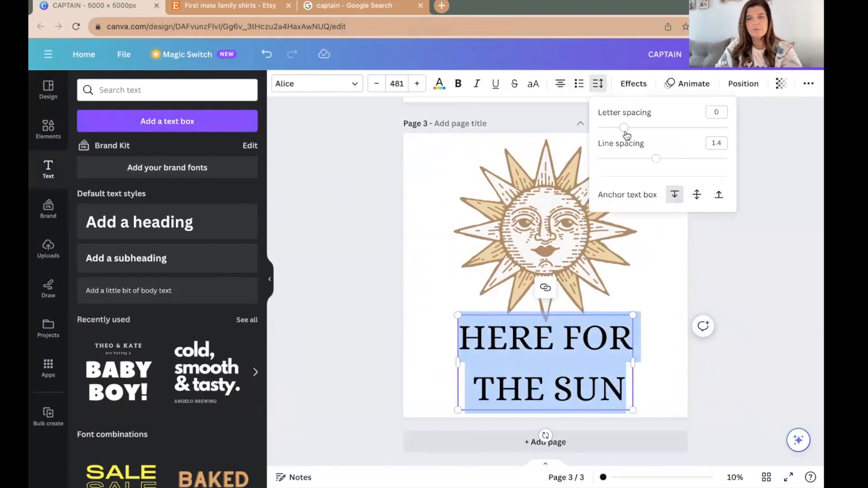
pyautogui.moveTo(658, 160); pyautogui.dragTo(619, 166)
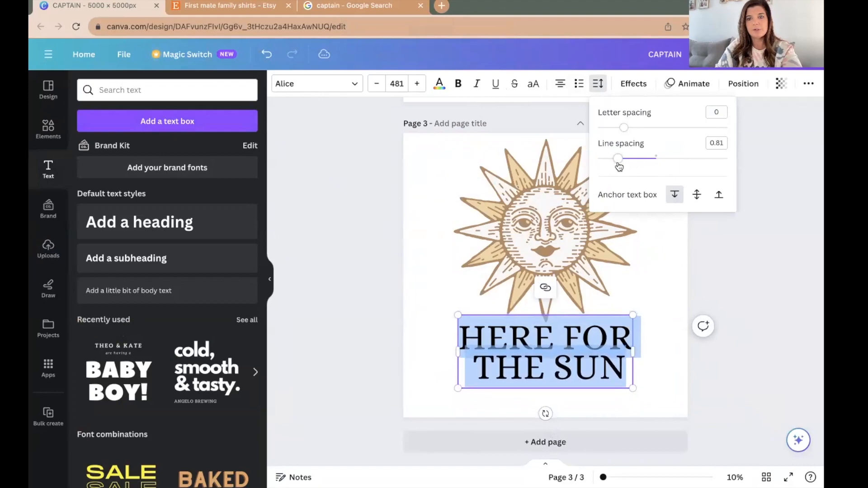
pyautogui.click(753, 344)
pyautogui.click(667, 411)
# Lower the "HERE FOR THE SUN" text slightly, keeping it centred, and colour it the same navy blue as the other designs.
pyautogui.click(605, 372)
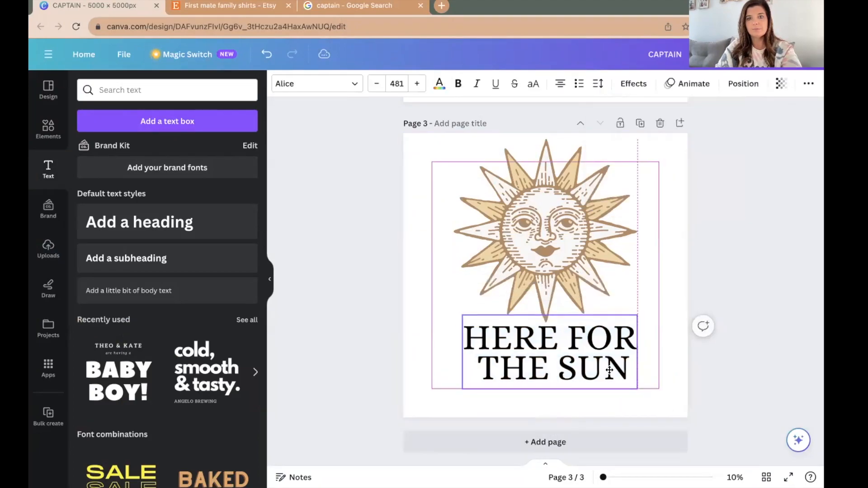
pyautogui.doubleClick(606, 372)
pyautogui.click(605, 372)
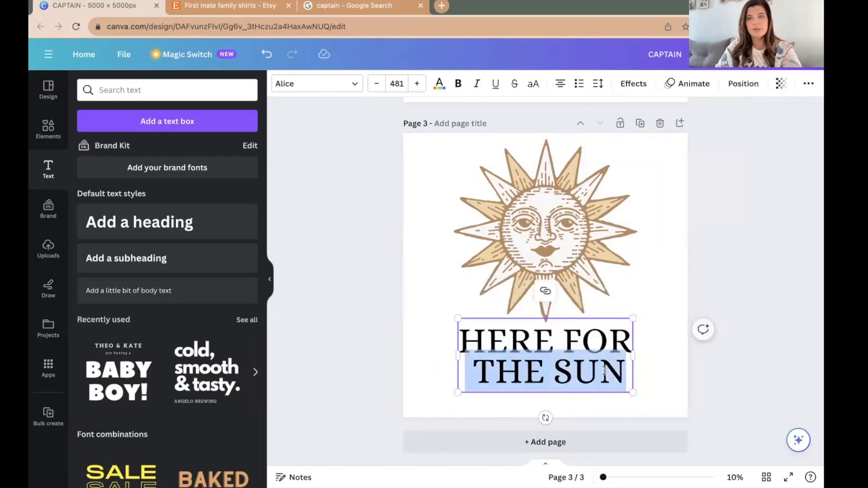
pyautogui.click(605, 370)
pyautogui.moveTo(621, 374); pyautogui.dragTo(458, 337)
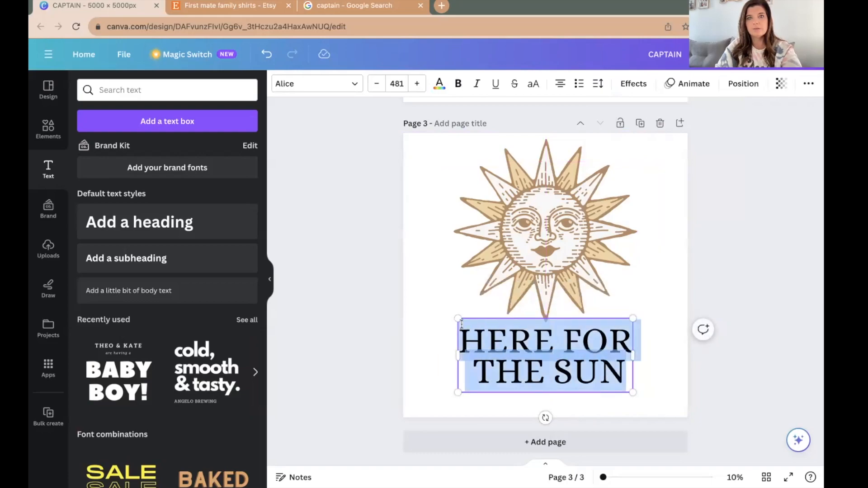
pyautogui.click(443, 84)
pyautogui.click(151, 150)
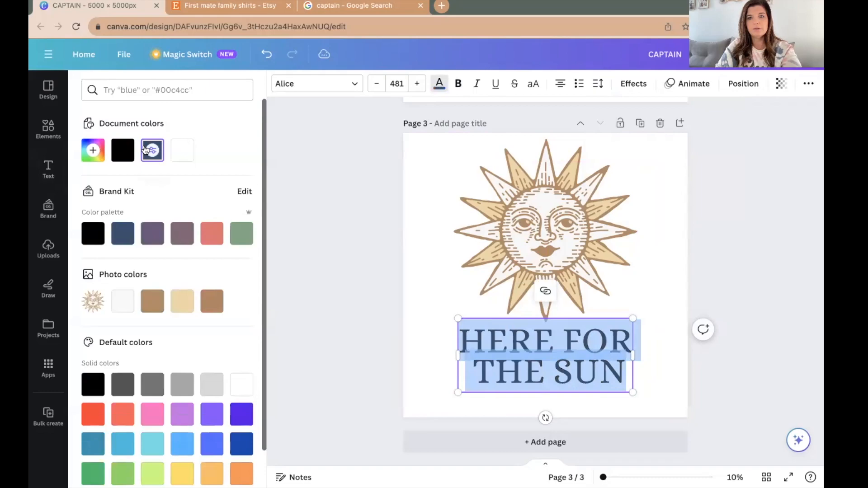
pyautogui.click(783, 271)
pyautogui.click(763, 288)
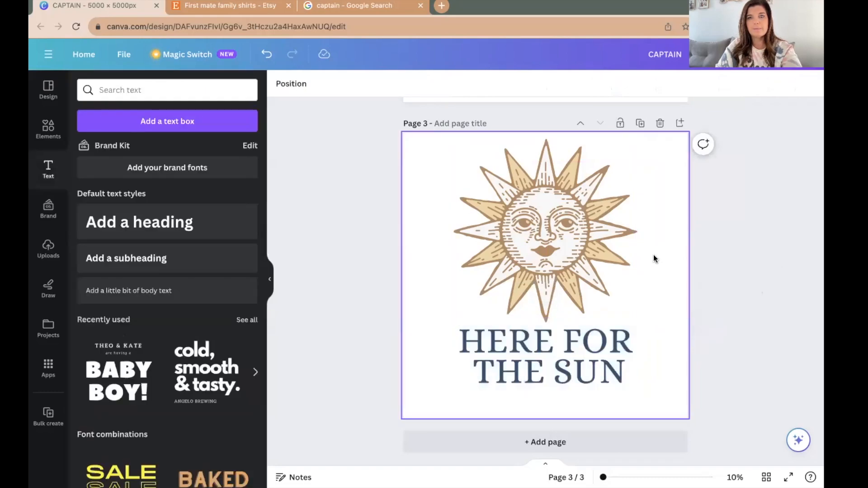
# Nudge the "HERE FOR THE SUN" text slightly upward, closer to the sun graphic.
pyautogui.click(595, 369)
pyautogui.moveTo(595, 369); pyautogui.dragTo(594, 365)
pyautogui.click(729, 212)
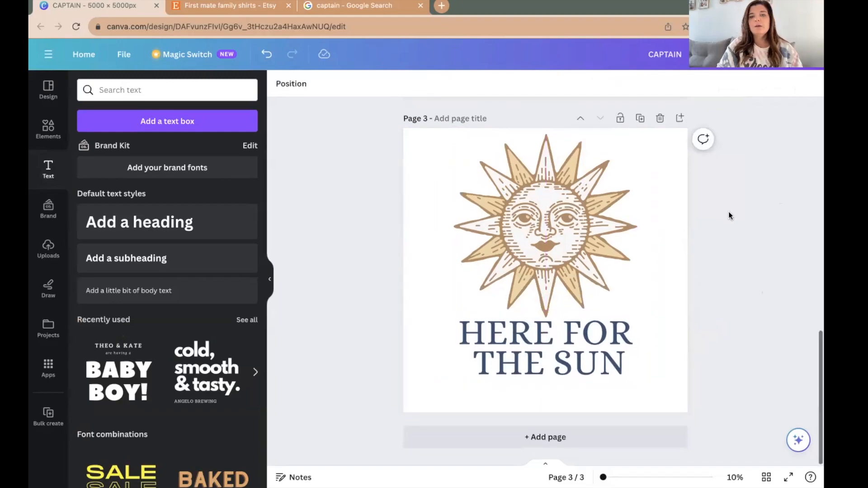
# Review the three shirt pages and download all of them as PNG files with a transparent background at 5,000 × 5,000 px.
pyautogui.scroll(10, 729, 212)
pyautogui.scroll(-10, 729, 212)
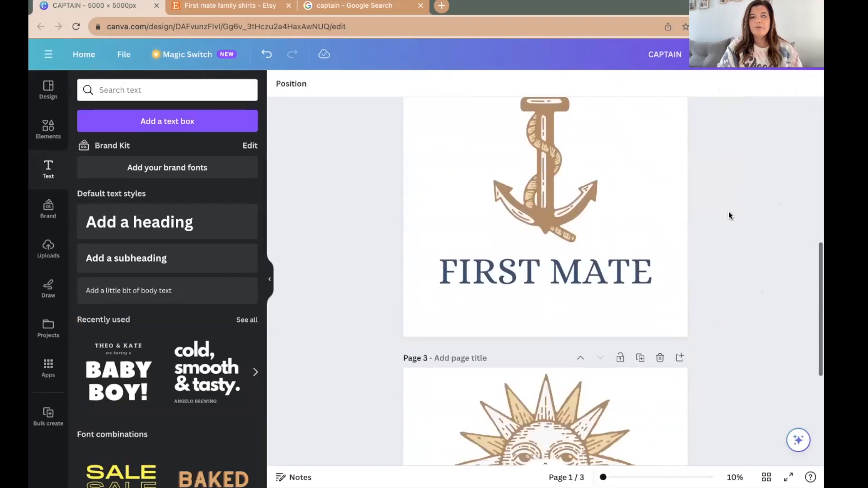
pyautogui.scroll(10, 729, 212)
pyautogui.scroll(3, 729, 211)
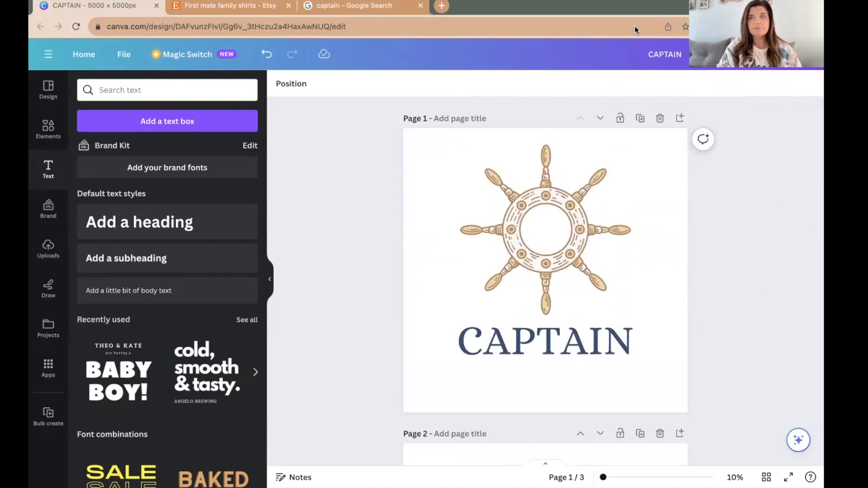
pyautogui.click(768, 54)
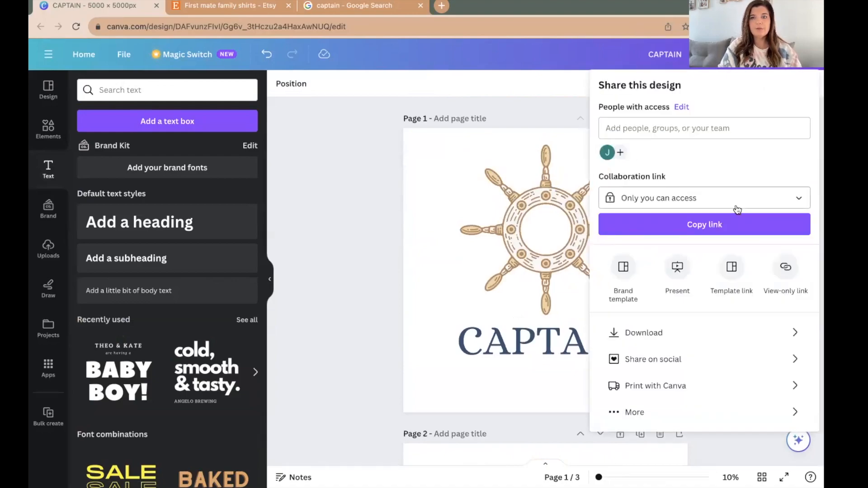
pyautogui.click(743, 335)
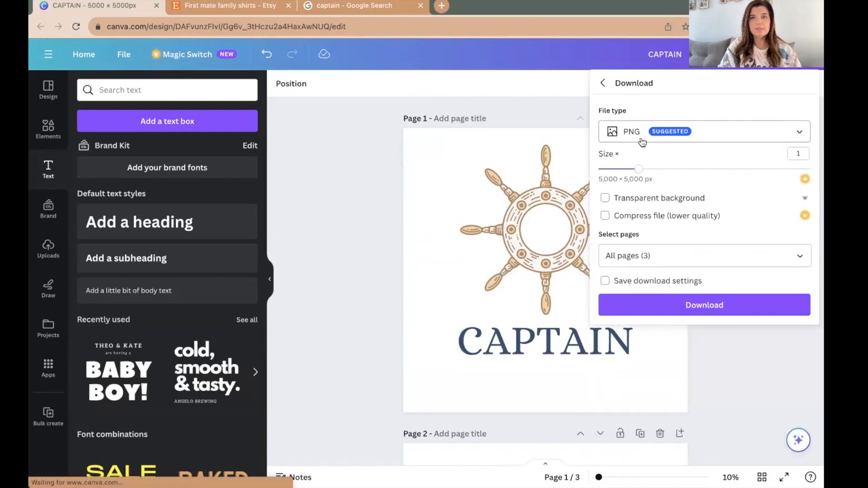
pyautogui.click(610, 199)
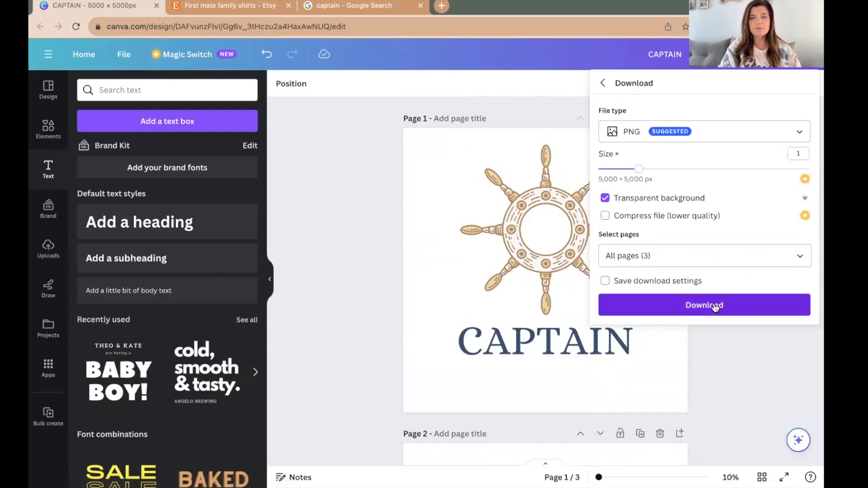
pyautogui.click(717, 304)
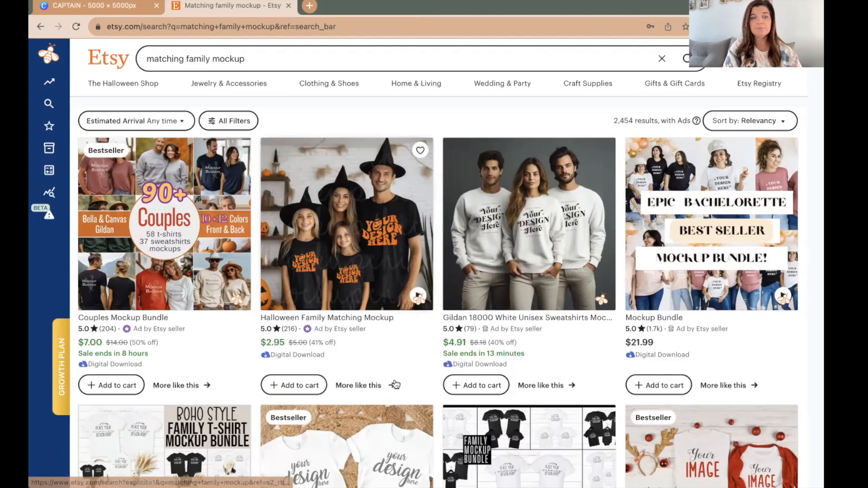
# Browse the Etsy results for "matching family mockup" to compare family shirt mockups.
pyautogui.scroll(-10, 396, 389)
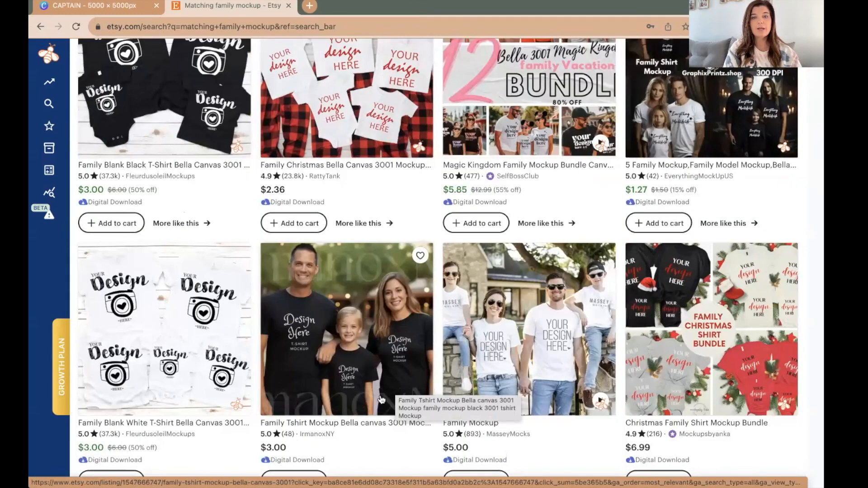
pyautogui.scroll(-4, 381, 399)
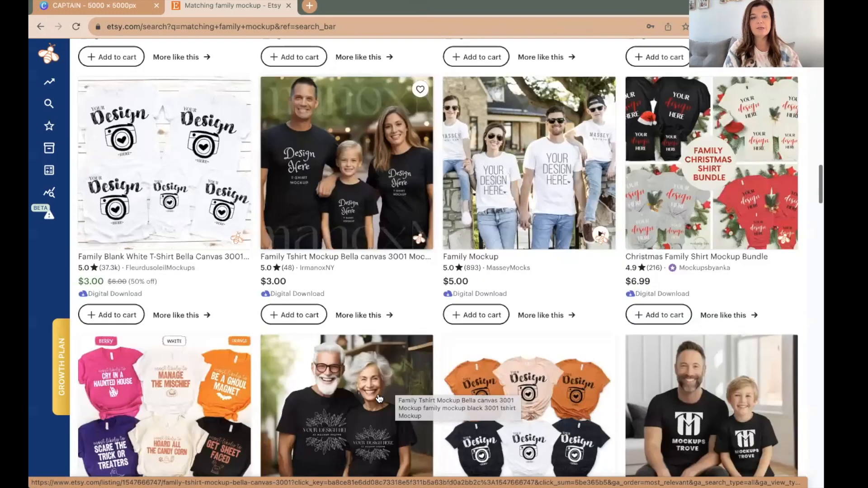
pyautogui.scroll(-4, 379, 398)
pyautogui.scroll(-5, 381, 399)
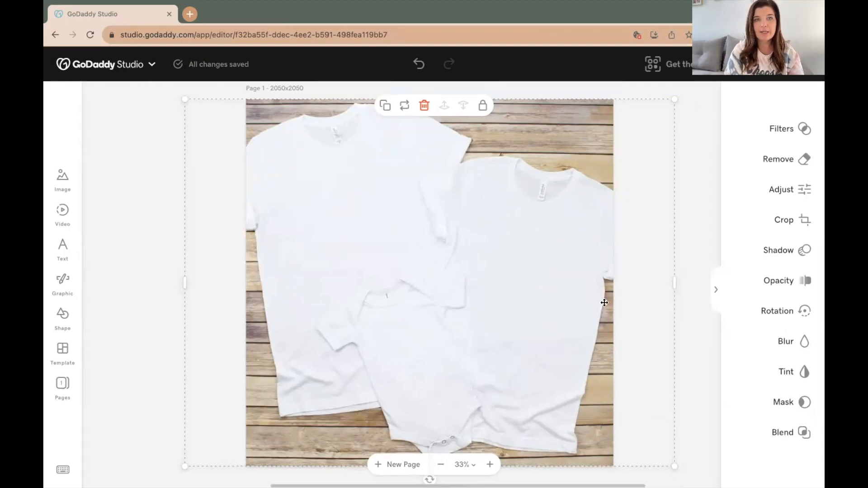
# In GoDaddy Studio, add the CAPTAIN design to the family shirt mockup and shrink it to less than half its size.
pyautogui.moveTo(340, 2)
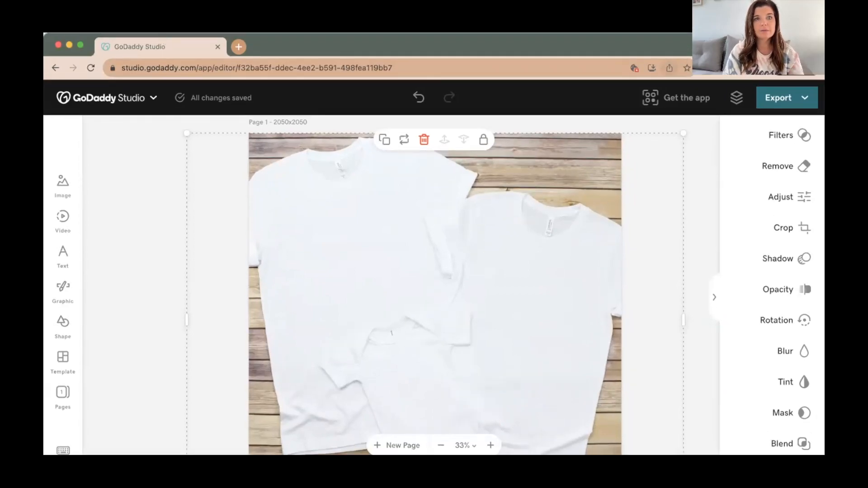
pyautogui.moveTo(294, 245); pyautogui.dragTo(337, 252)
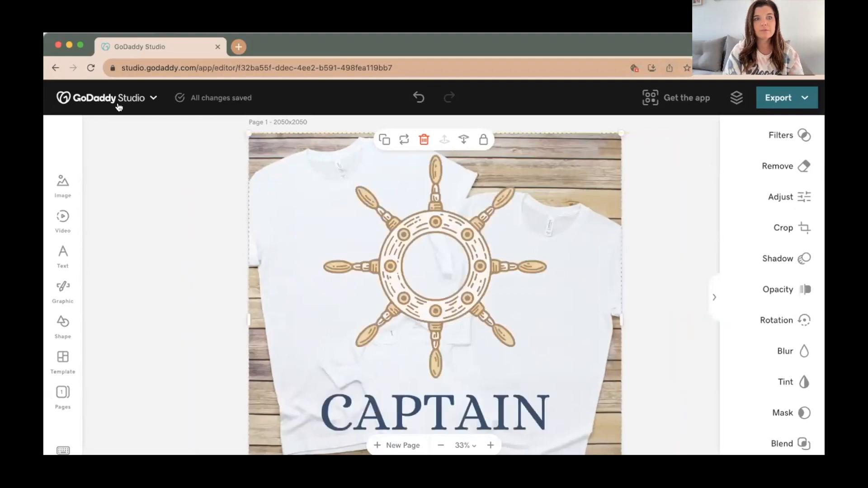
pyautogui.click(80, 45)
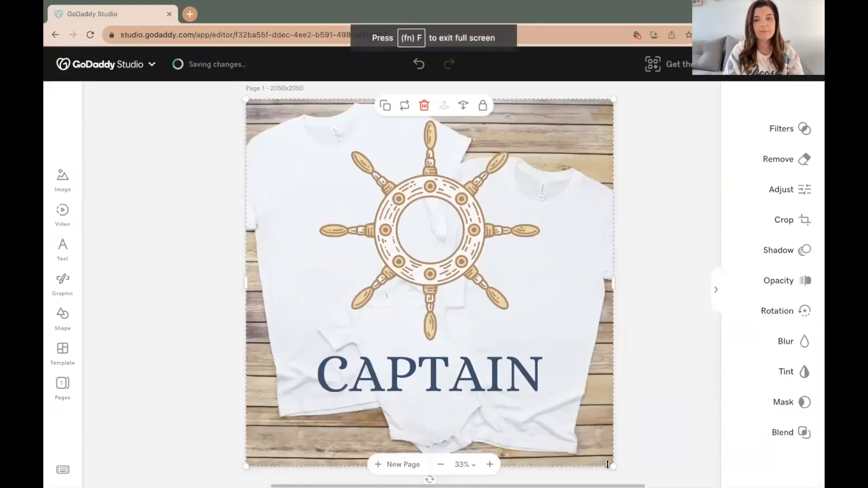
pyautogui.moveTo(612, 466); pyautogui.dragTo(427, 267)
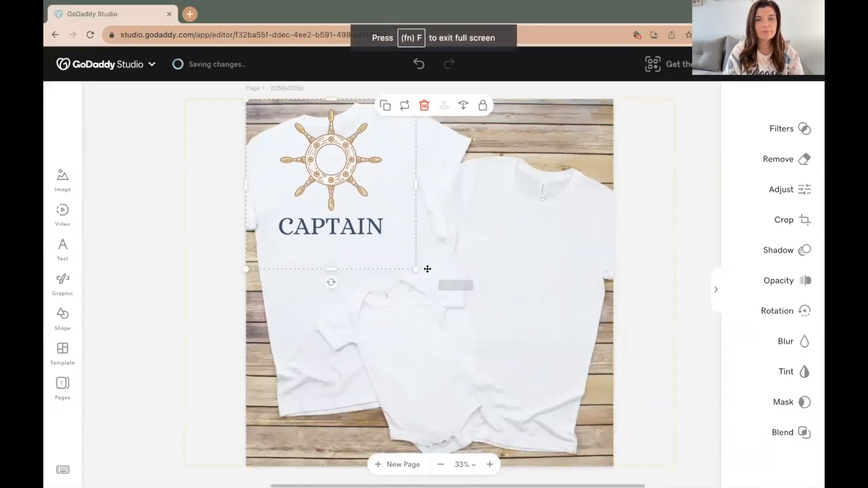
# Place the CAPTAIN design on the chest of the large shirt and rotate it about -12° to follow the shirt's tilt.
pyautogui.moveTo(310, 203); pyautogui.dragTo(322, 252)
pyautogui.moveTo(346, 338); pyautogui.dragTo(368, 335)
pyautogui.moveTo(371, 251); pyautogui.dragTo(393, 251)
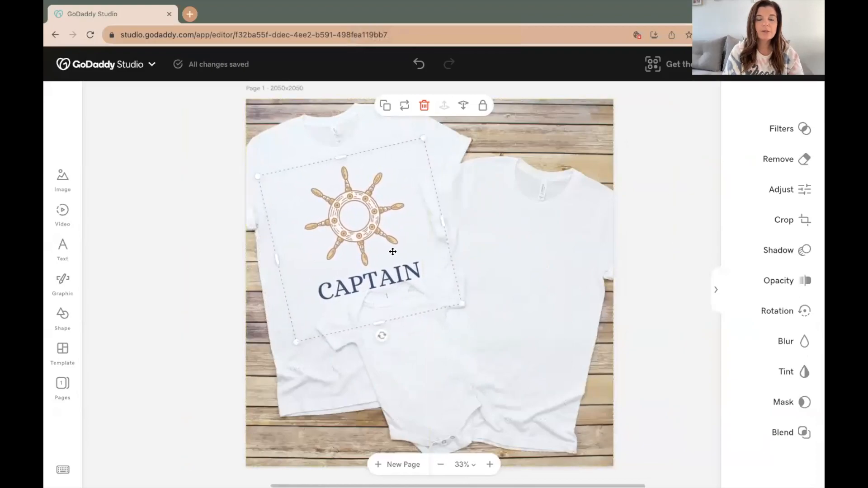
pyautogui.moveTo(381, 336); pyautogui.dragTo(380, 335)
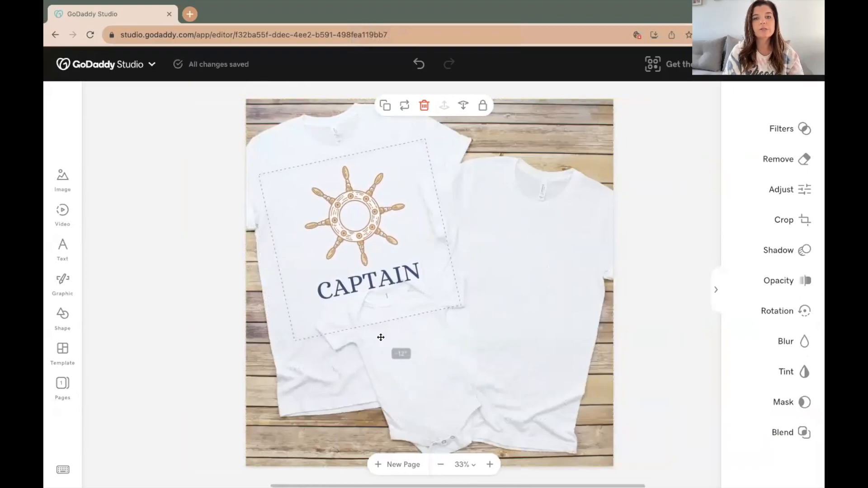
pyautogui.click(407, 355)
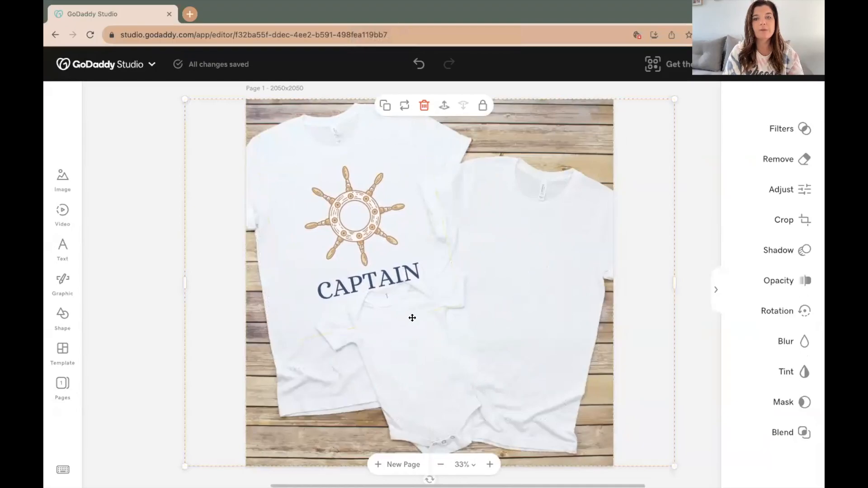
pyautogui.scroll(2, 409, 317)
pyautogui.scroll(-5, 413, 301)
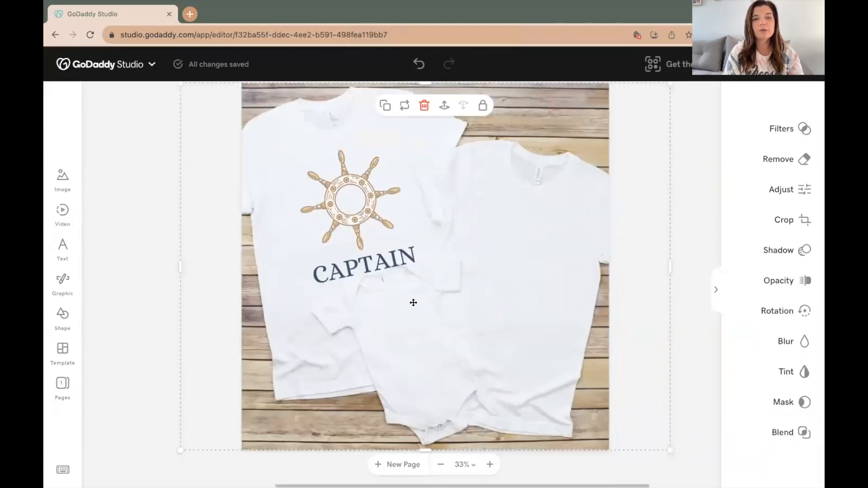
pyautogui.scroll(4, 413, 300)
pyautogui.scroll(-1, 407, 271)
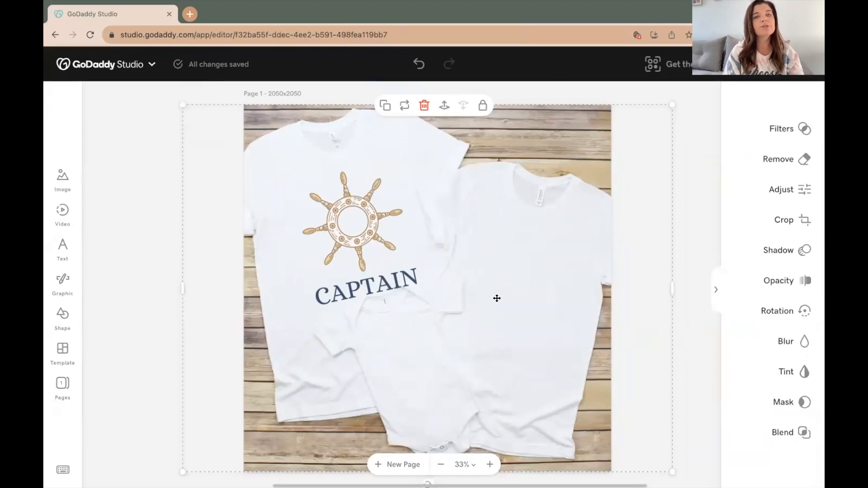
pyautogui.click(798, 407)
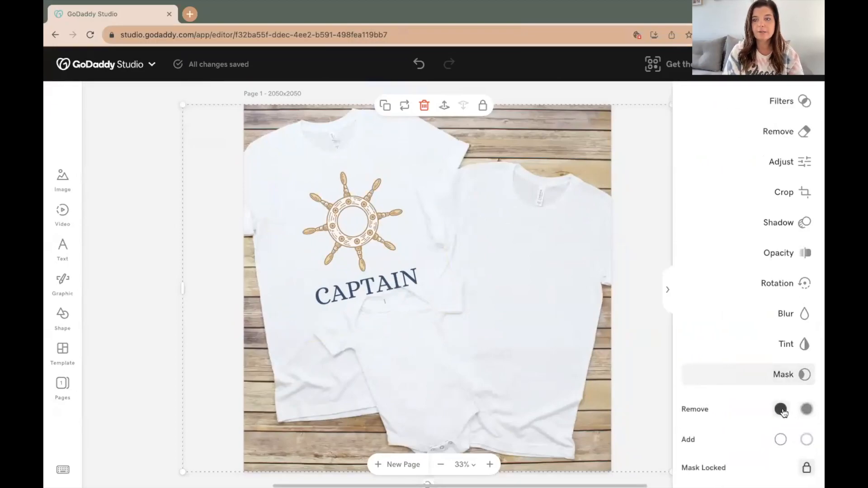
pyautogui.click(781, 409)
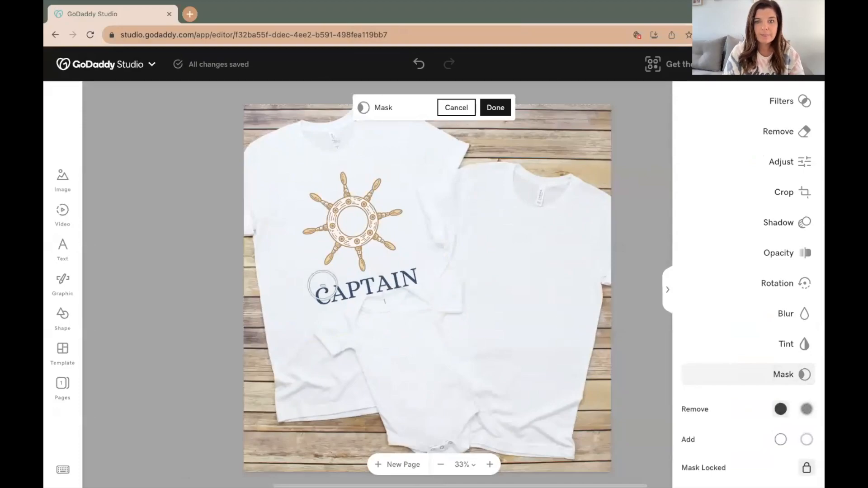
pyautogui.scroll(2, 323, 286)
pyautogui.scroll(-2, 323, 285)
pyautogui.hscroll(-1, 323, 285)
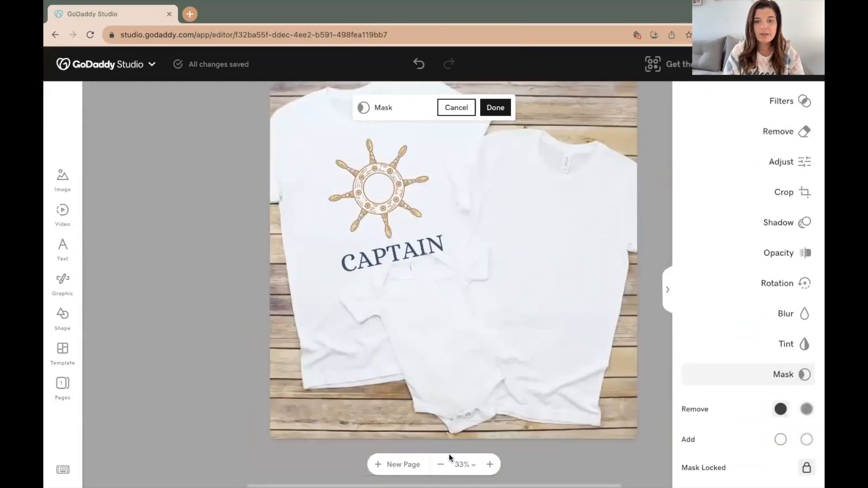
pyautogui.click(490, 465)
pyautogui.click(490, 465)
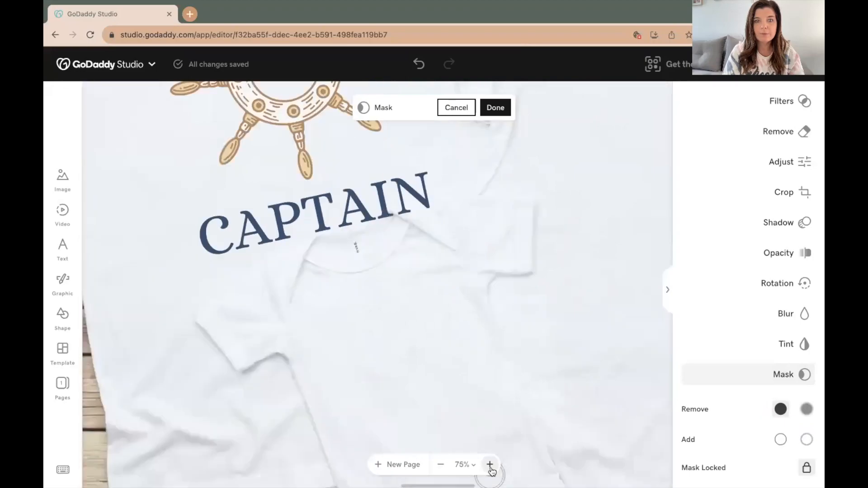
pyautogui.click(490, 465)
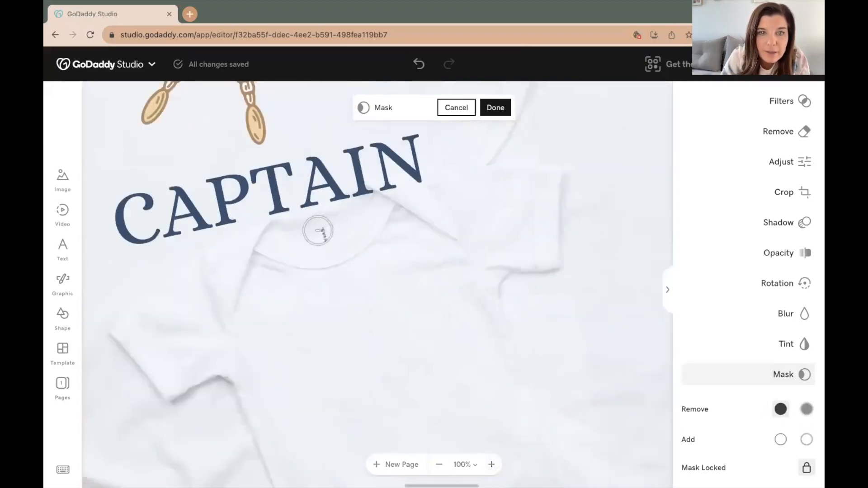
pyautogui.click(338, 212)
pyautogui.click(342, 210)
pyautogui.moveTo(342, 210); pyautogui.dragTo(349, 208)
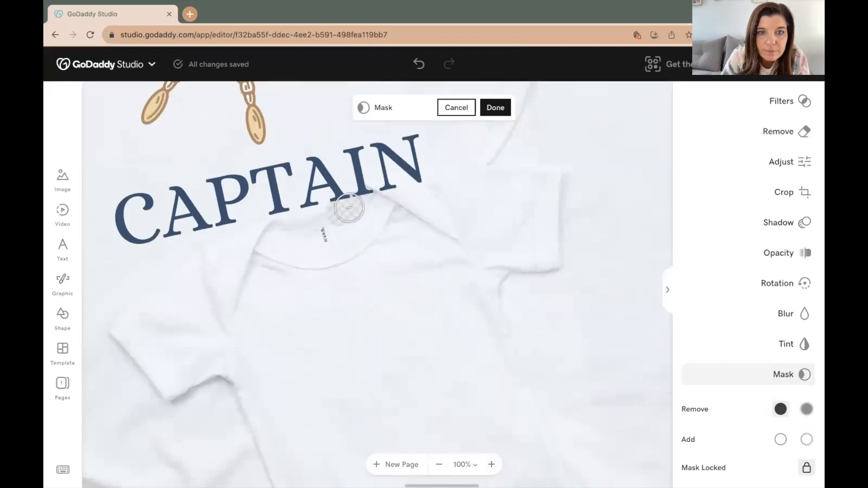
pyautogui.click(458, 112)
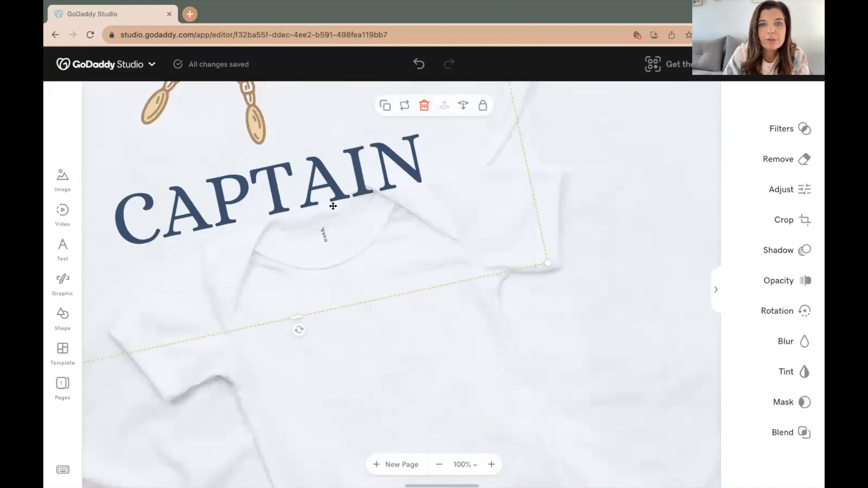
# Mask off the lower edges of the letters I and N in CAPTAIN where the baby bodysuit overlaps them, and apply the mask.
pyautogui.click(784, 402)
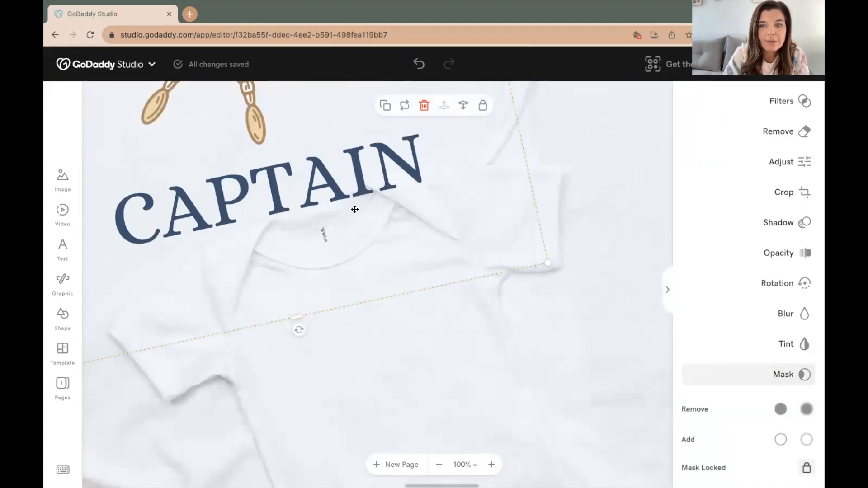
pyautogui.click(781, 409)
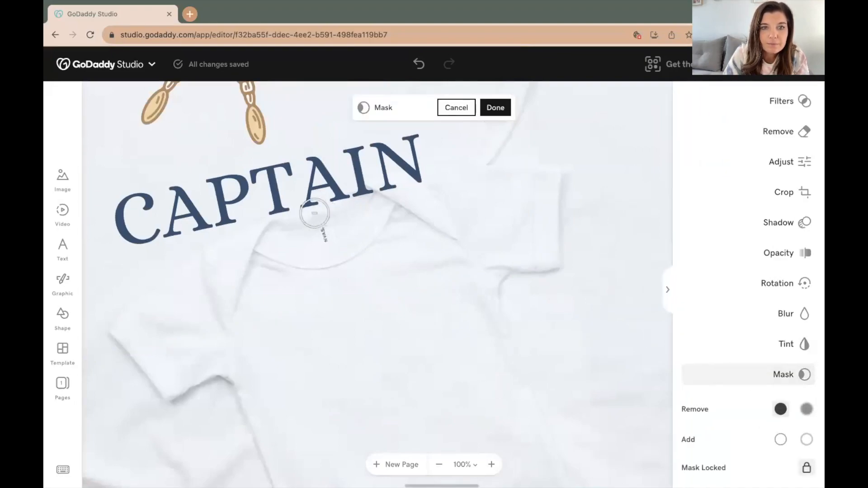
pyautogui.click(456, 112)
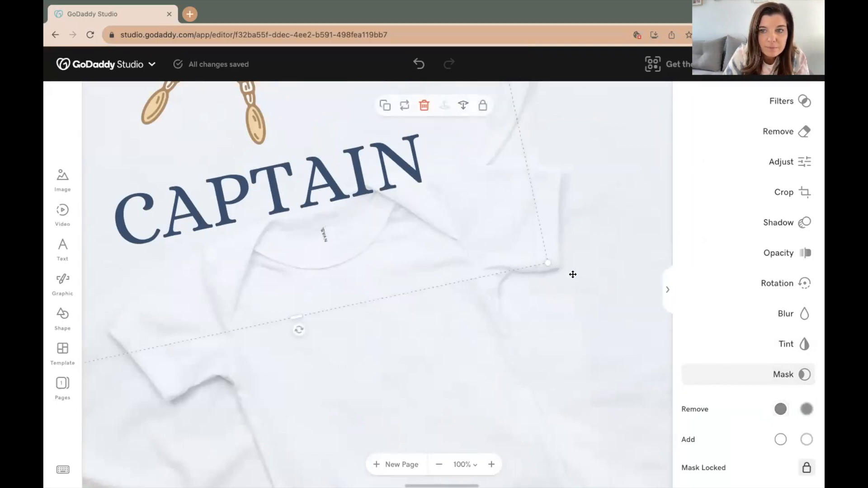
pyautogui.click(781, 409)
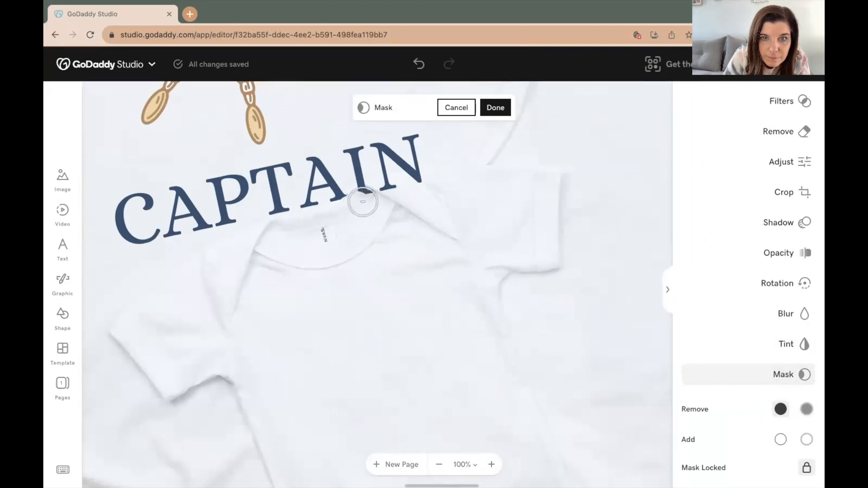
pyautogui.moveTo(364, 201)
pyautogui.mouseDown()
pyautogui.moveTo(417, 193)
pyautogui.moveTo(419, 184)
pyautogui.mouseUp()
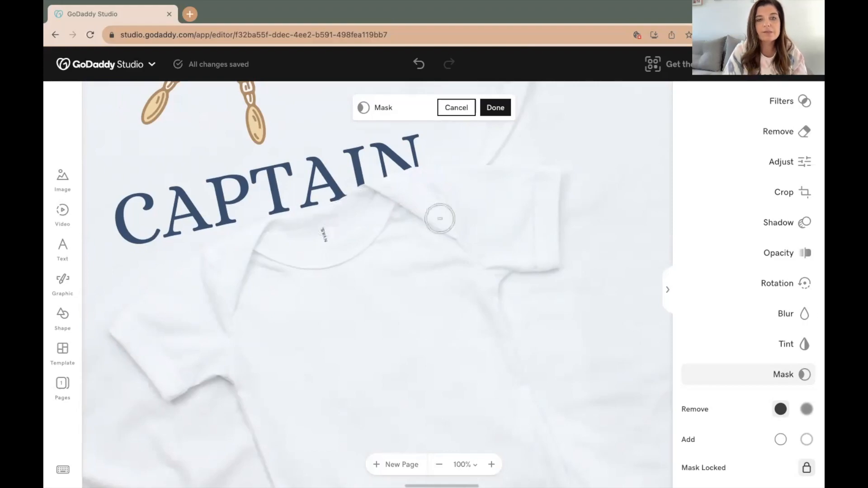
pyautogui.scroll(-3, 522, 190)
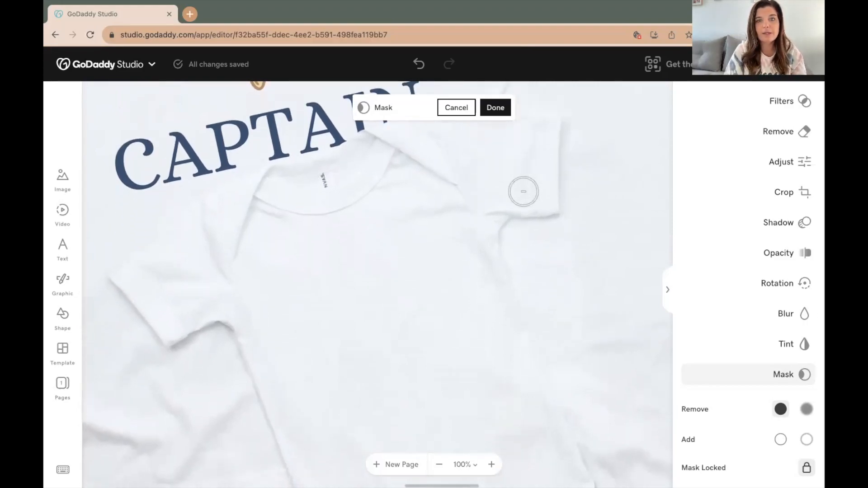
pyautogui.click(508, 106)
pyautogui.scroll(-3, 434, 229)
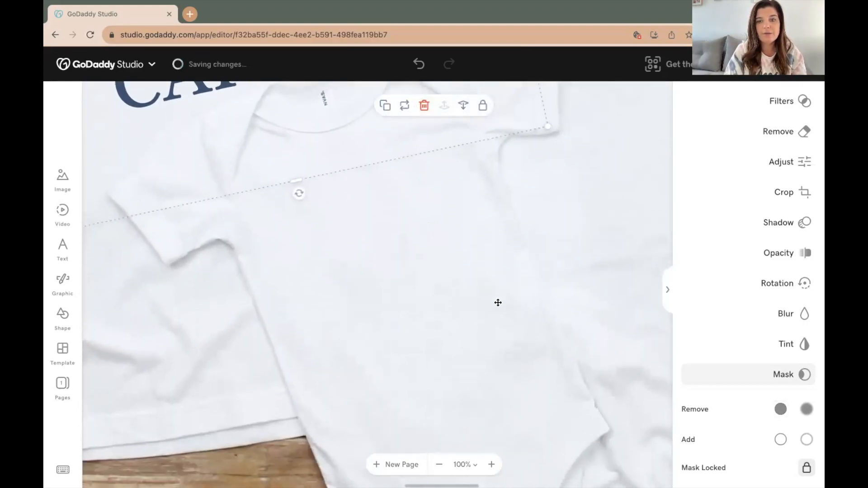
# Set the opacity of the CAPTAIN design to 88% and check it against the whole mockup.
pyautogui.click(438, 464)
pyautogui.click(439, 464)
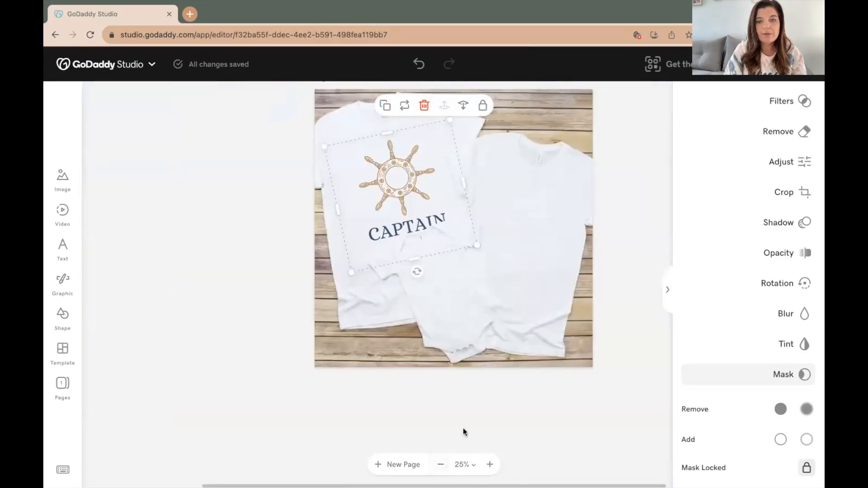
pyautogui.click(490, 465)
pyautogui.scroll(5, 466, 351)
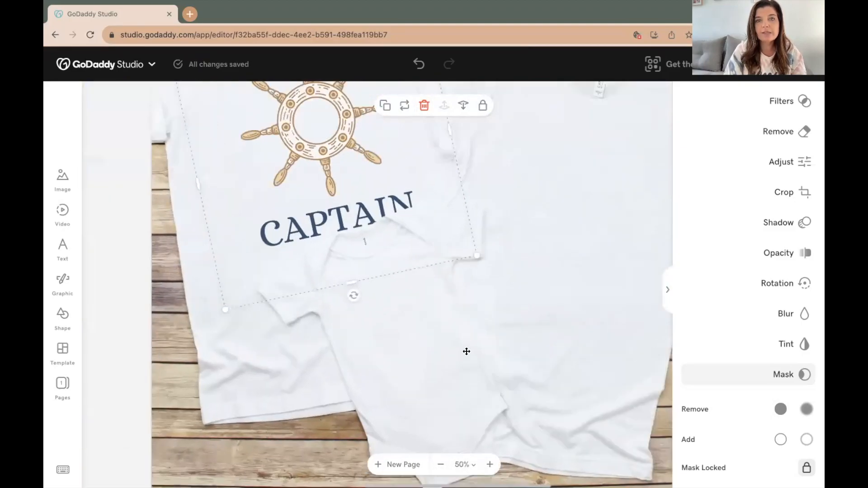
pyautogui.scroll(-3, 466, 351)
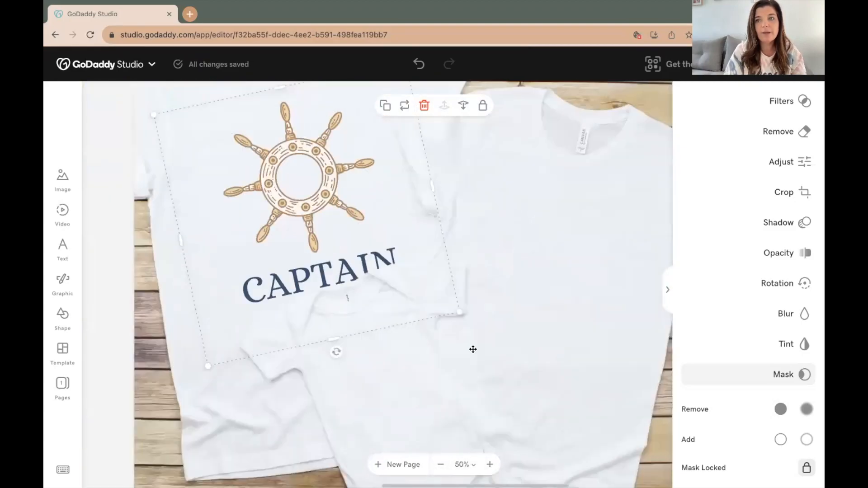
pyautogui.click(775, 254)
pyautogui.moveTo(780, 314); pyautogui.dragTo(769, 311)
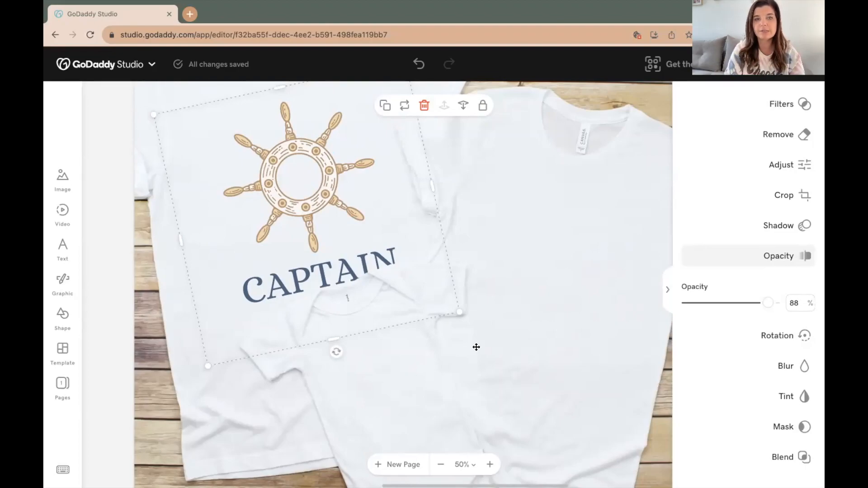
pyautogui.scroll(-2, 475, 346)
pyautogui.click(441, 465)
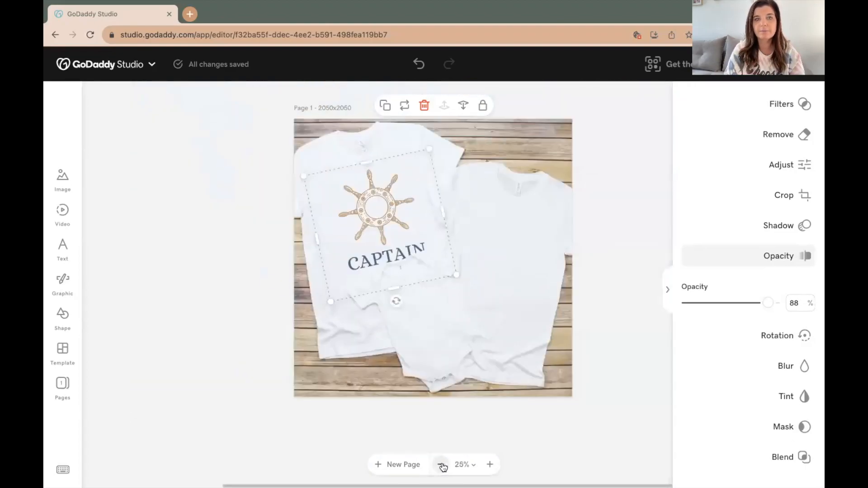
pyautogui.click(533, 400)
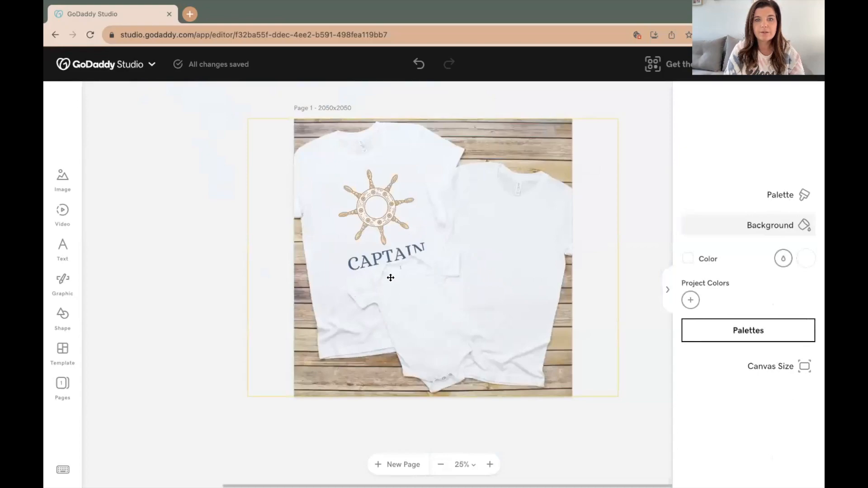
# Rotate the CAPTAIN design slightly clockwise to refine its tilt on the large shirt.
pyautogui.click(395, 258)
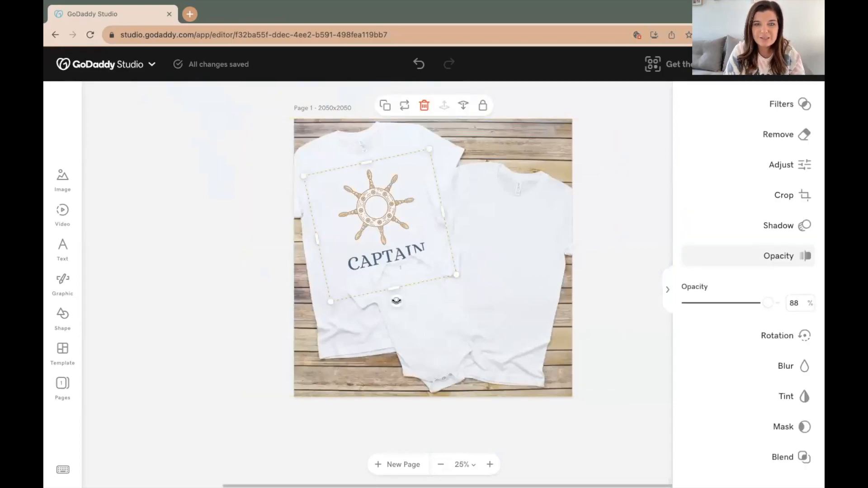
pyautogui.moveTo(397, 302); pyautogui.dragTo(376, 240)
pyautogui.click(518, 410)
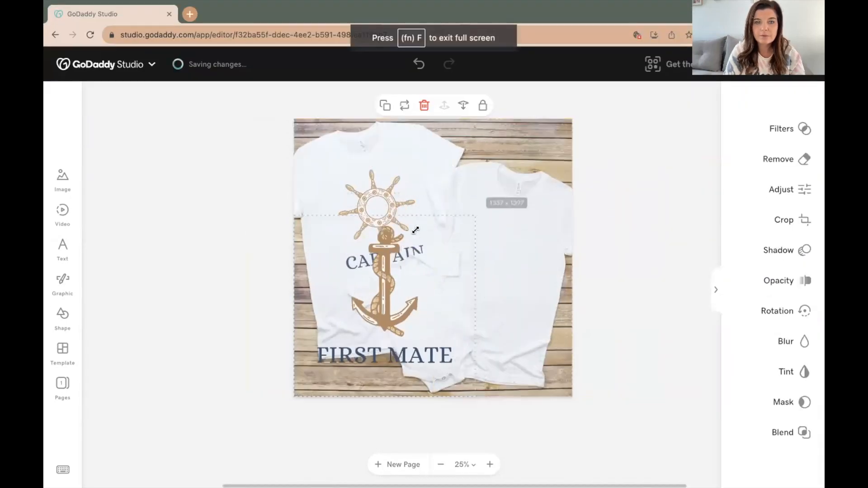
# Place the FIRST MATE design, scaled down, on the baby bodysuit and rotate it counterclockwise to follow the garment's tilt.
pyautogui.moveTo(416, 230); pyautogui.dragTo(367, 304)
pyautogui.moveTo(353, 346); pyautogui.dragTo(430, 317)
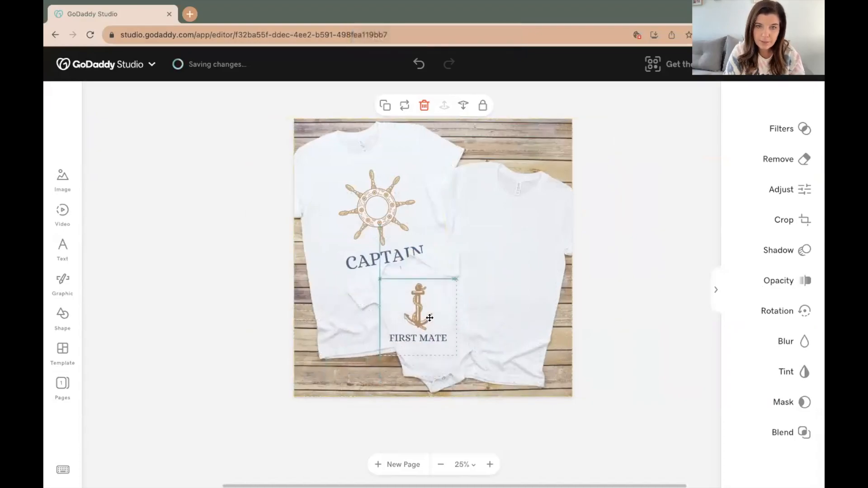
pyautogui.moveTo(419, 372); pyautogui.dragTo(436, 361)
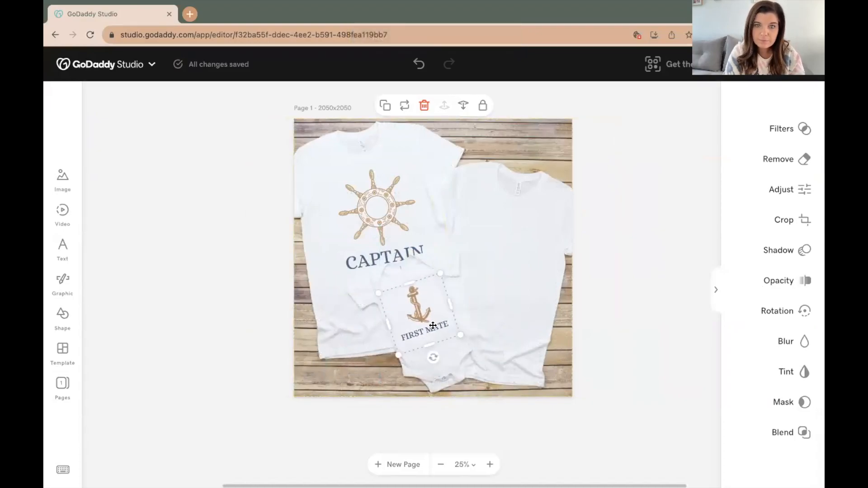
# Set the opacity of the FIRST MATE design to 89%.
pyautogui.click(783, 283)
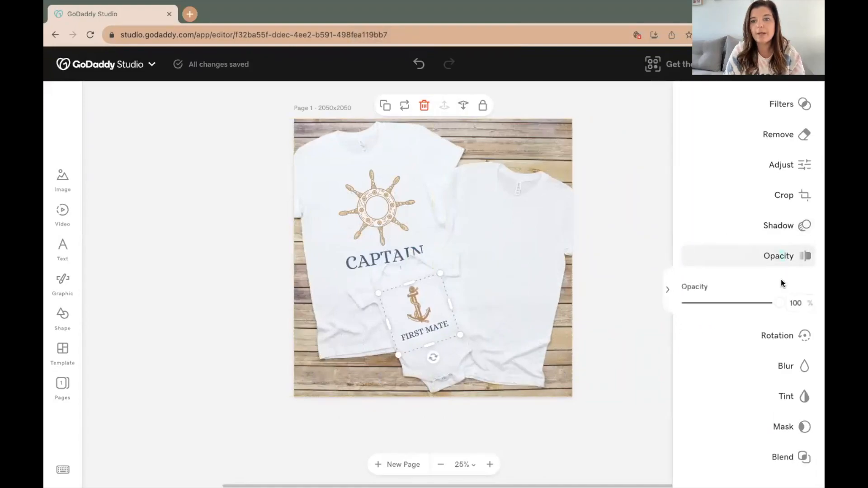
pyautogui.moveTo(778, 304); pyautogui.dragTo(767, 310)
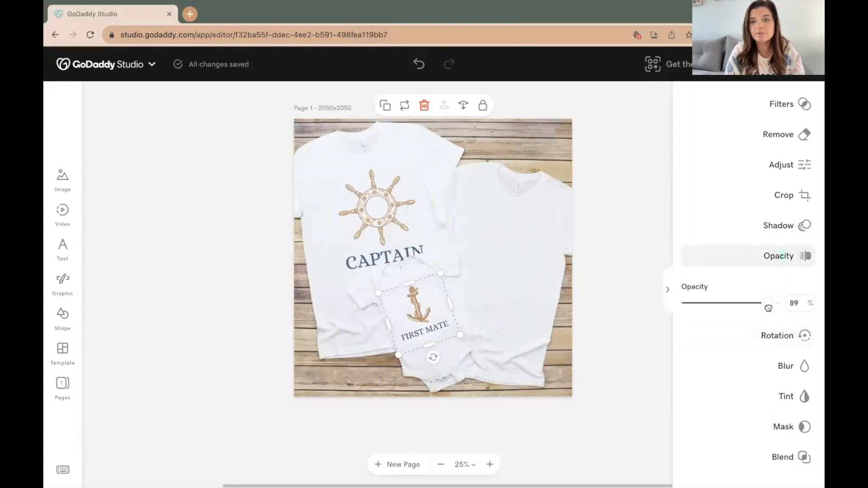
pyautogui.click(587, 362)
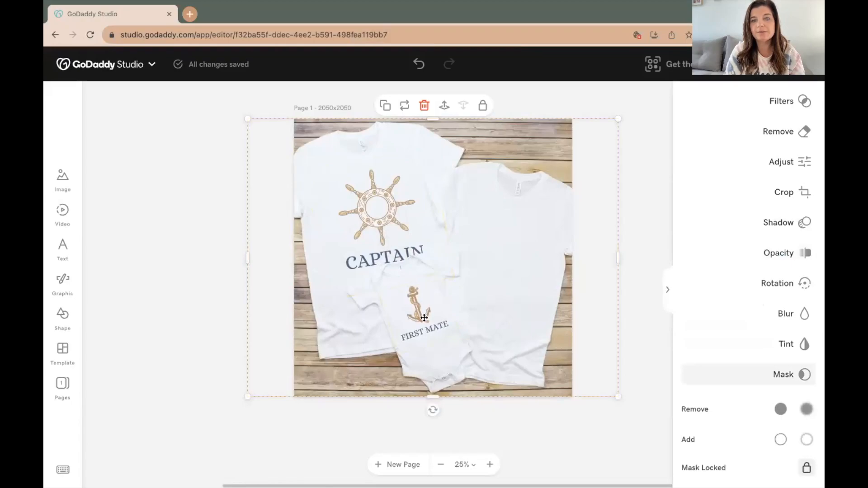
# Place the HERE FOR THE SUN design, tilted to match, on the blank adult shirt and set its opacity to 88%.
pyautogui.moveTo(185, 5)
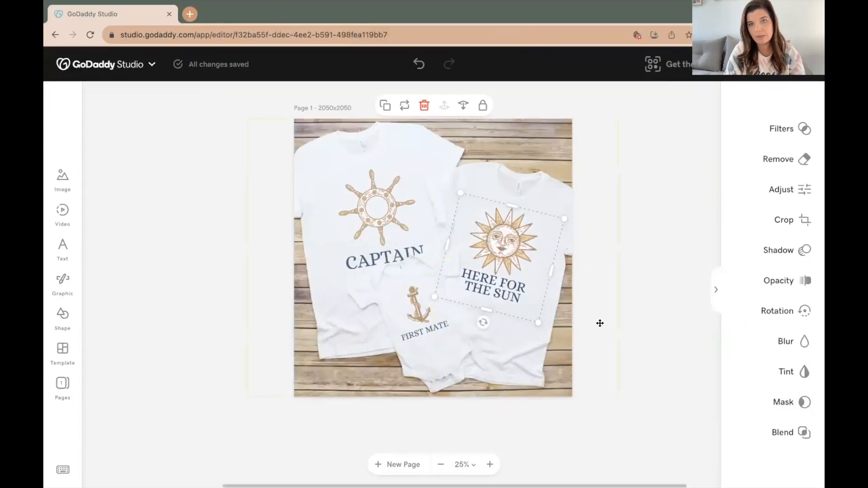
pyautogui.click(594, 324)
pyautogui.click(514, 271)
pyautogui.click(787, 281)
pyautogui.moveTo(779, 303); pyautogui.dragTo(769, 307)
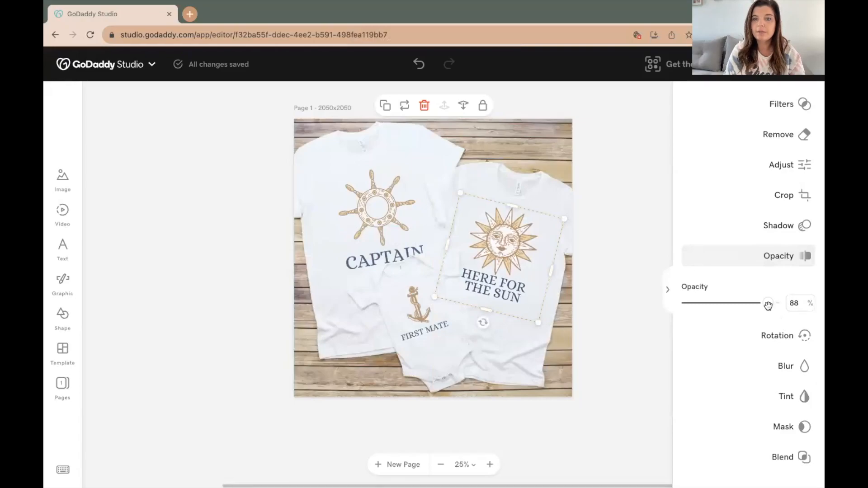
pyautogui.click(615, 363)
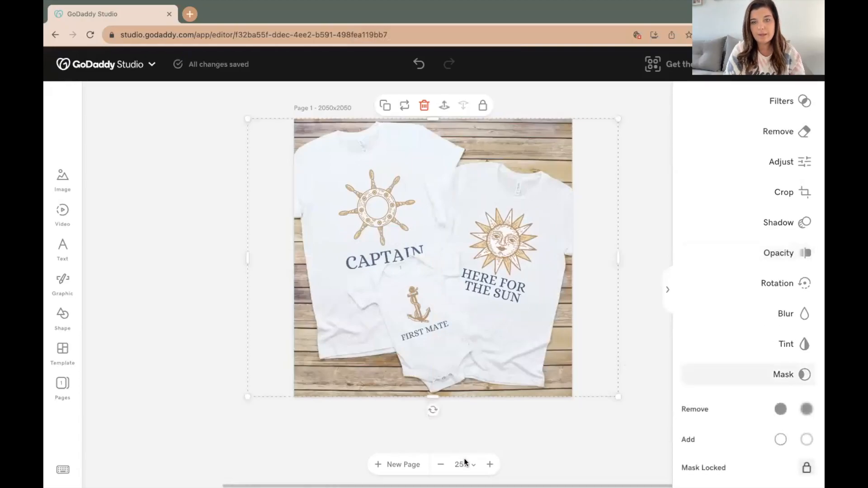
pyautogui.click(490, 466)
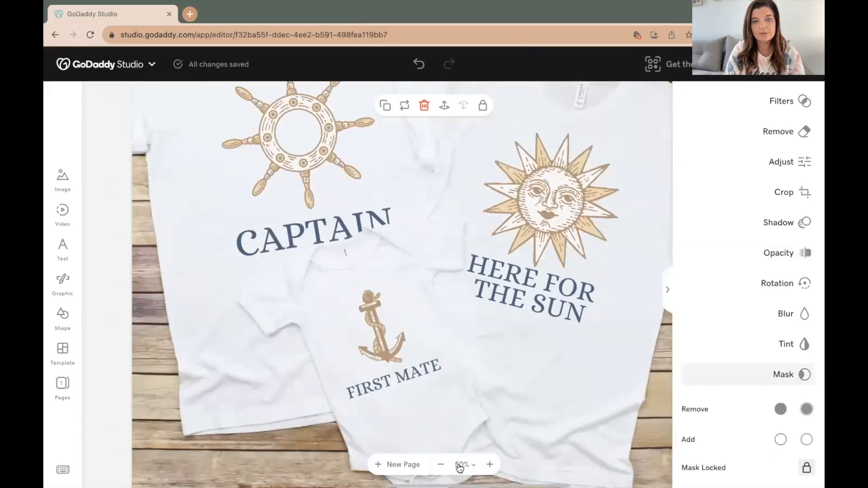
pyautogui.click(441, 465)
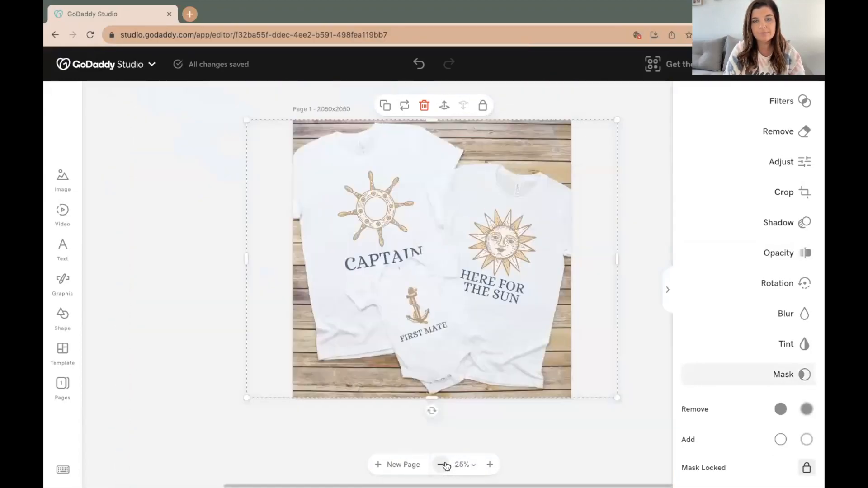
# Export the finished family shirt mockup as a JPEG named FamilyNautical at BEST (100%) quality.
pyautogui.click(653, 414)
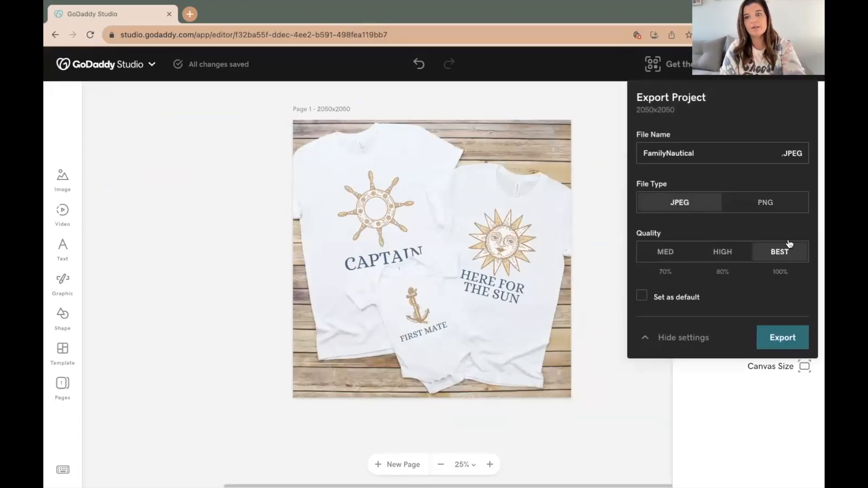
pyautogui.click(795, 342)
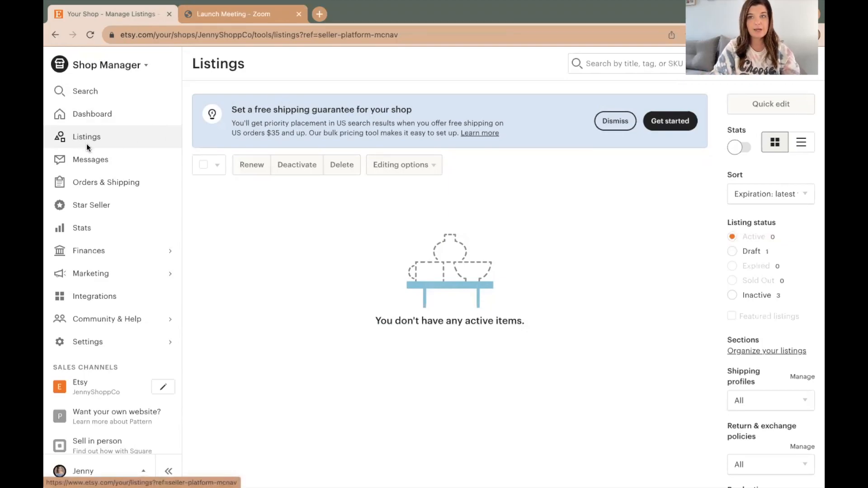
# Start a new Etsy listing for a physical item made by another company or person, a finished product that is Made To Order.
pyautogui.click(781, 63)
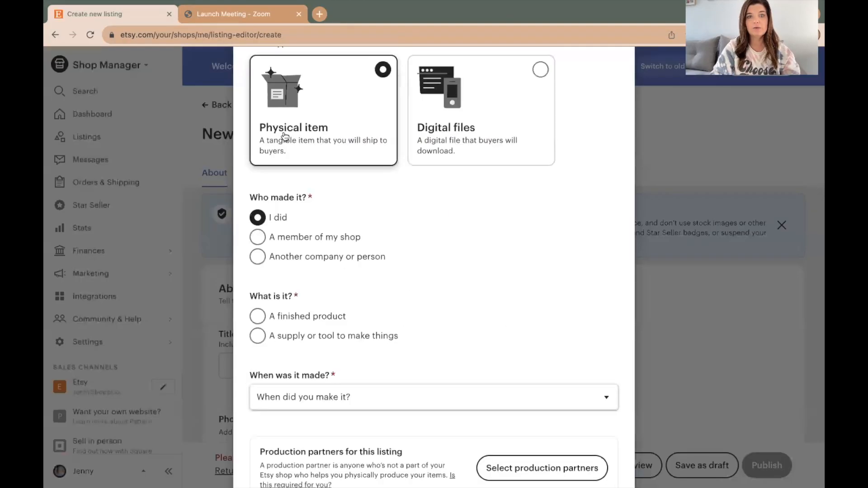
pyautogui.scroll(2, 284, 137)
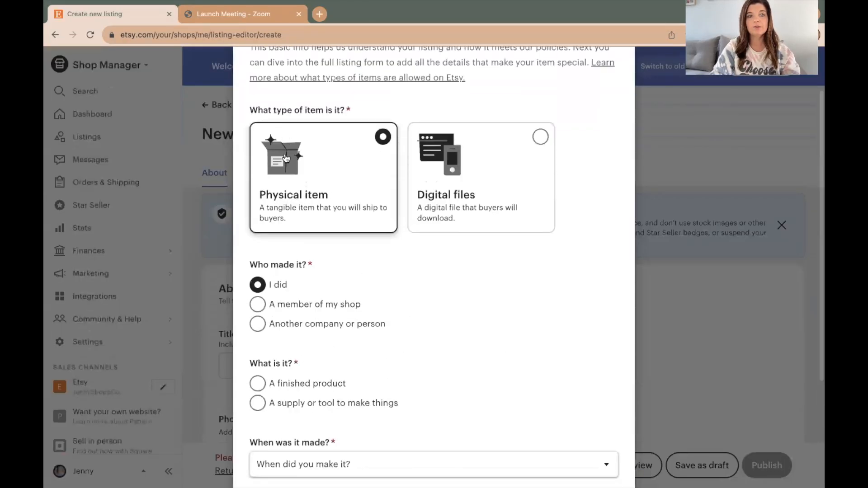
pyautogui.click(258, 326)
pyautogui.scroll(-2, 259, 329)
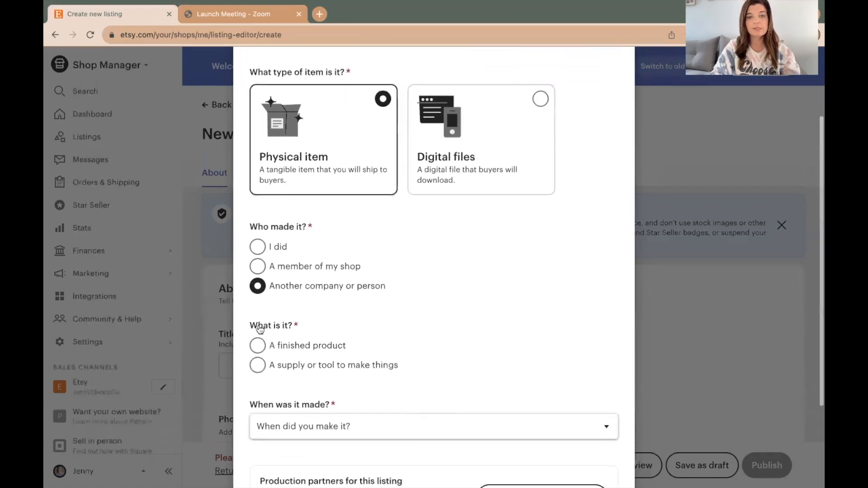
pyautogui.click(258, 301)
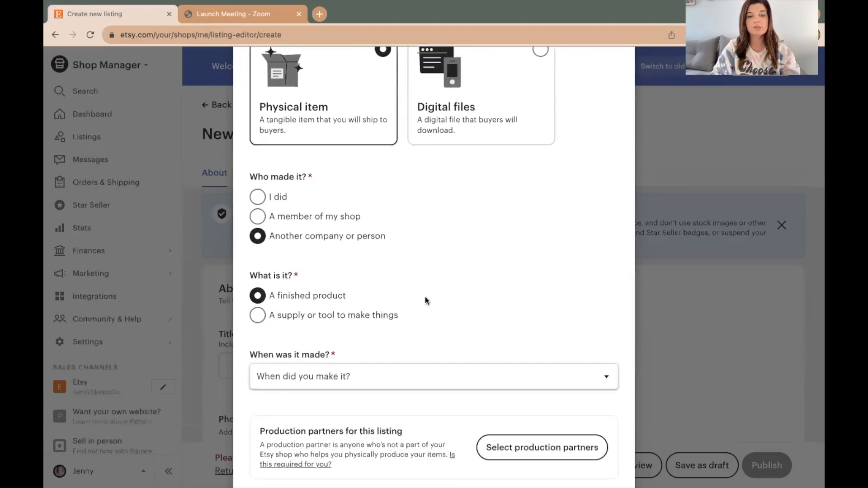
pyautogui.scroll(-2, 426, 300)
pyautogui.click(422, 316)
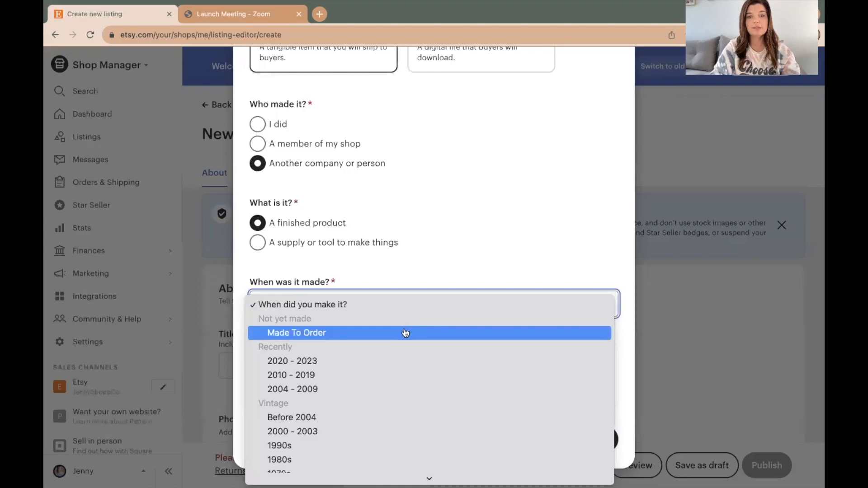
pyautogui.click(406, 332)
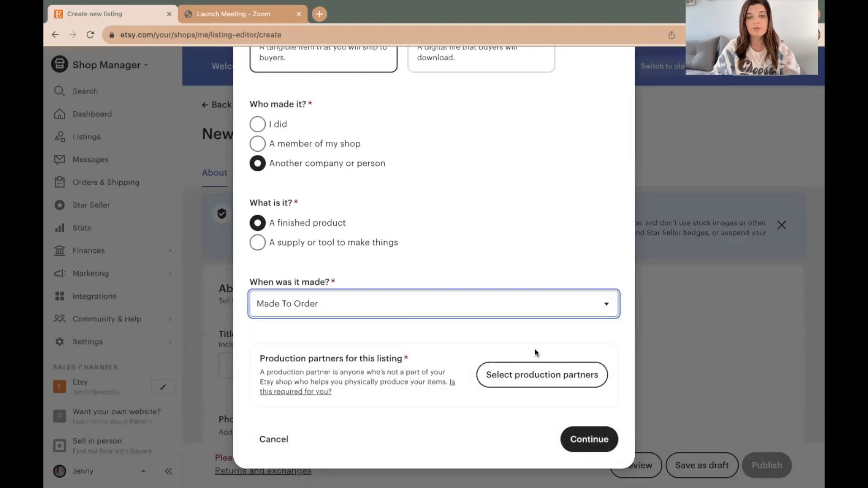
# Assign Printify as the listing's production partner and continue to the full listing form.
pyautogui.click(528, 374)
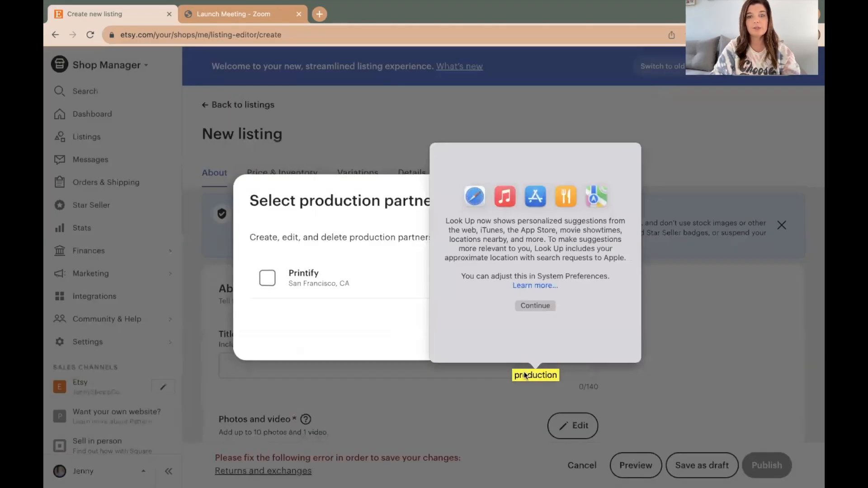
pyautogui.click(418, 359)
pyautogui.click(267, 280)
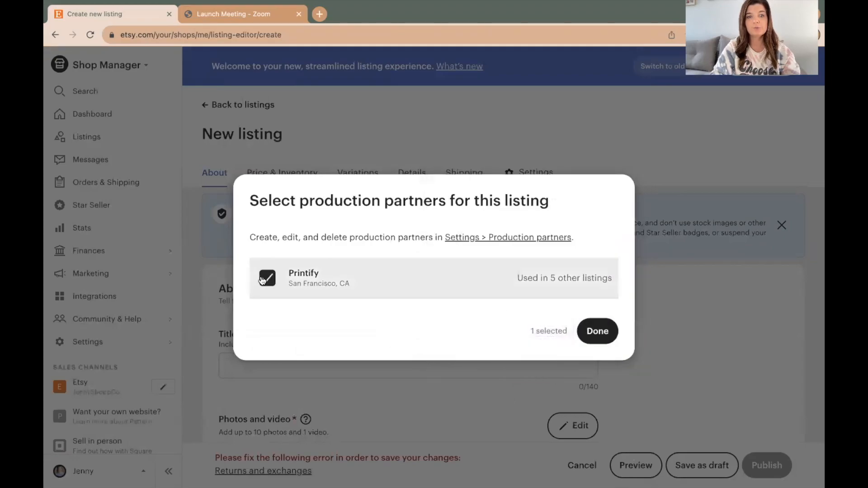
pyautogui.click(587, 323)
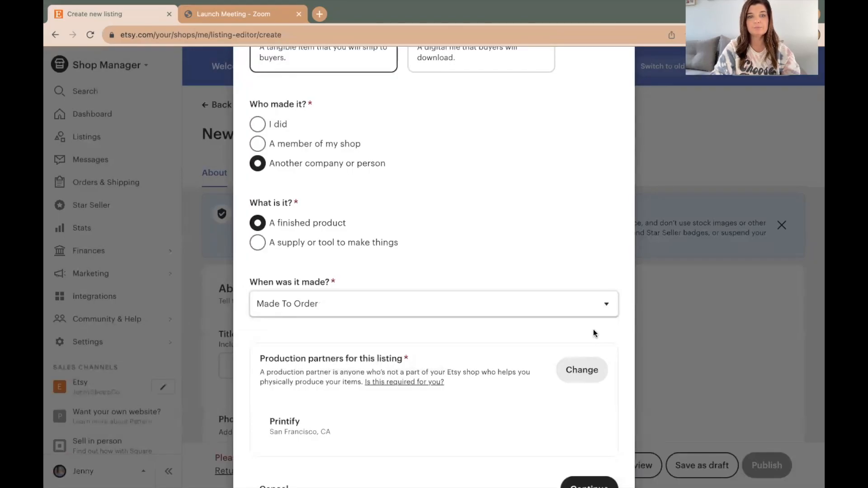
pyautogui.scroll(-2, 594, 333)
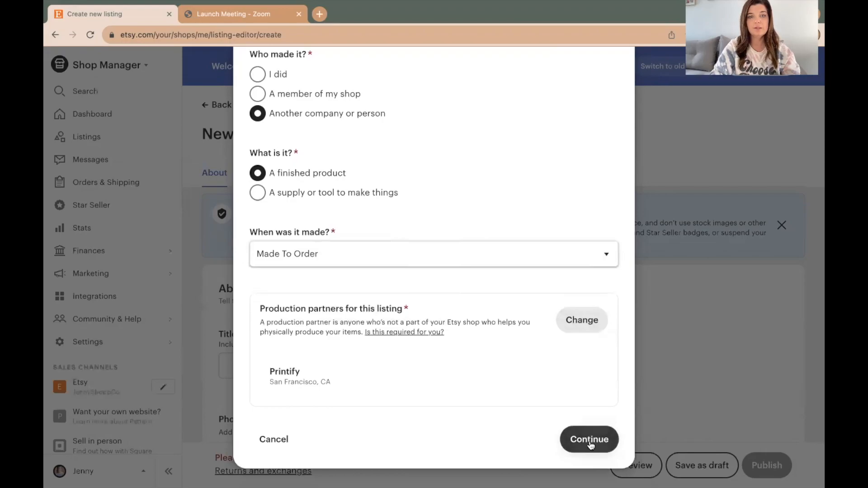
pyautogui.click(590, 442)
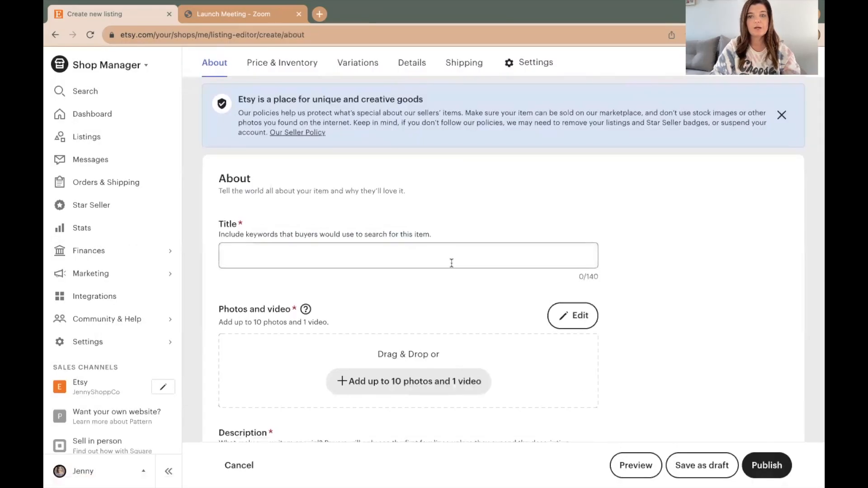
# Title the listing "Matching Nautical Family Shirts, Family Shirts, Family Matching Shirts, Captain Shirt, First Mate Tee, Mermaid Shirt, Cruise Family Shirt".
pyautogui.click(451, 264)
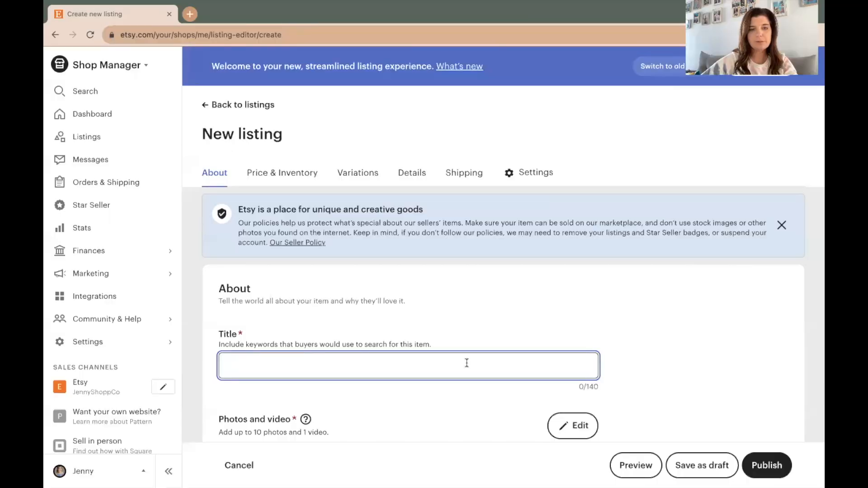
pyautogui.write('Matching Nautical Family Shirts, Family Shirts, Family Matching Shirts, Captain Shirt, First Mate Tee, Mermaid Shirt, Cruise Family Shirt')
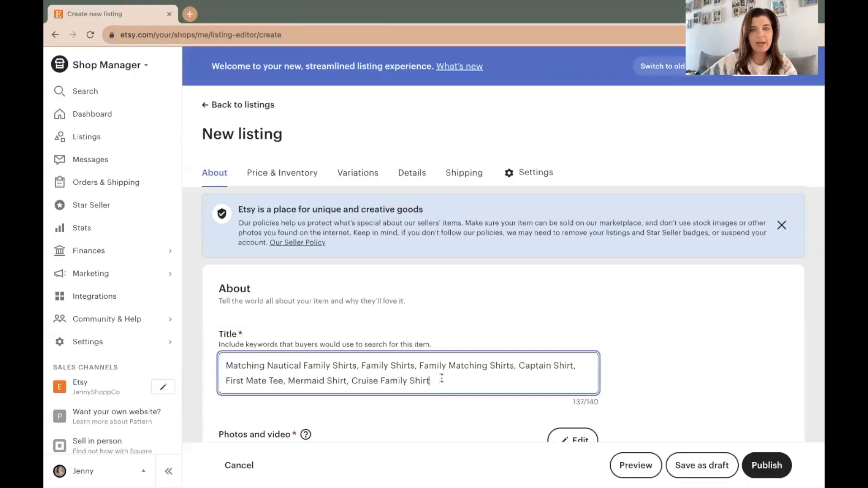
# Upload the nautical family shirt mockup as the listing's primary photo.
pyautogui.scroll(-4, 493, 420)
pyautogui.scroll(-2, 493, 422)
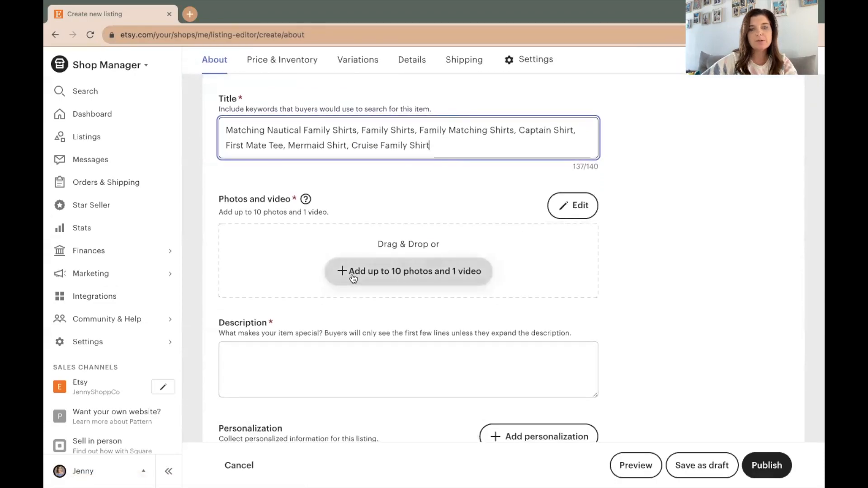
pyautogui.click(353, 277)
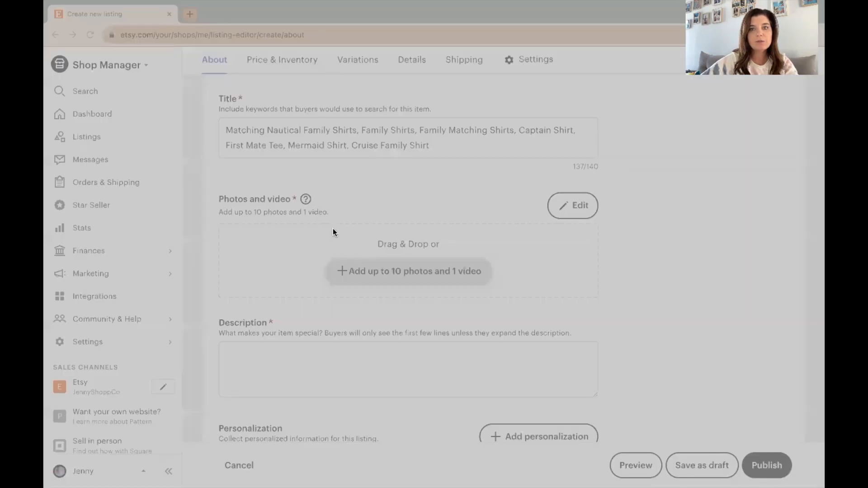
pyautogui.doubleClick(501, 202)
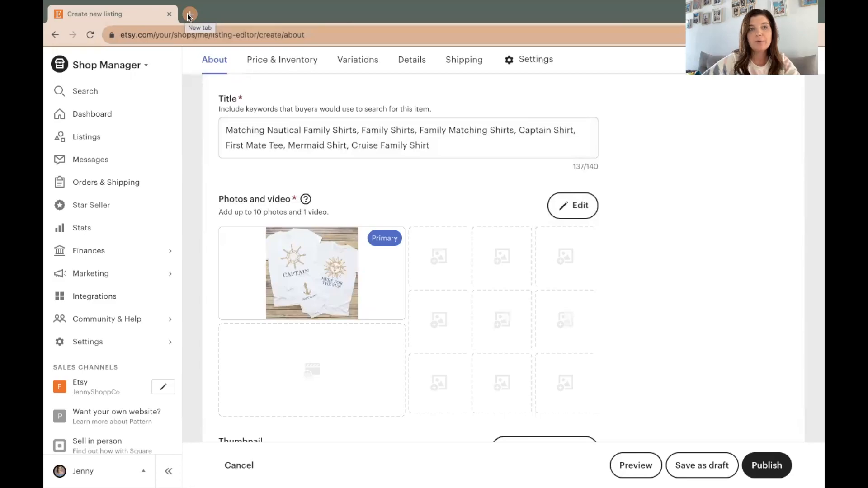
# Search Etsy in a new browser tab for "adult bella canvas size chart" and browse the size chart listings.
pyautogui.click(189, 15)
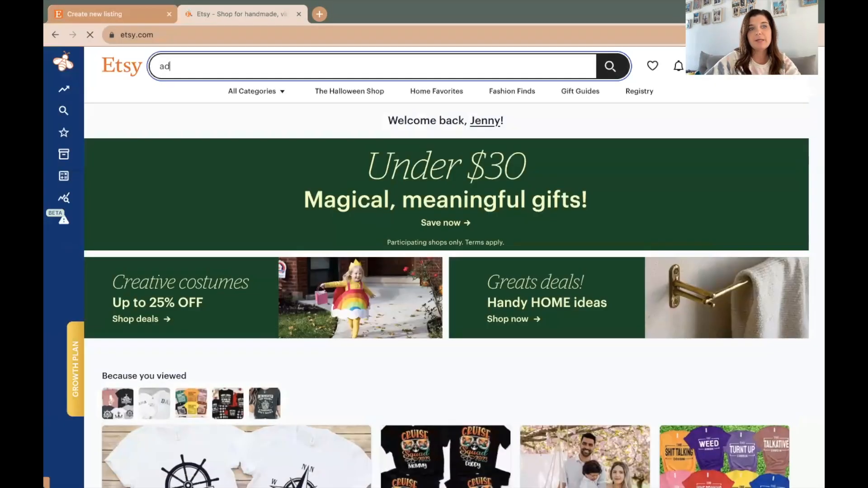
pyautogui.write('ult be')
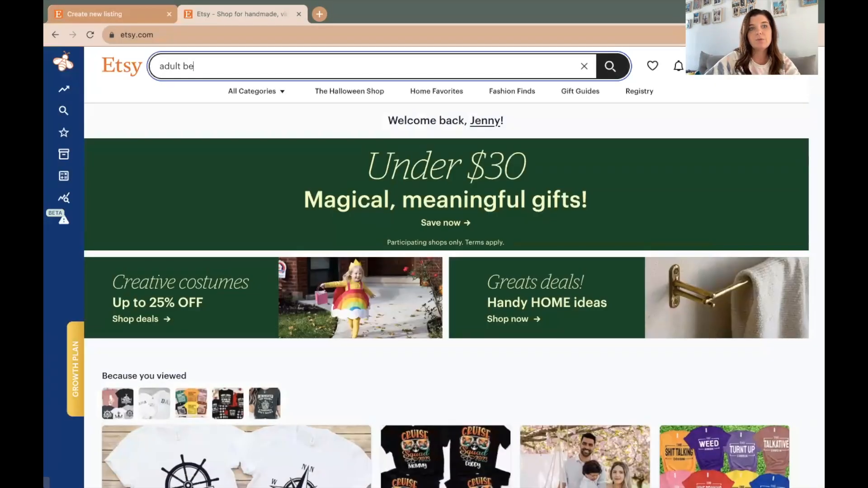
pyautogui.write('lla canvas size chart')
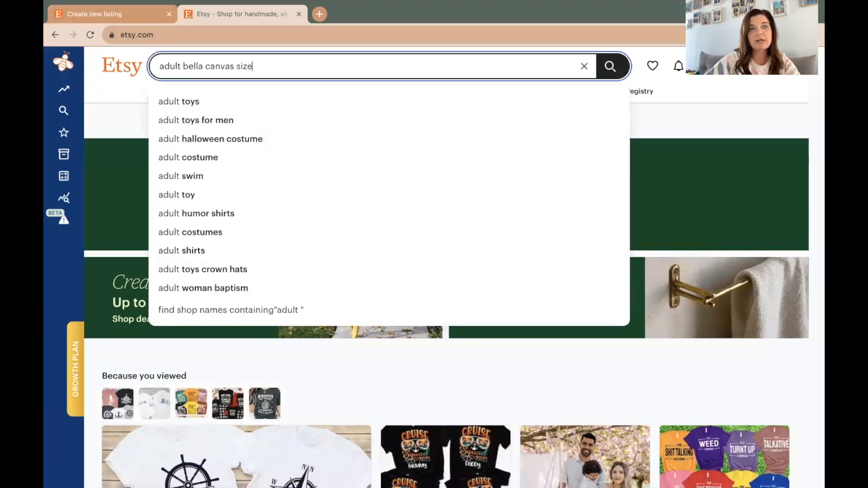
pyautogui.press('Return')
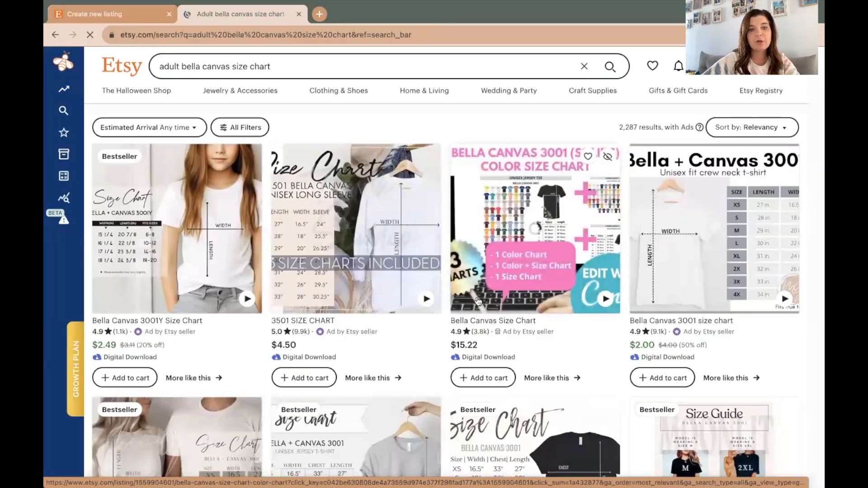
pyautogui.scroll(-1, 478, 302)
pyautogui.scroll(-6, 478, 302)
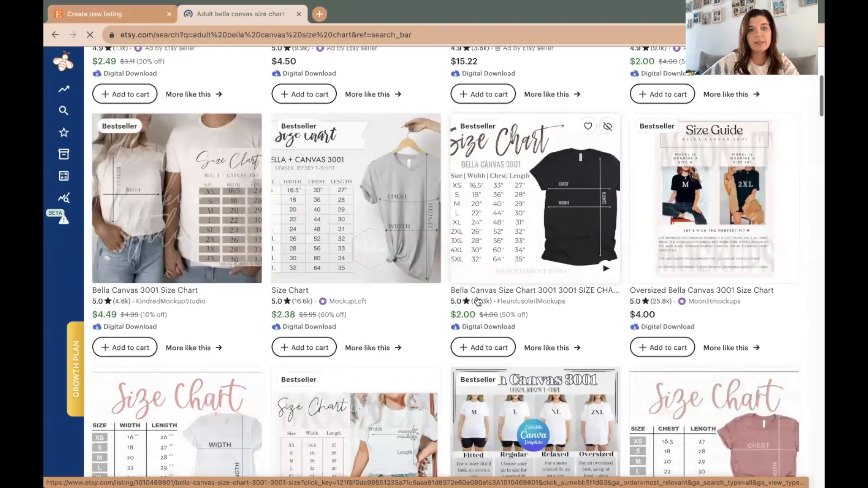
pyautogui.scroll(-2, 478, 302)
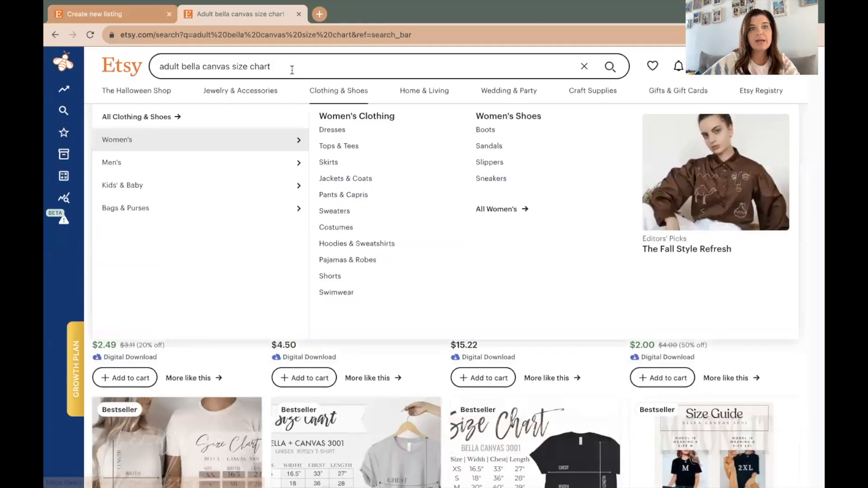
# Search Etsy for "baby rabbit skins 4424 size chart" and browse the baby bodysuit size chart listings.
pyautogui.click(292, 68)
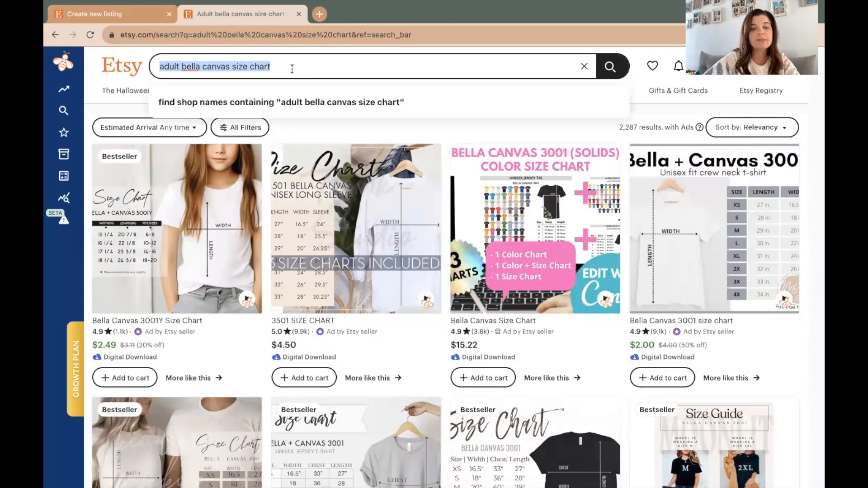
pyautogui.write('baby rabbit')
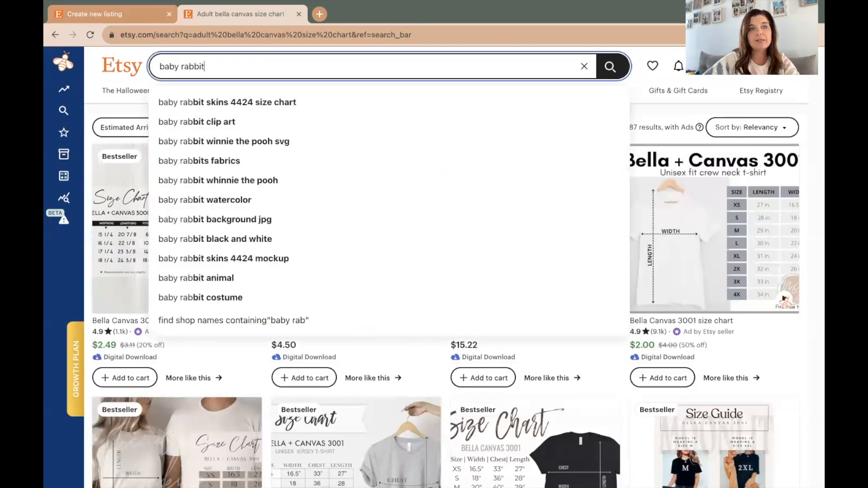
pyautogui.write(' skins ')
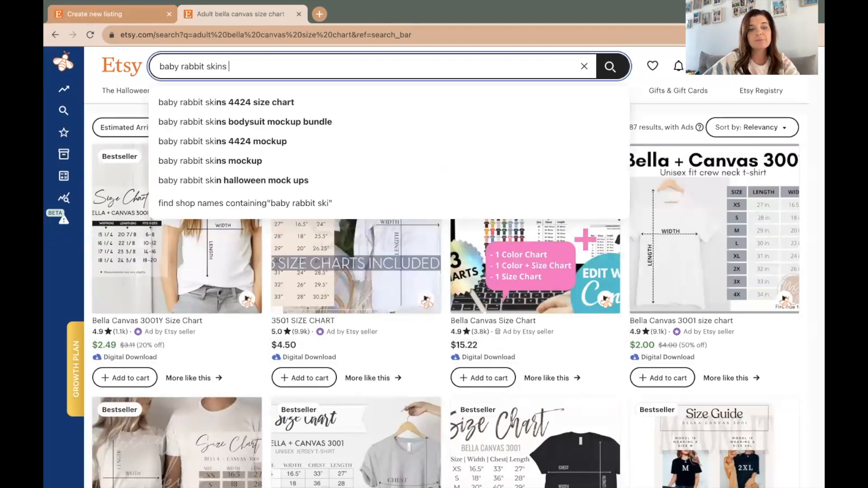
pyautogui.write('4424 si')
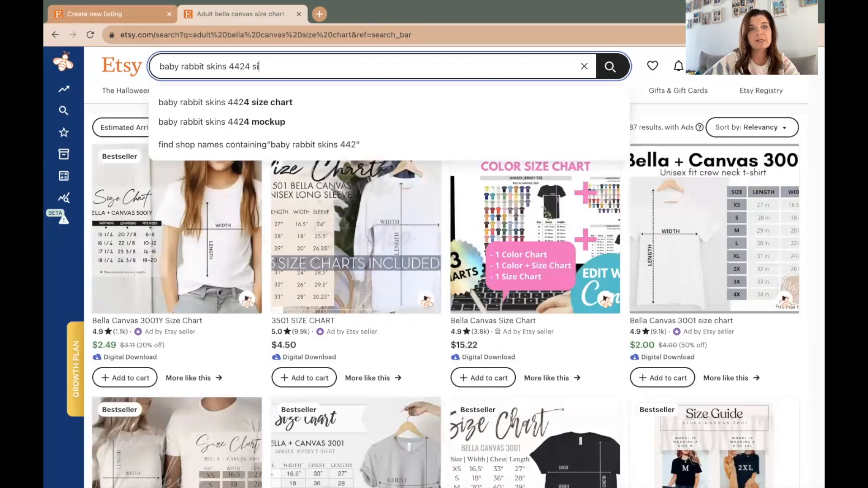
pyautogui.write('ze chart')
pyautogui.press('Return')
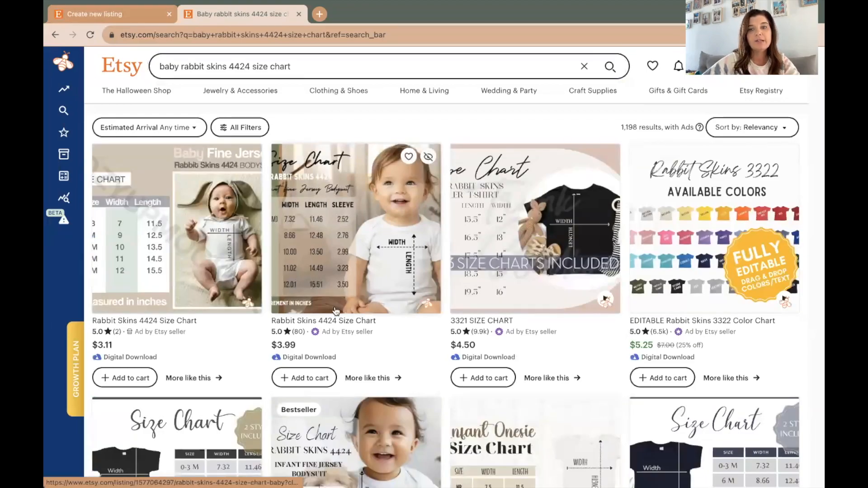
pyautogui.scroll(-4, 286, 170)
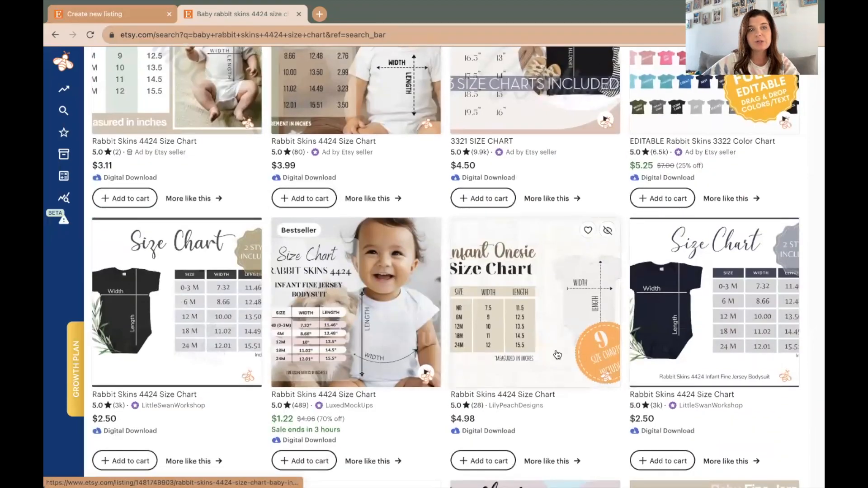
pyautogui.scroll(4, 593, 347)
# Return to the new listing and zoom its thumbnail in slightly on the three shirt designs.
pyautogui.click(118, 21)
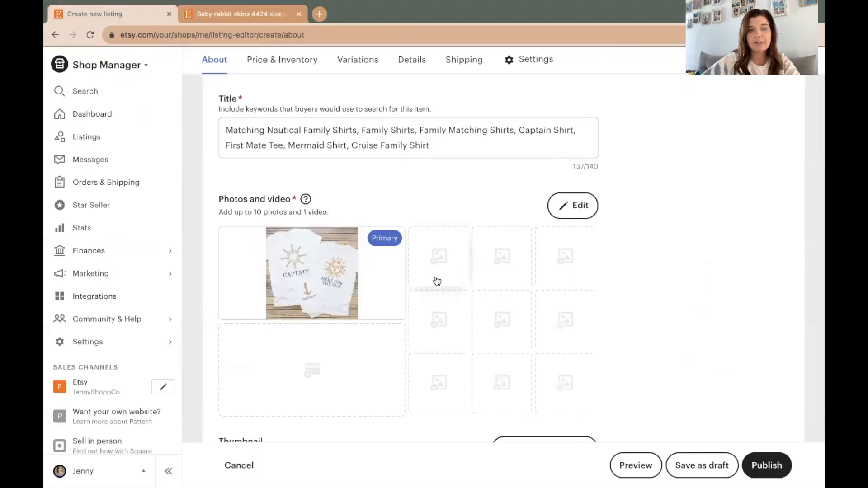
pyautogui.moveTo(396, 305)
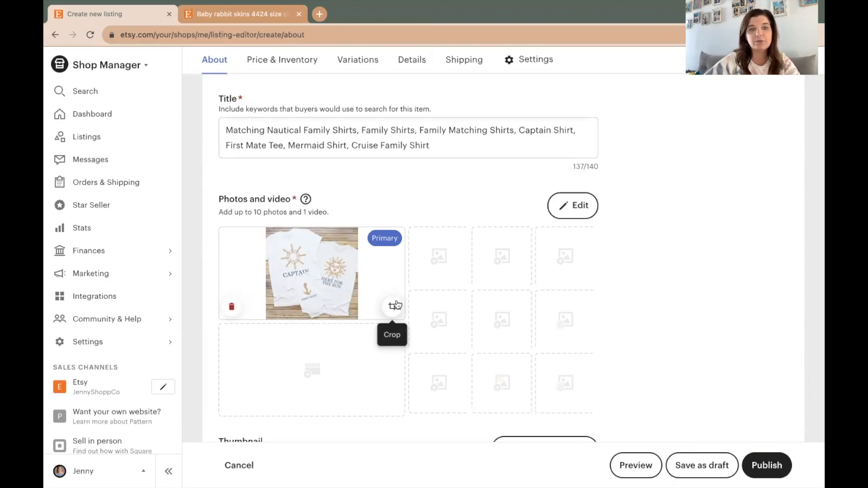
pyautogui.scroll(-4, 529, 276)
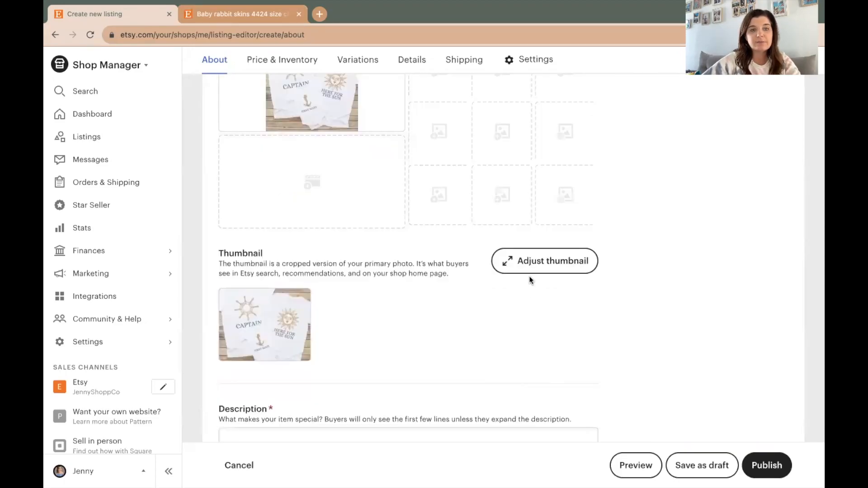
pyautogui.click(536, 261)
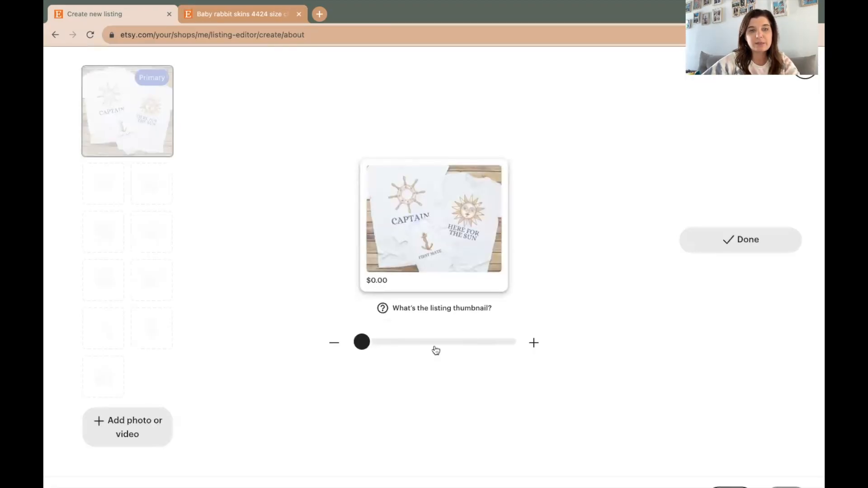
pyautogui.moveTo(367, 343); pyautogui.dragTo(376, 346)
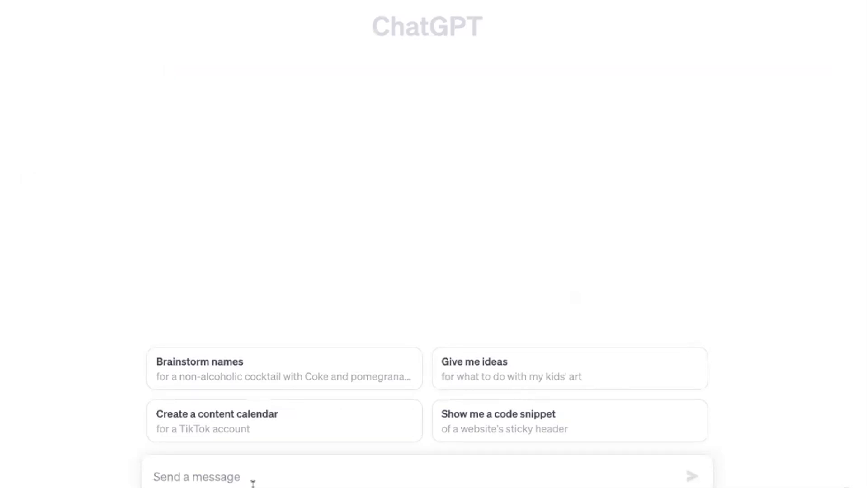
# Ask ChatGPT for 2 sentences describing nautical family matching shirts for mom, dad and baby: captain, first mate, and here for the sun.
pyautogui.write('I need 2')
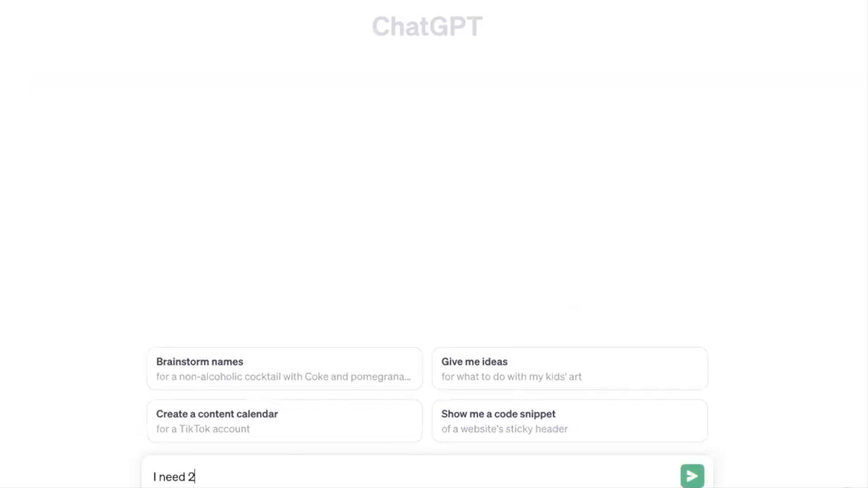
pyautogui.write(' sentences about my pro')
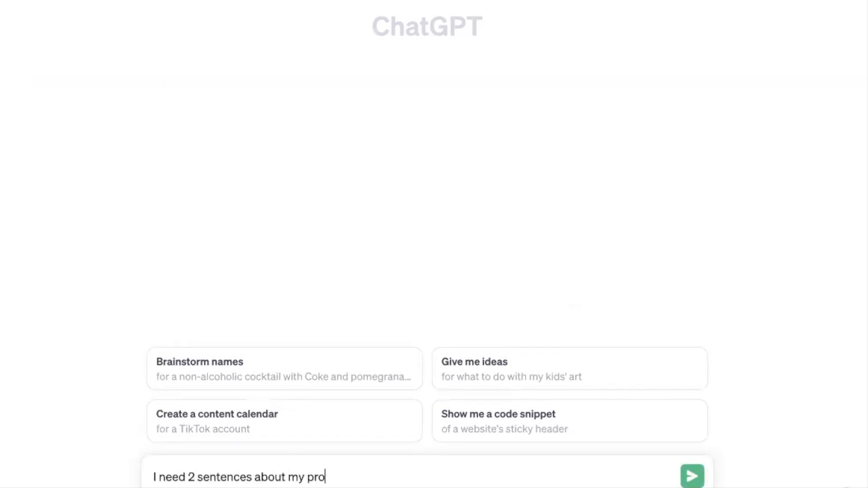
pyautogui.write('duct. It is fa')
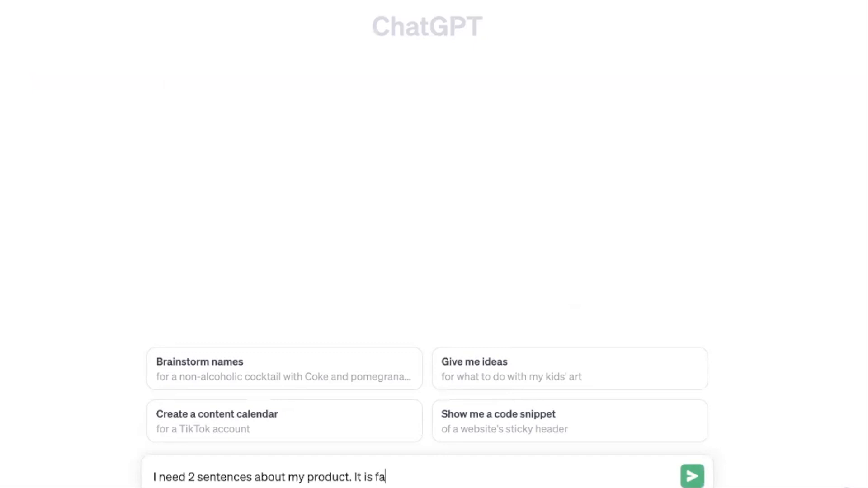
pyautogui.write('mily matching shir')
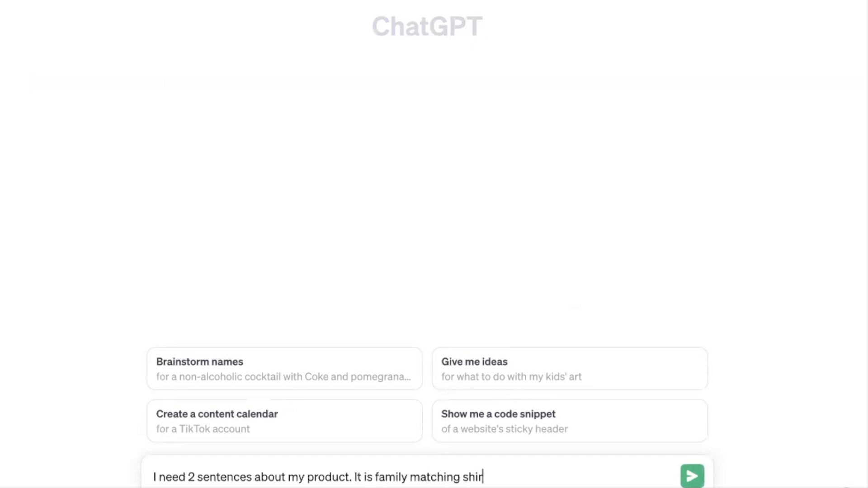
pyautogui.write('ts - mom, dad an')
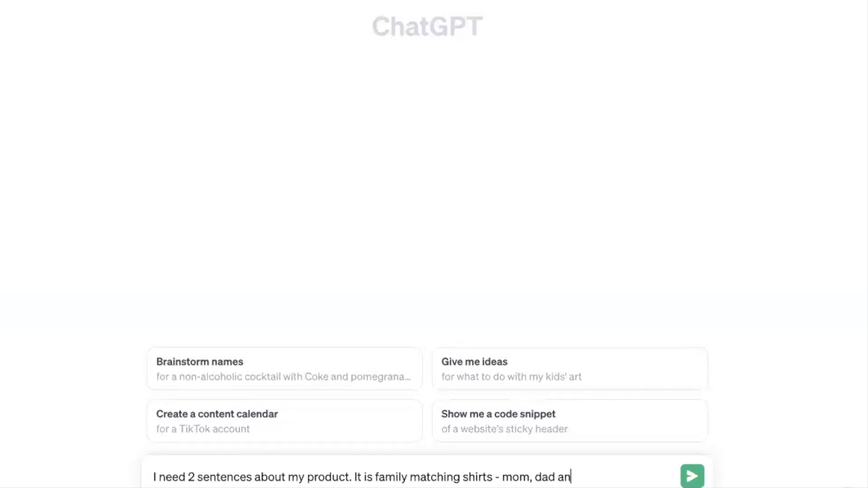
pyautogui.write('d baby - nautial')
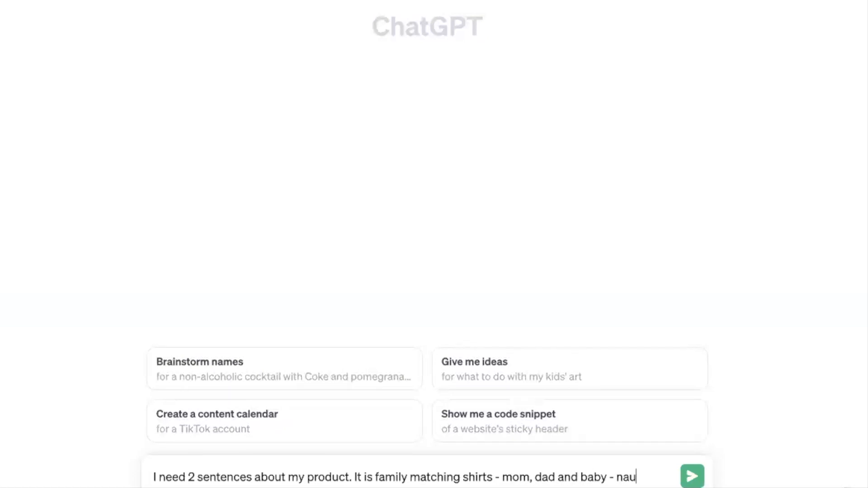
pyautogui.press('BackSpace')
pyautogui.press('BackSpace')
pyautogui.press('BackSpace')
pyautogui.write('cal theme - ')
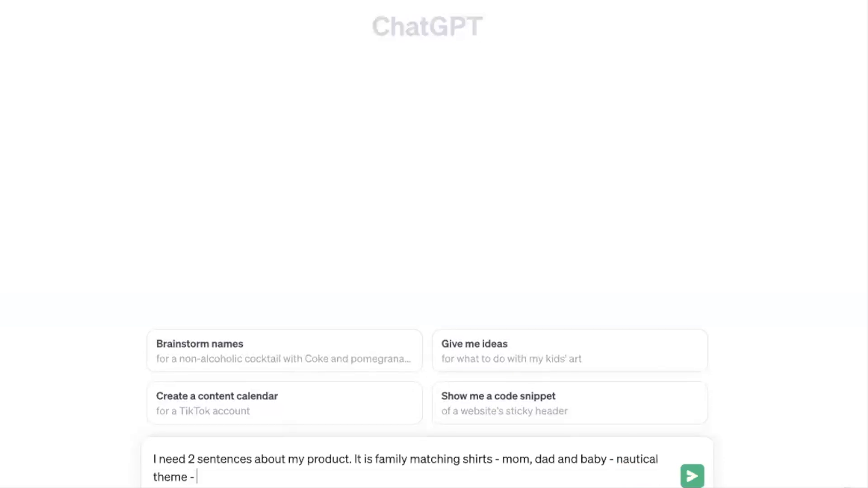
pyautogui.write('captian')
pyautogui.press('BackSpace')
pyautogui.press('BackSpace')
pyautogui.press('BackSpace')
pyautogui.write('ain, first mate, and here for the sun. please write me sentences describing this product')
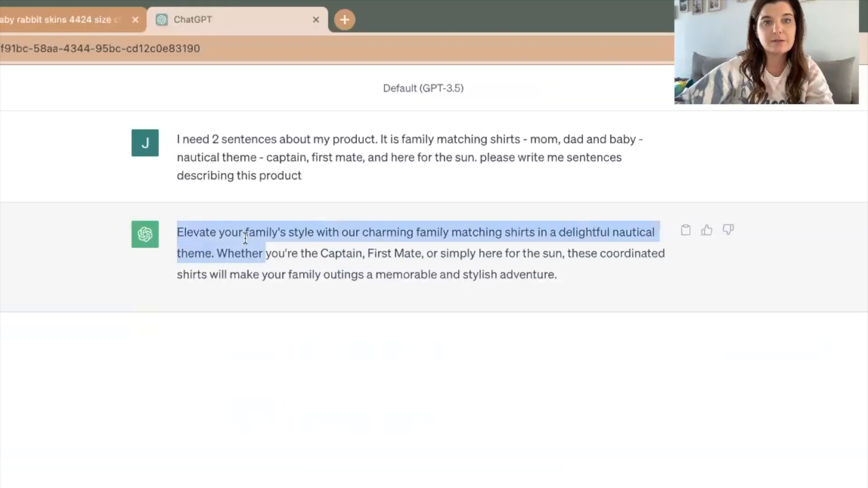
# Copy the generated two-sentence product text into the Description of the new Etsy listing.
pyautogui.moveTo(246, 238); pyautogui.dragTo(532, 281)
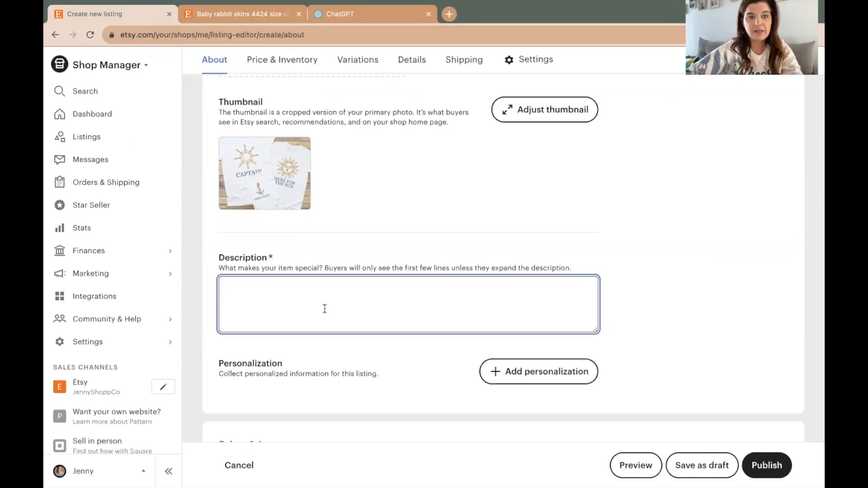
pyautogui.write("Elevate your family's style with our charming family matching shirts in a delightful nautical theme. Whether you're the Captain, First Mate, or simply here for the sun, these coordinated shirts will make your family outings a memorable and stylish adven")
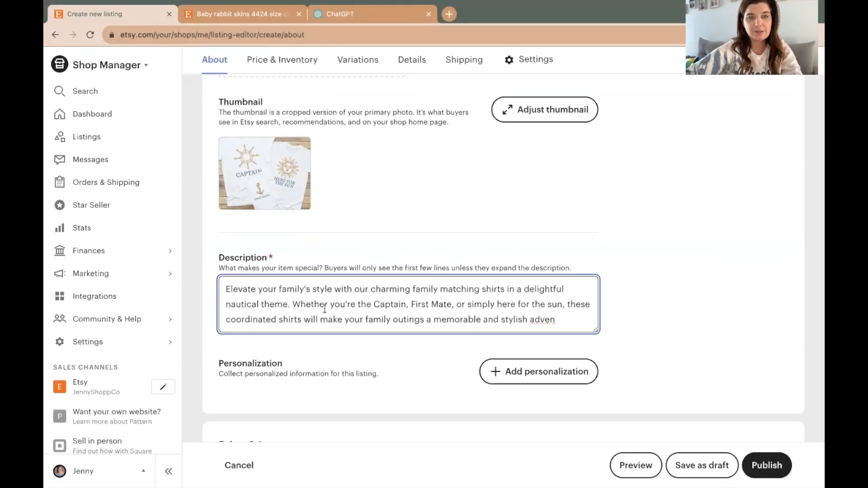
pyautogui.write('ture.')
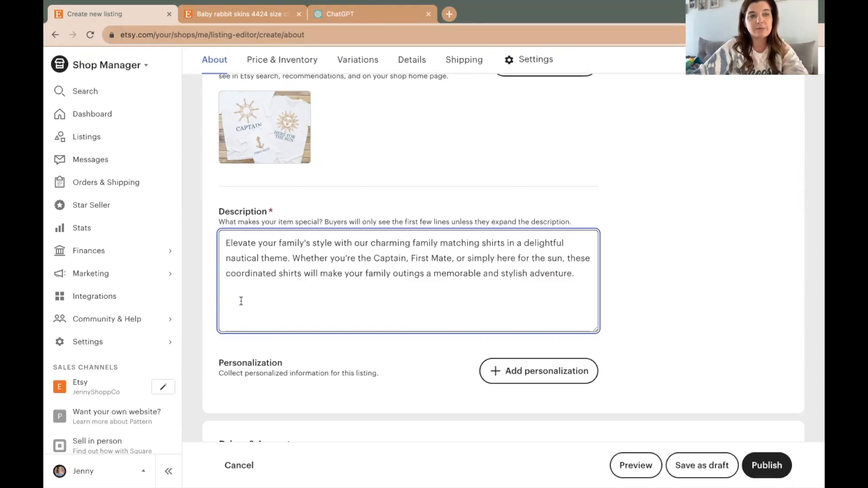
# Add the lines "* Adult Shirts: Bella Canvas 3001" and "*Baby Bodysuit: Rabbit Skins 4424" below the description text.
pyautogui.write('* Adult ')
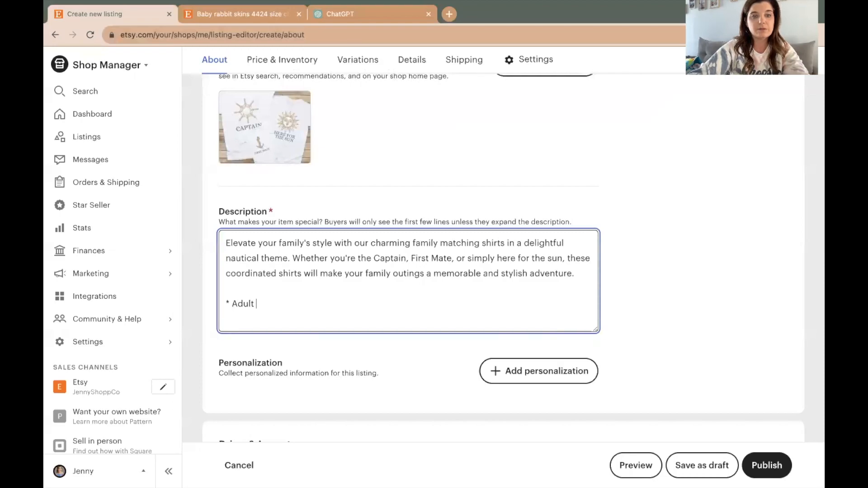
pyautogui.write('Shirts: Bella Canvas 3001')
pyautogui.press('Return')
pyautogui.write('*Babyy  Bodysuit: Rabbit')
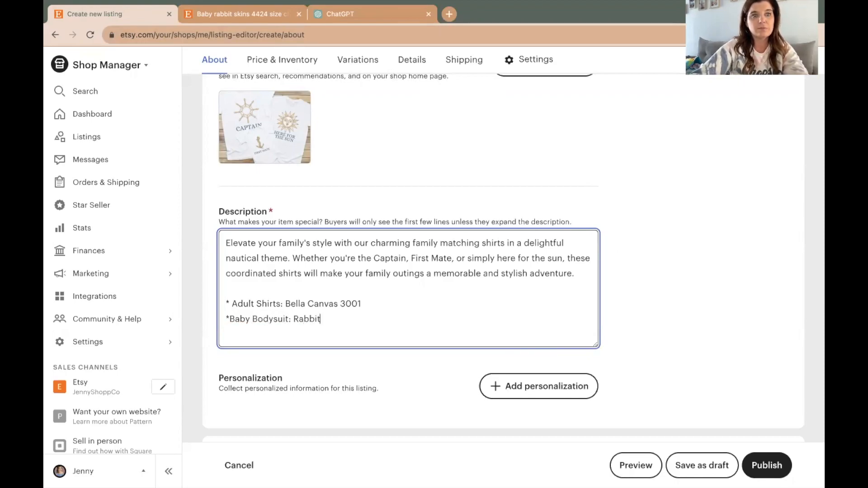
pyautogui.write(' Skins 4424')
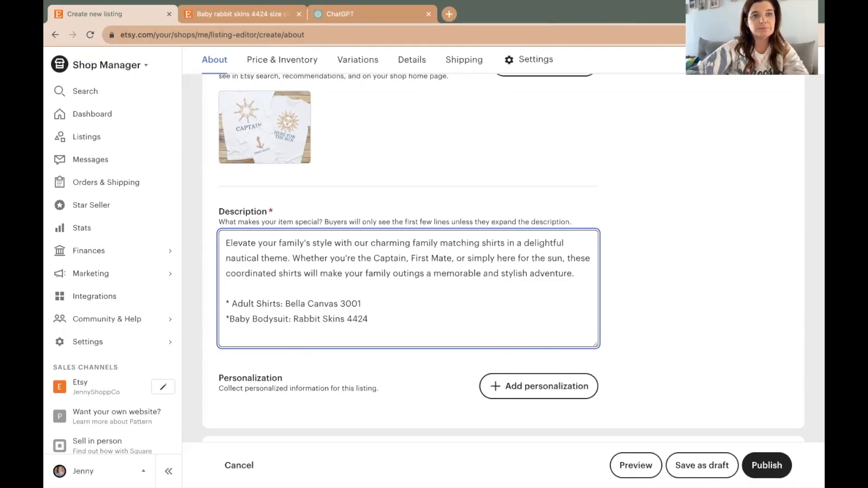
# Paste the longer generated text covering gift idea, customization, sizes, unisex design and easy care into the listing description.
pyautogui.press('super+a')
pyautogui.press('super+v')
pyautogui.scroll(-3, 339, 322)
pyautogui.scroll(-5, 339, 322)
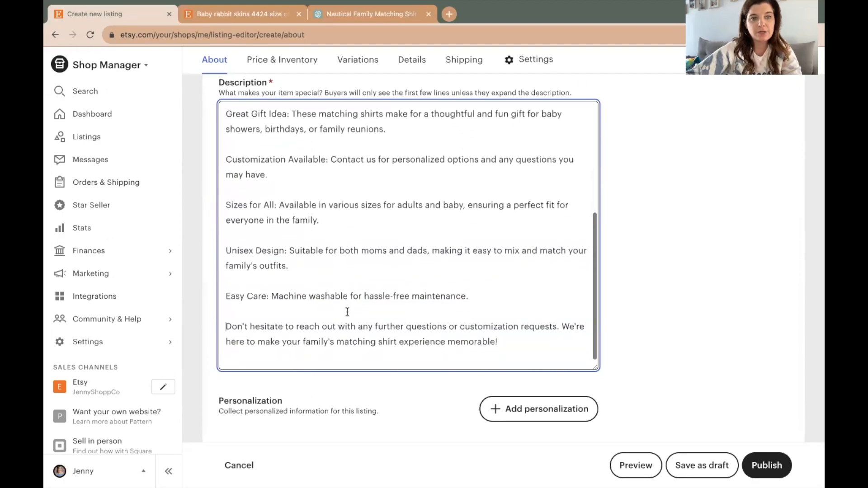
# Set the listing category to T-shirts under Gender-Neutral Adult Clothing, Tops & Tees, by searching for "tshirt".
pyautogui.scroll(-10, 348, 312)
pyautogui.click(569, 354)
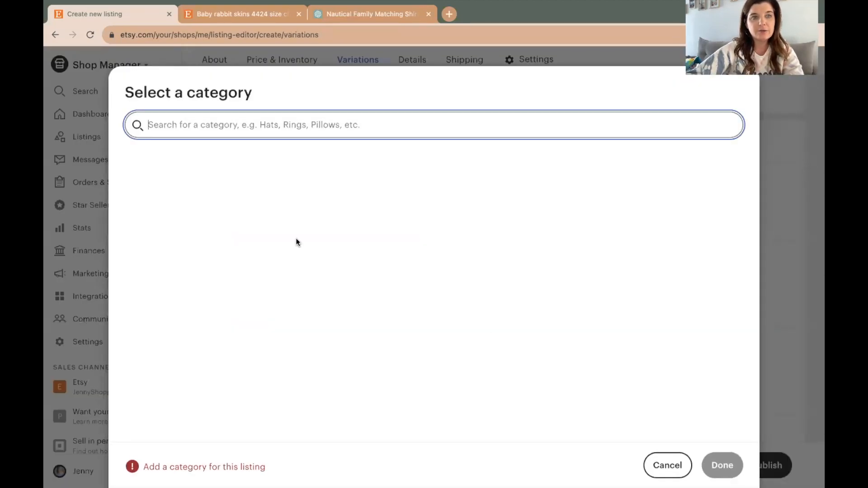
pyautogui.write('tshirt')
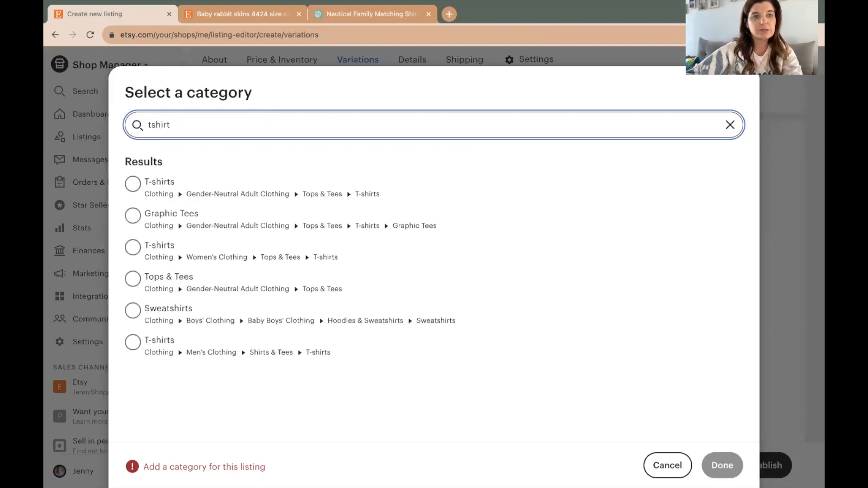
pyautogui.click(133, 184)
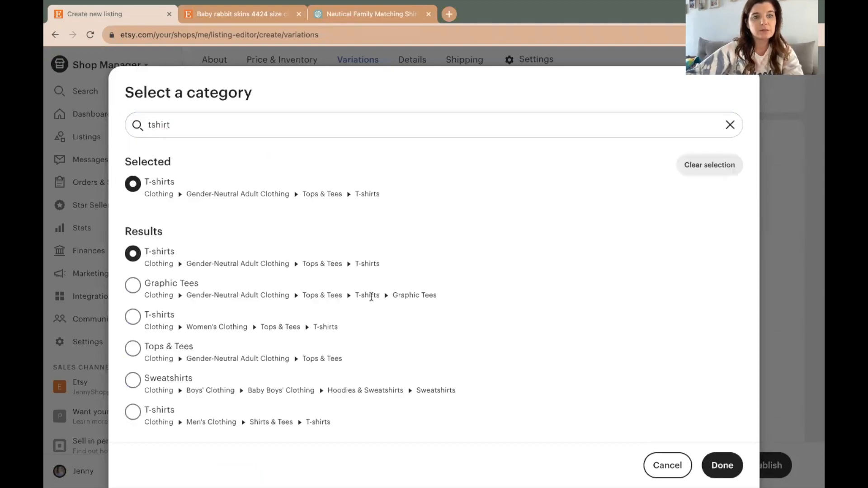
pyautogui.click(722, 465)
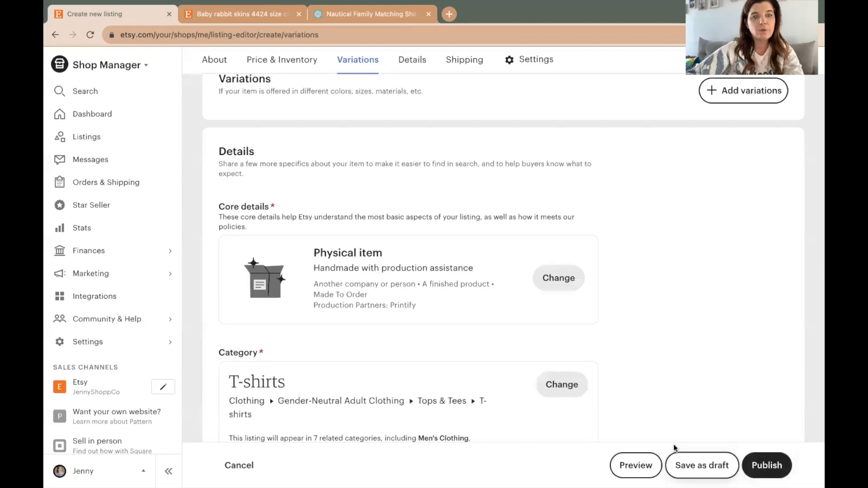
# Create a custom variation for the listing and name it Size.
pyautogui.scroll(2, 519, 370)
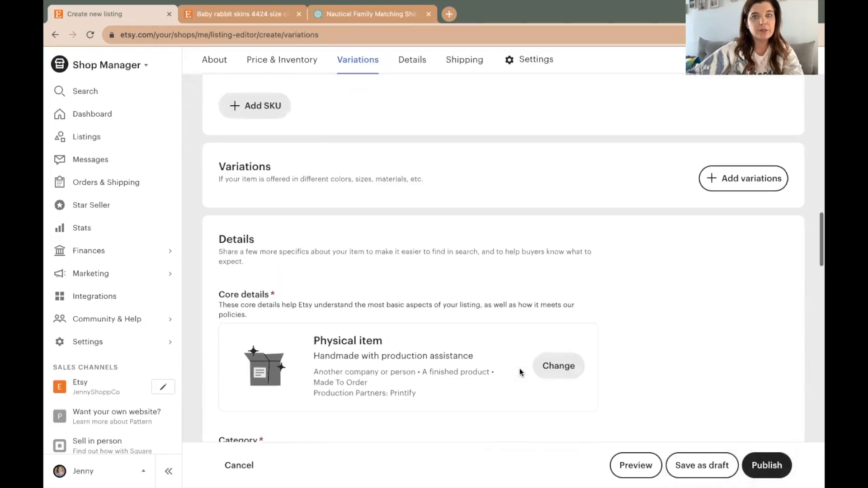
pyautogui.scroll(1, 520, 368)
pyautogui.click(732, 212)
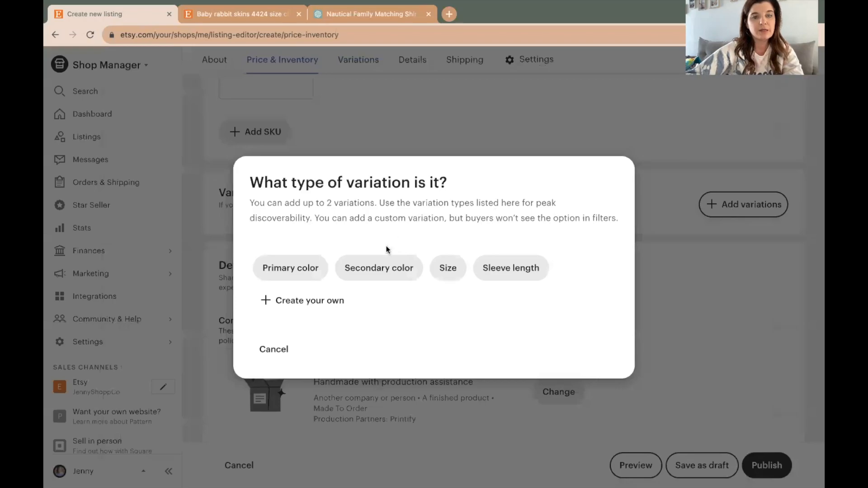
pyautogui.click(303, 306)
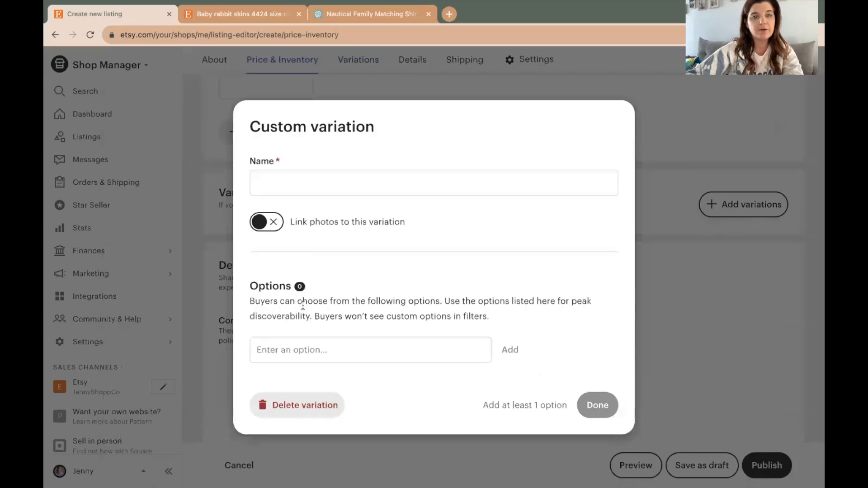
pyautogui.click(314, 191)
pyautogui.write('Size')
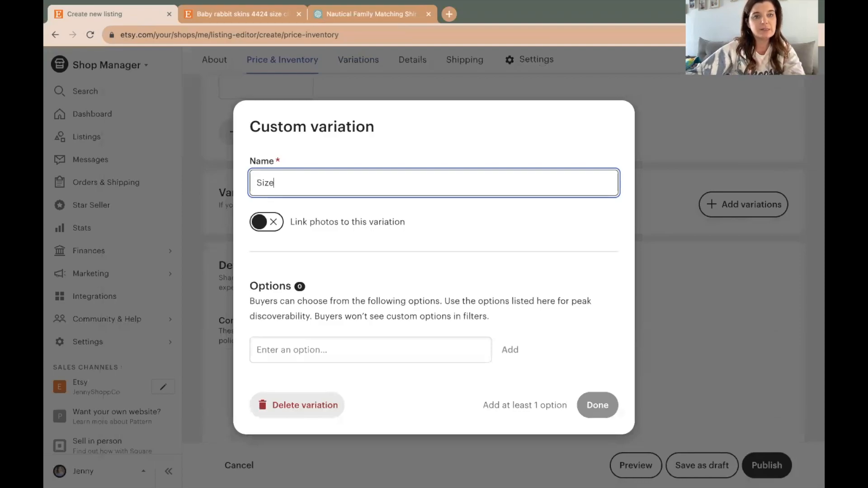
# Add 0-3M, 6M, 12M, 18m and 24M Bodysuit and Adult S, M, L, XL, 2X and 3X as options and save the Size variation.
pyautogui.click(379, 349)
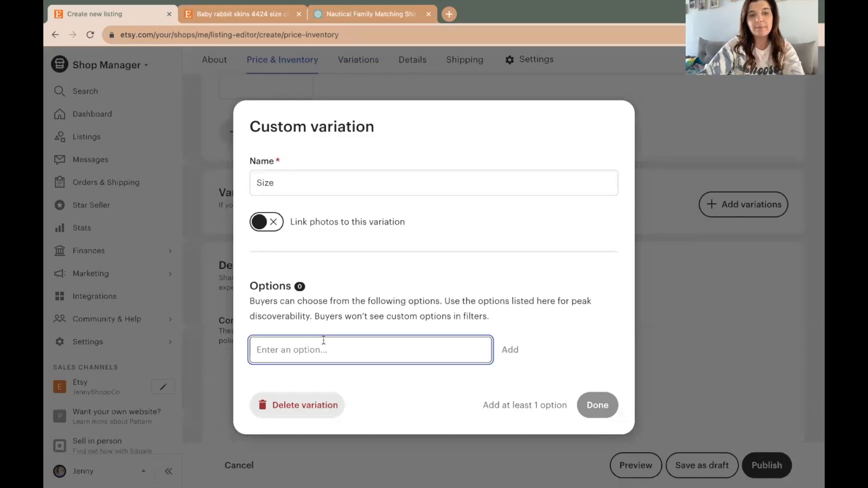
pyautogui.write('0-')
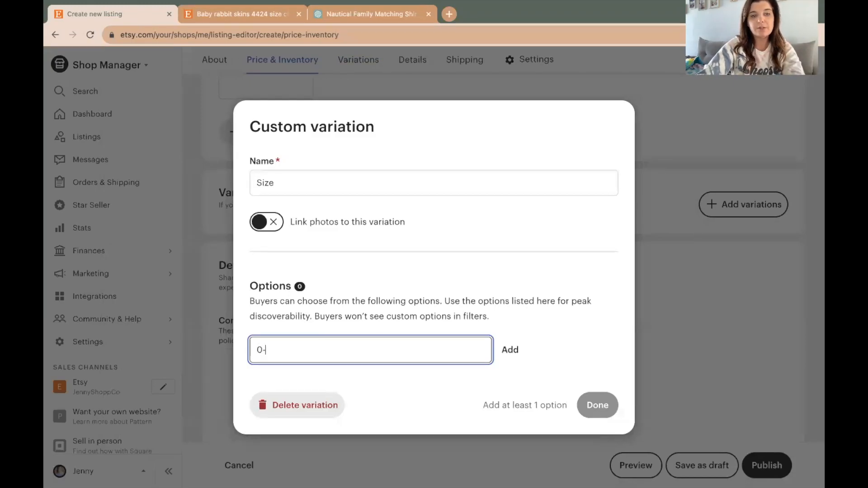
pyautogui.write('3M Bodysuit')
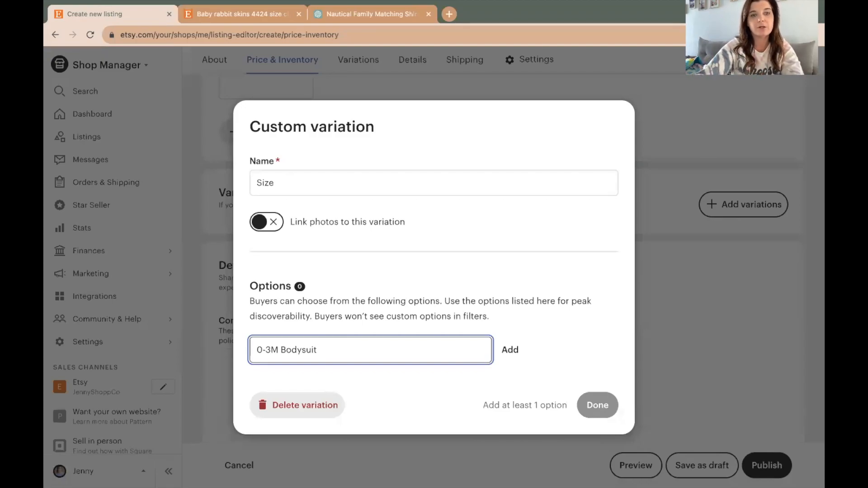
pyautogui.press('Return')
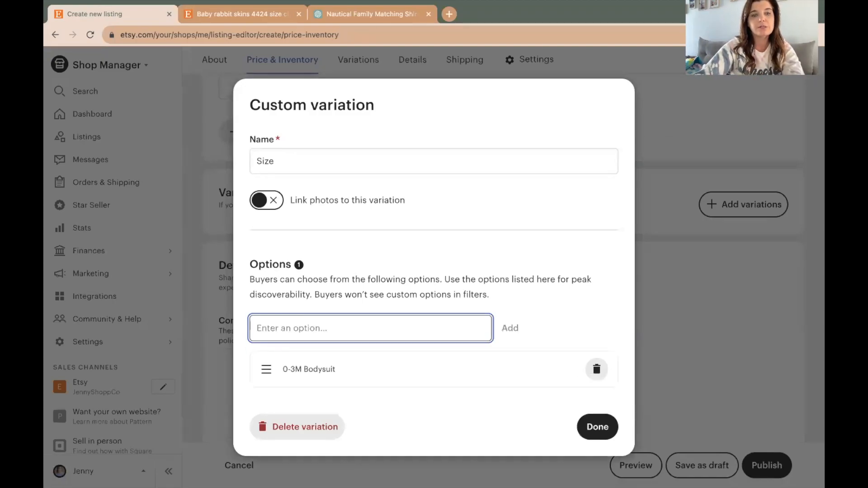
pyautogui.write('6')
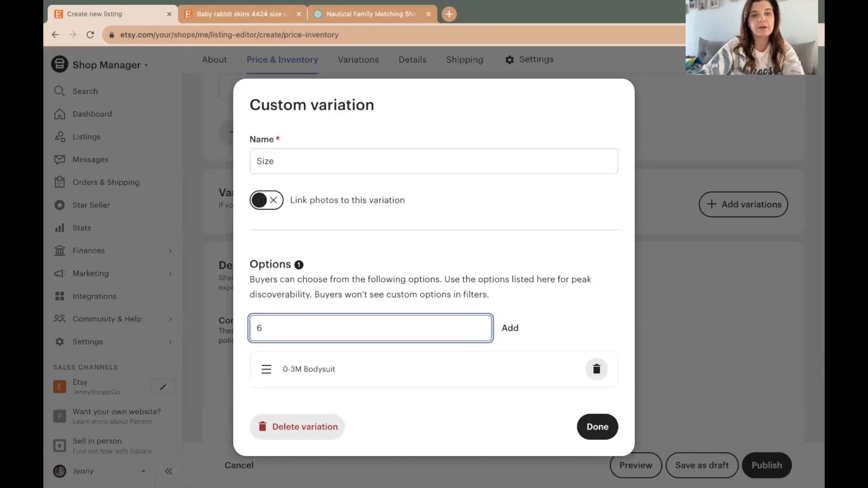
pyautogui.write('M Bodysuit')
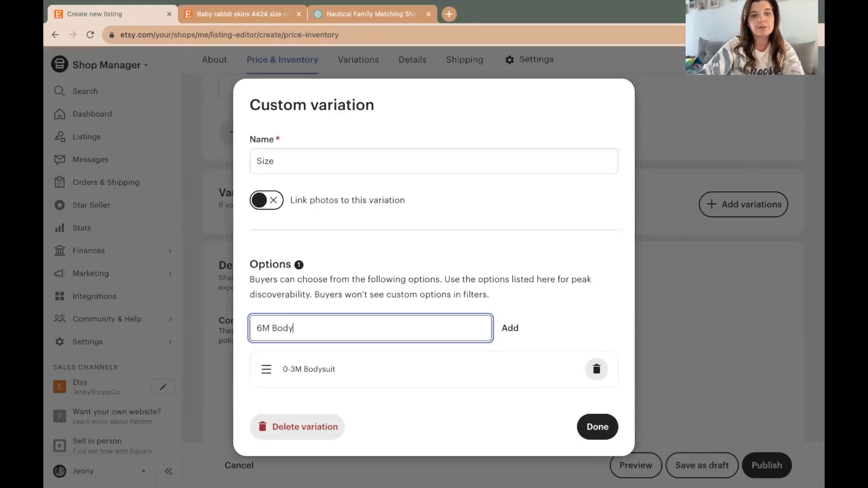
pyautogui.press('Return')
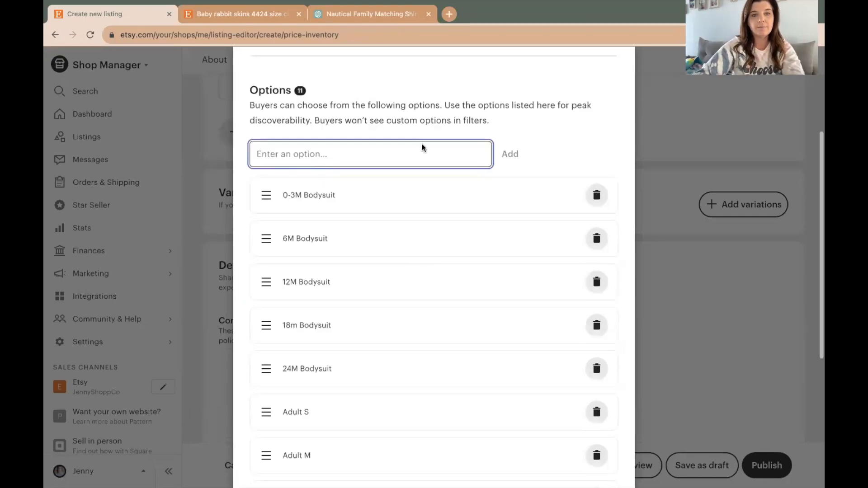
pyautogui.scroll(-5, 423, 145)
pyautogui.scroll(-2, 401, 270)
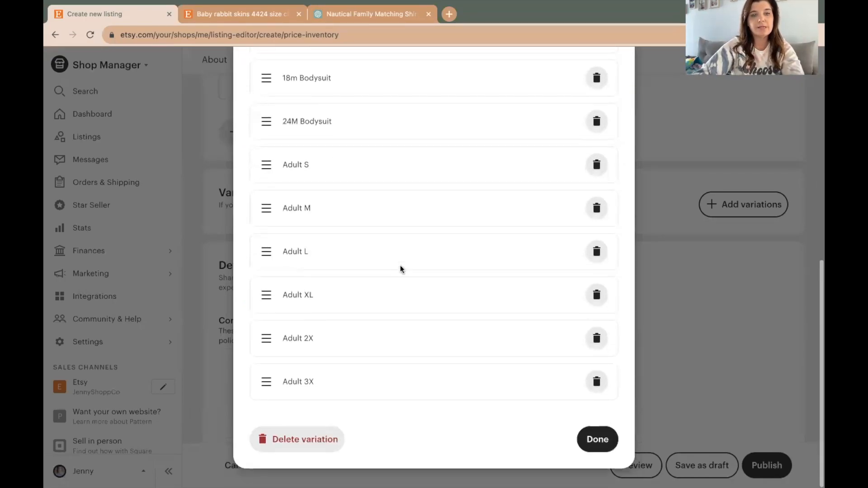
pyautogui.click(603, 443)
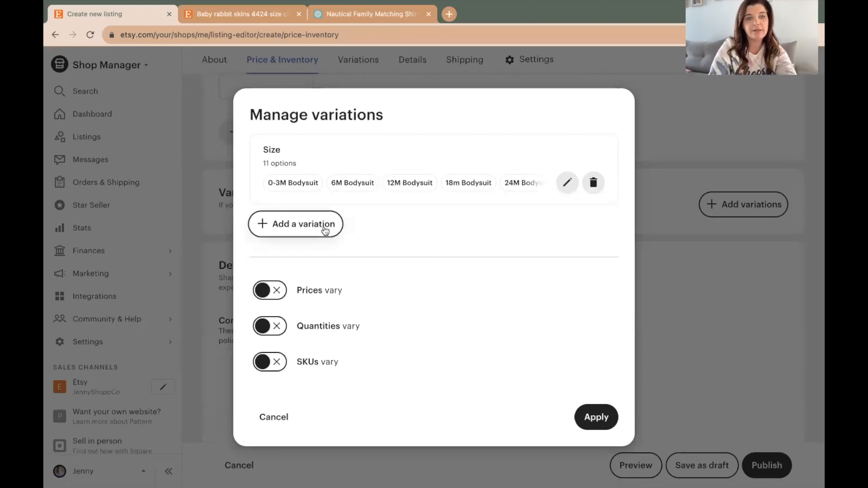
# Start a second custom variation for the listing and name it Design.
pyautogui.click(324, 230)
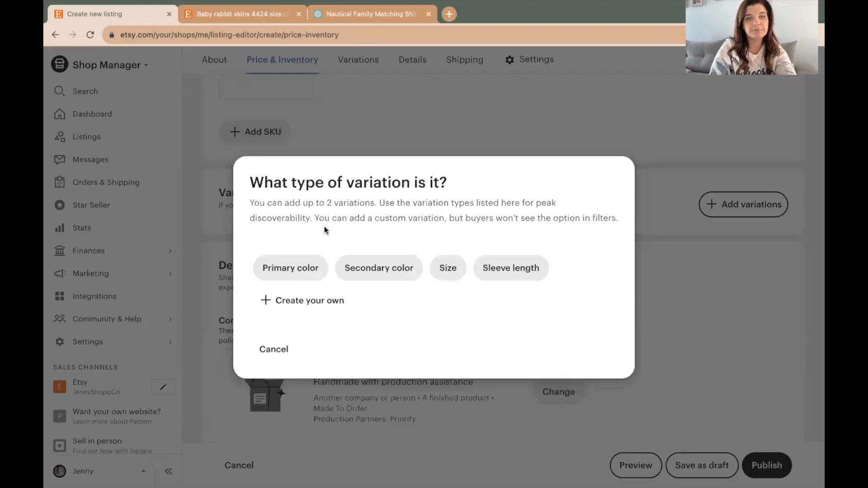
pyautogui.click(297, 303)
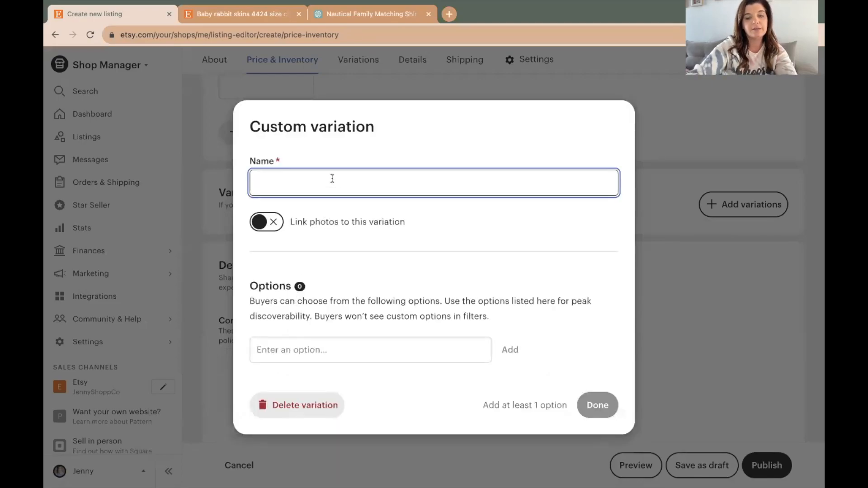
pyautogui.write('Design')
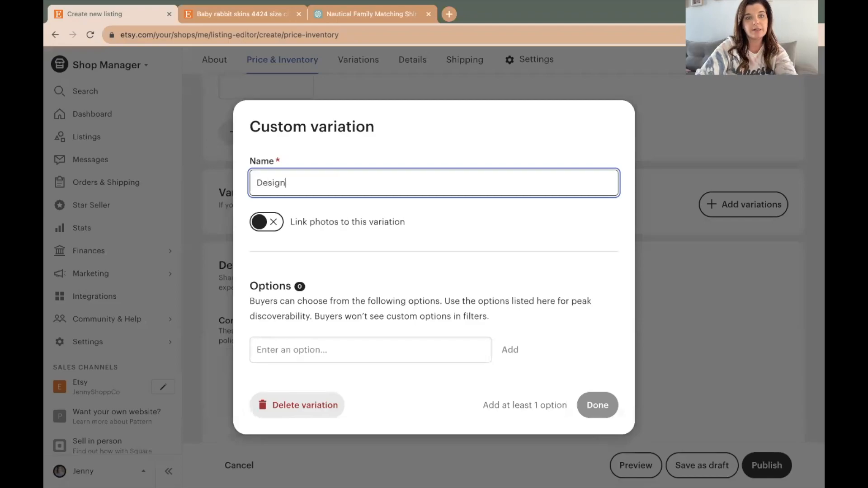
# Add CAPTAIN, FIRST MATE and HERE FOR THE SUN as options and save the Design variation.
pyautogui.click(374, 357)
pyautogui.write('CAPTAIN')
pyautogui.press('Return')
pyautogui.write('FIRST MATE')
pyautogui.press('Return')
pyautogui.write('HERE FOR THE SUN')
pyautogui.press('Return')
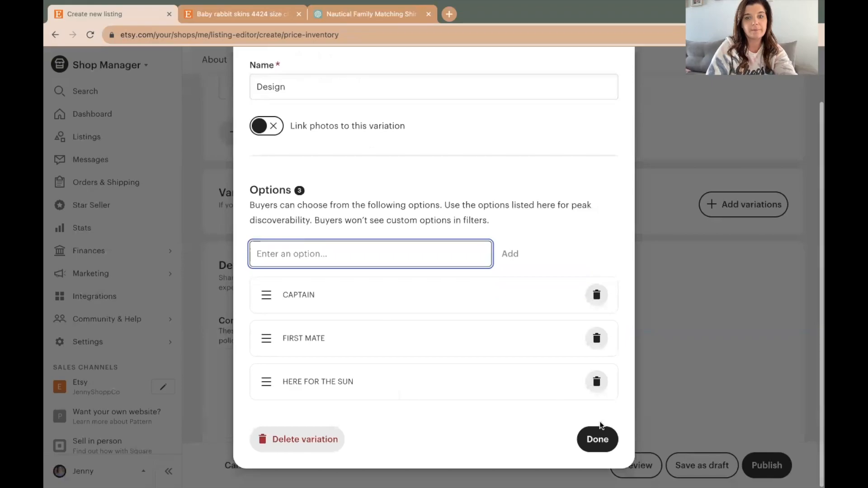
pyautogui.click(599, 437)
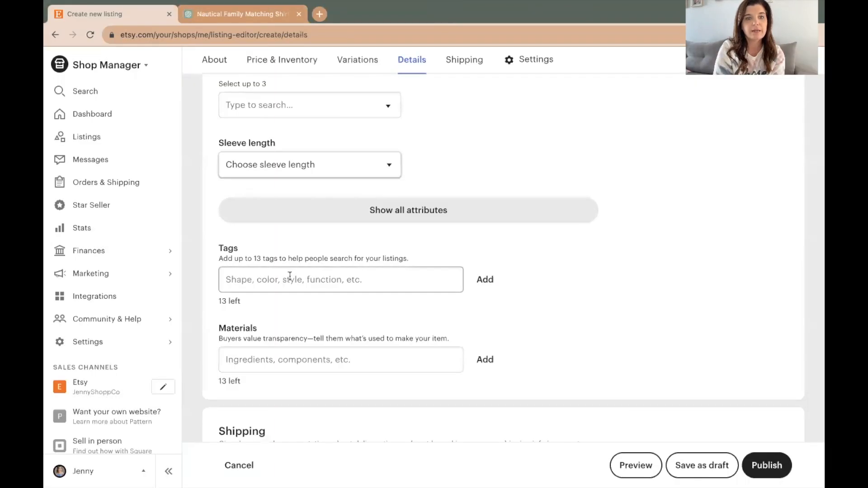
# Paste the copied set of listing tags, from captain family shirt, captain first mate and cruise shirts through to sailing family.
pyautogui.click(290, 278)
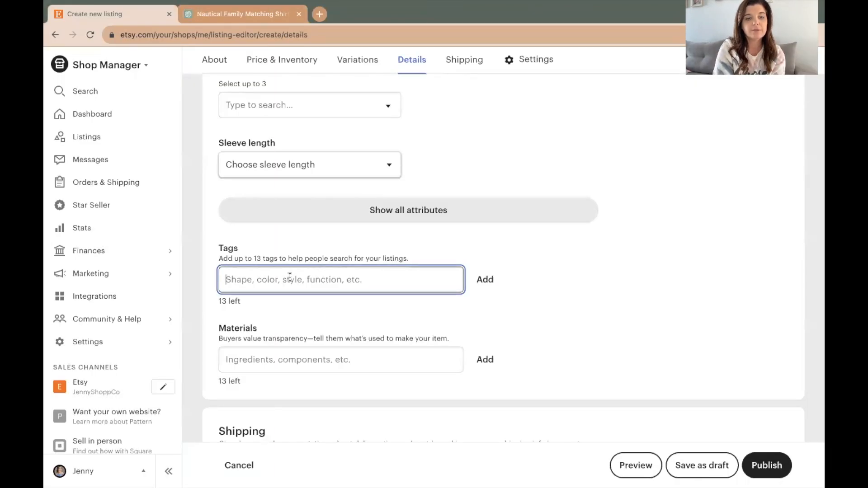
pyautogui.hotkey('ctrl', 'v')
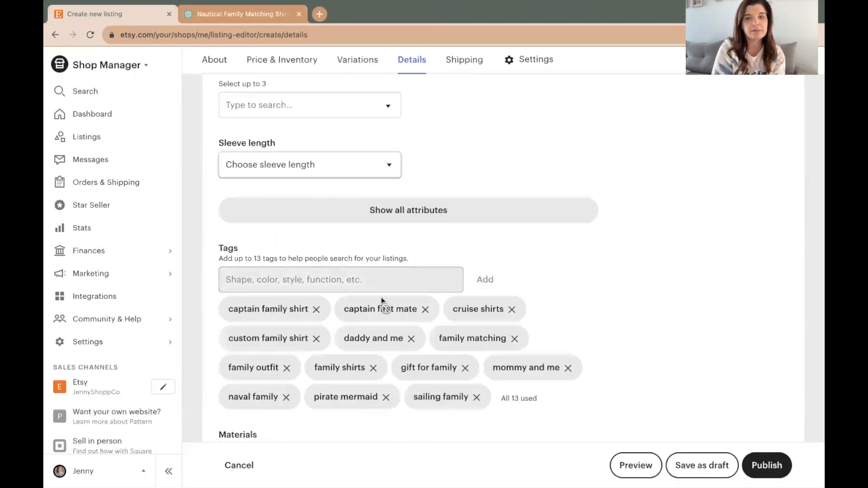
# Create a new shop section titled Family Matching for the listing and save it.
pyautogui.scroll(-10, 381, 298)
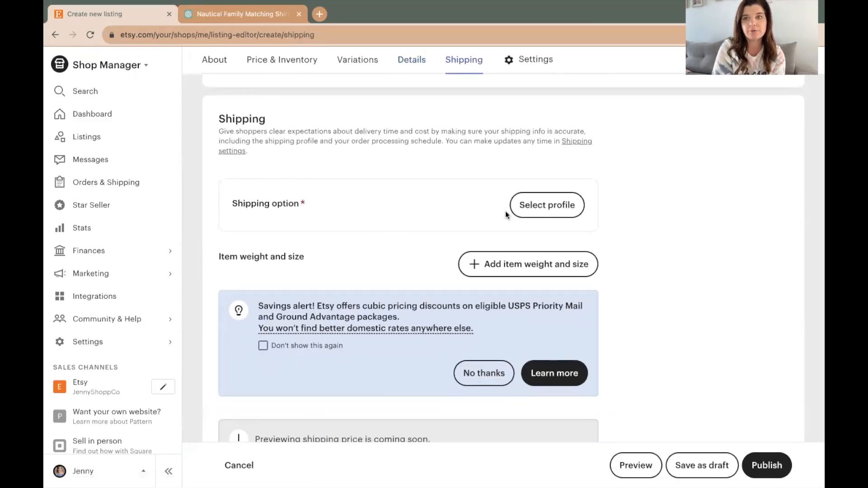
pyautogui.scroll(-10, 550, 306)
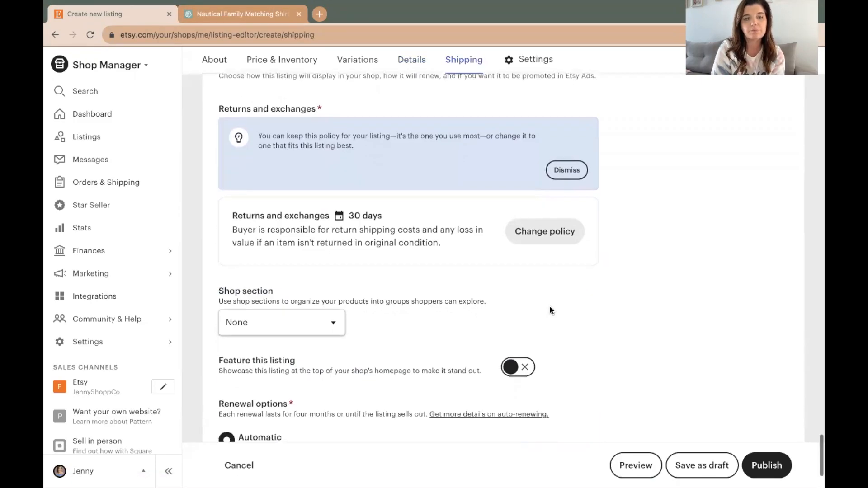
pyautogui.click(331, 324)
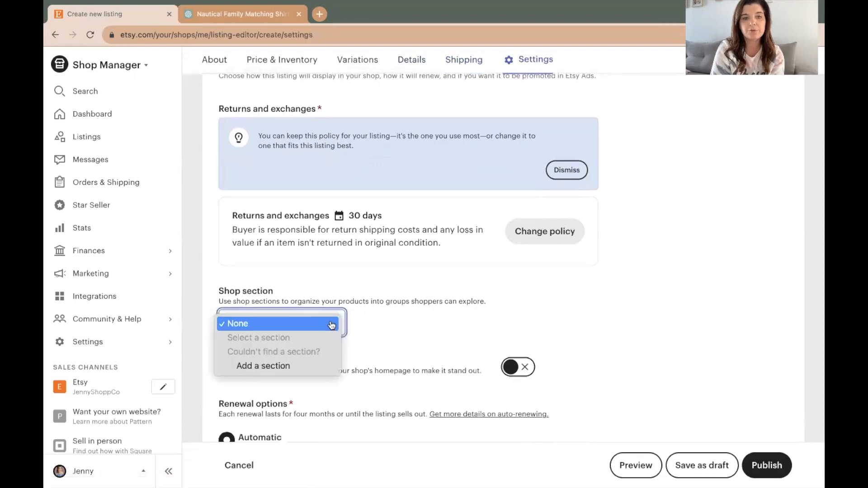
pyautogui.click(299, 366)
pyautogui.click(396, 277)
pyautogui.write('Family Matching')
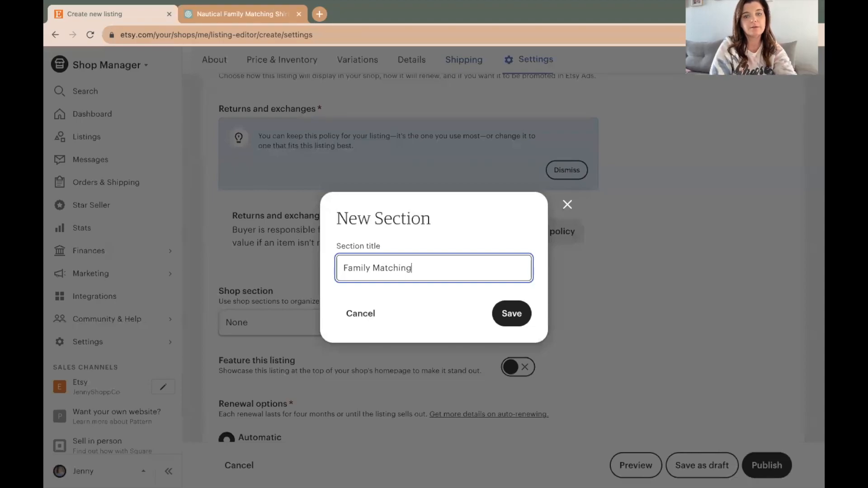
pyautogui.click(512, 313)
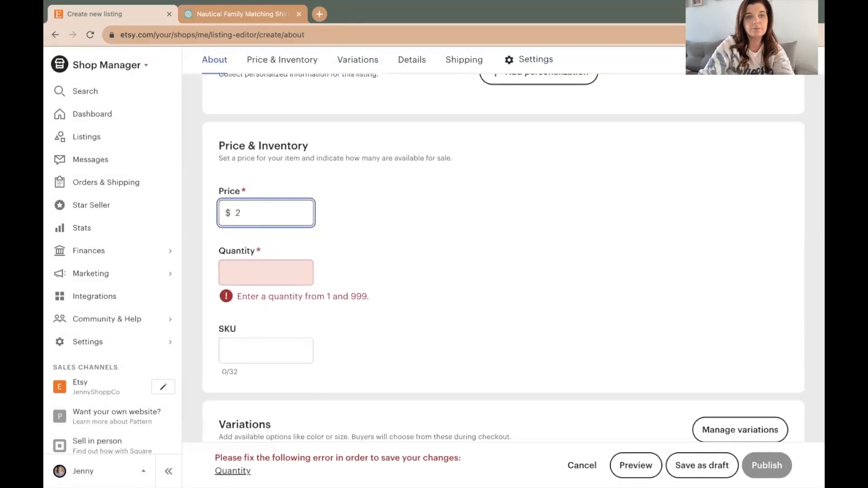
# Set the listing price to $30.99 and the quantity to 999.
pyautogui.press('BackSpace')
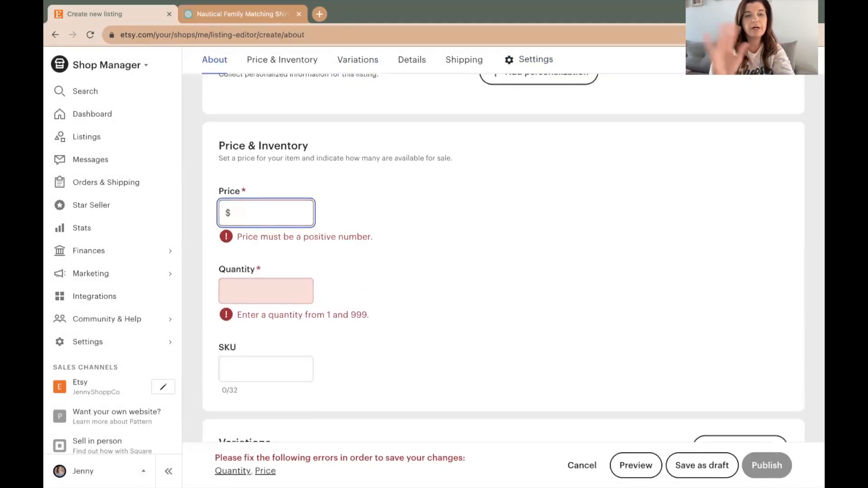
pyautogui.write('30.99')
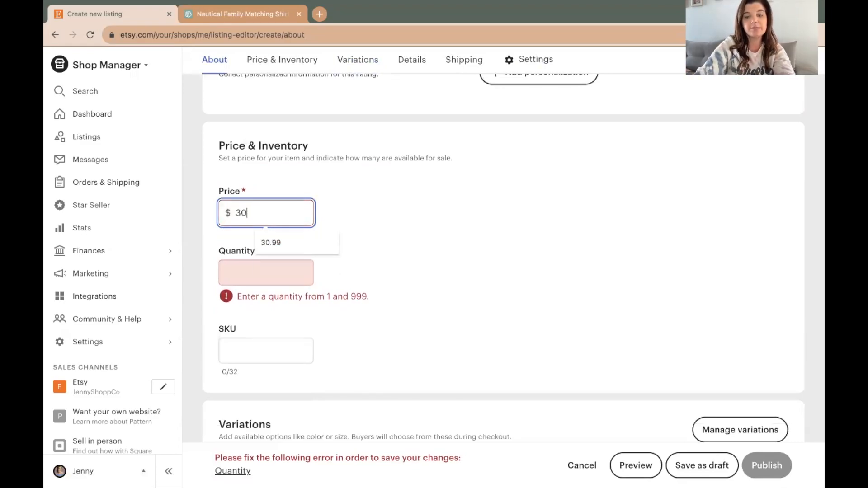
pyautogui.click(266, 272)
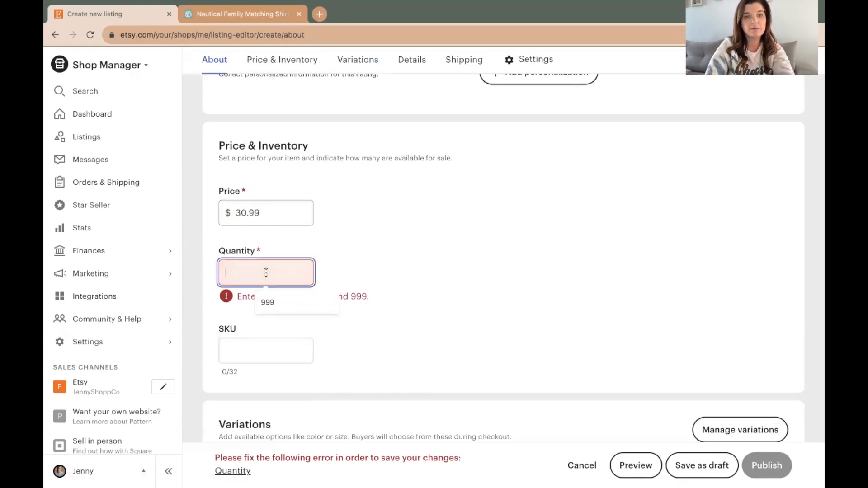
pyautogui.write('999')
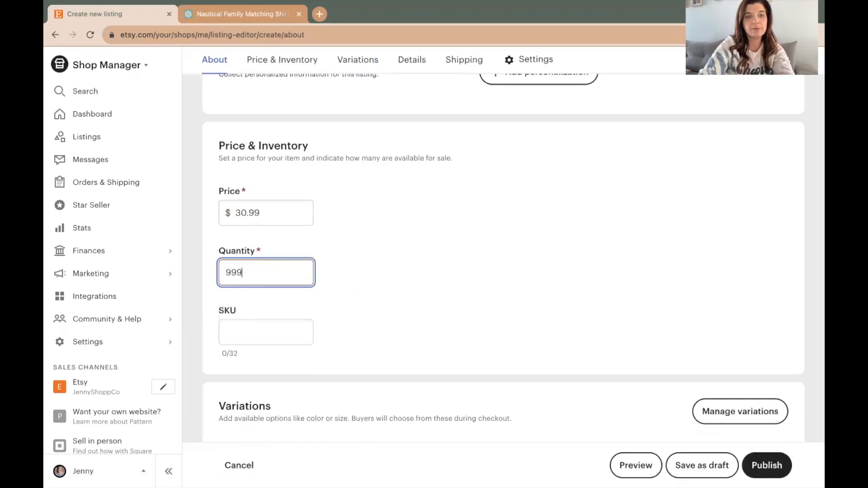
pyautogui.click(433, 263)
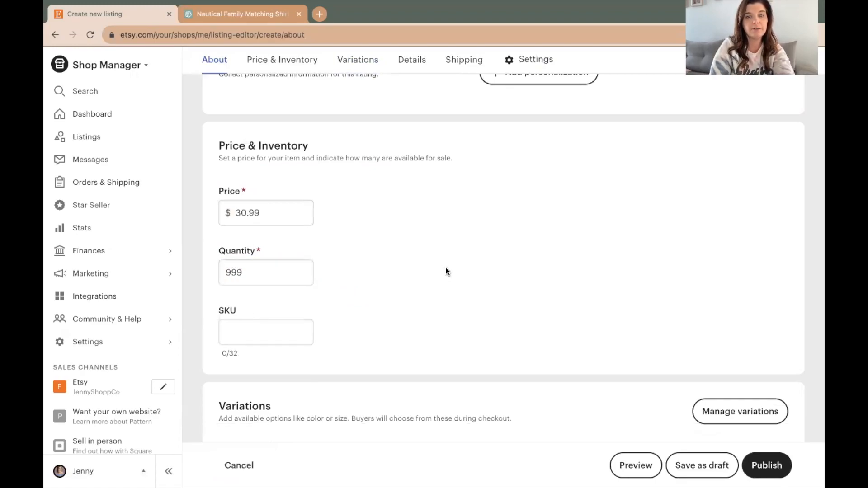
# Publish the new listing and accept the listing fee.
pyautogui.click(763, 464)
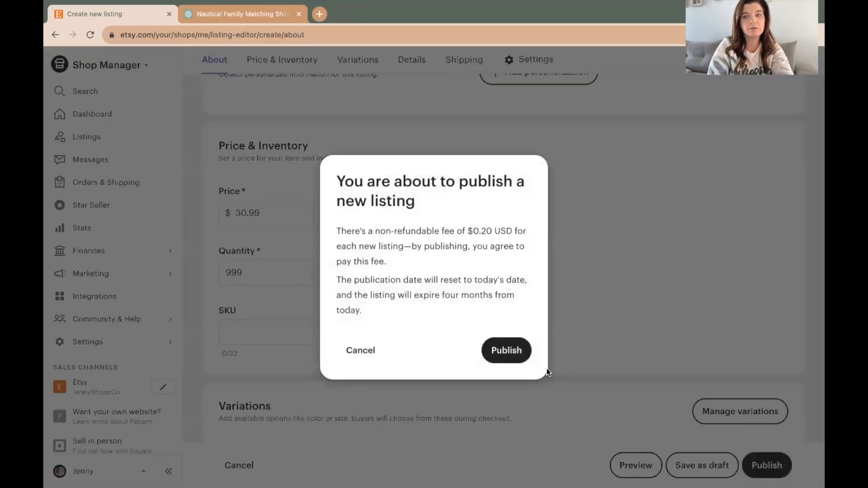
pyautogui.click(508, 351)
# Open the published nautical family shirts listing from the shop page and review its photo, price and variation choices.
pyautogui.scroll(-1, 273, 322)
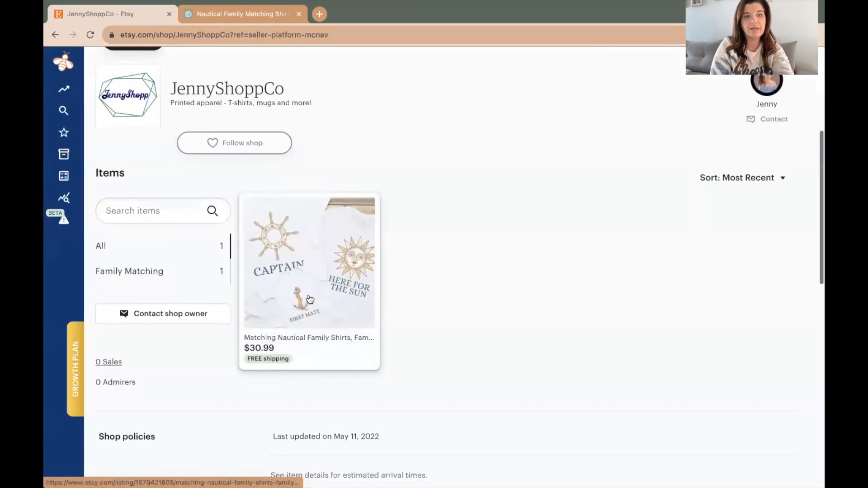
pyautogui.click(273, 283)
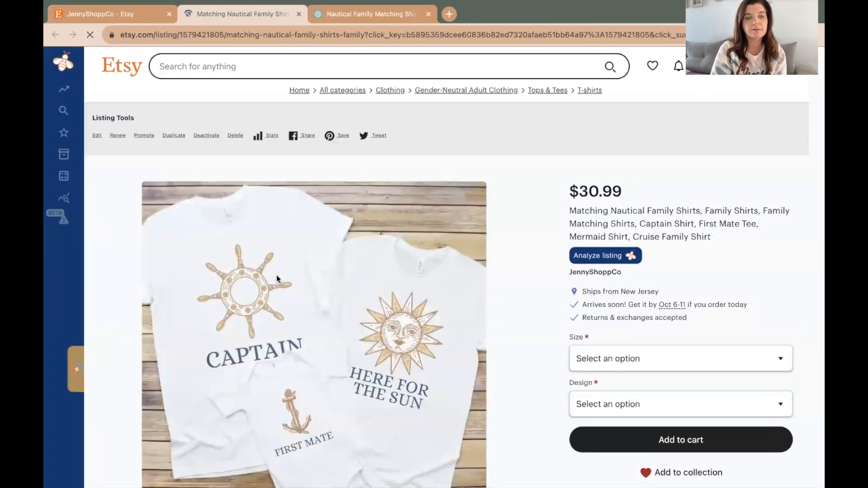
pyautogui.scroll(-2, 276, 275)
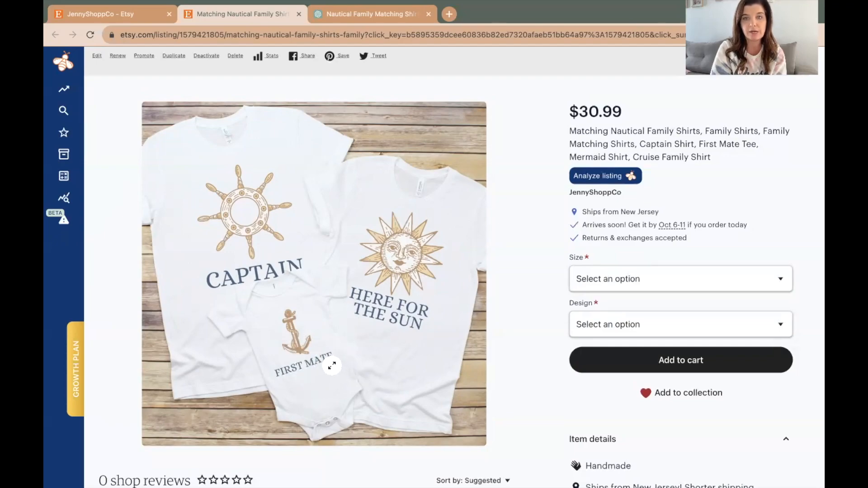
pyautogui.scroll(-1, 335, 365)
pyautogui.scroll(3, 332, 366)
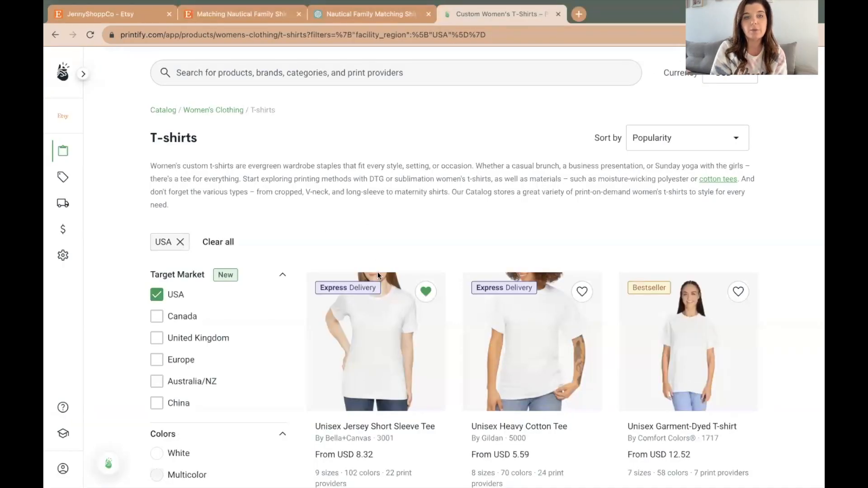
# In Printify, open the Bella+Canvas 3001 Unisex Jersey Short Sleeve Tee and start designing it with SwiftPOD as the print provider.
pyautogui.click(384, 323)
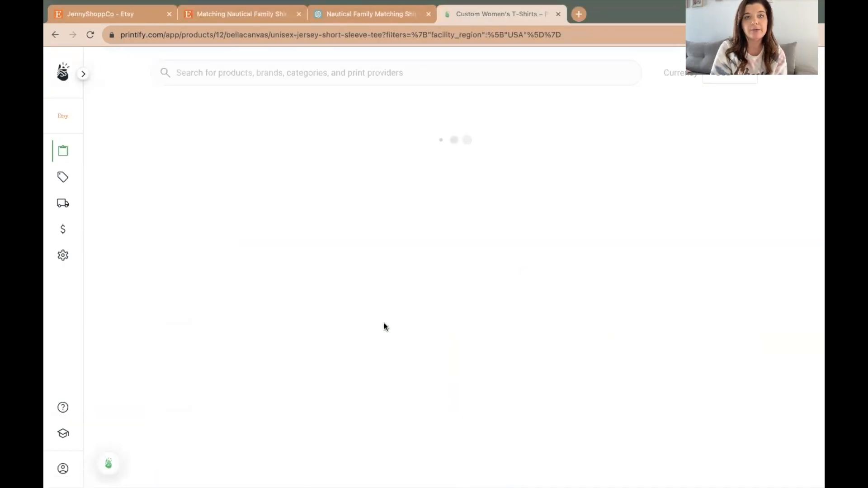
pyautogui.scroll(-2, 384, 323)
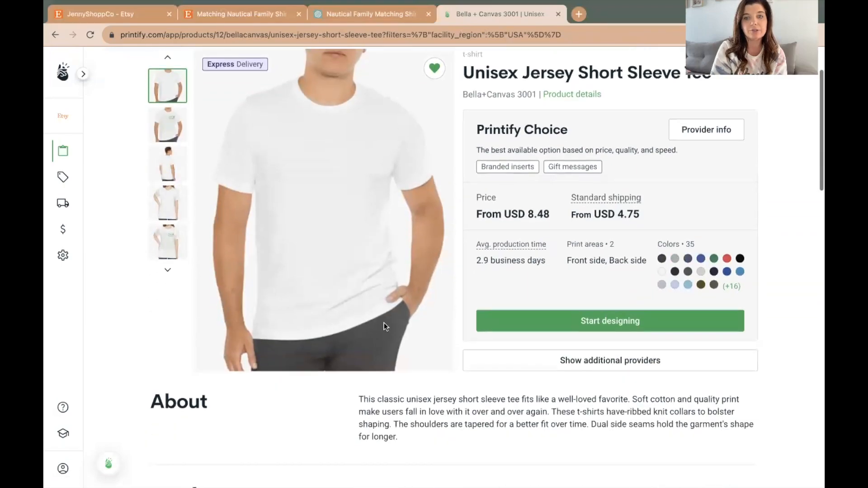
pyautogui.click(601, 362)
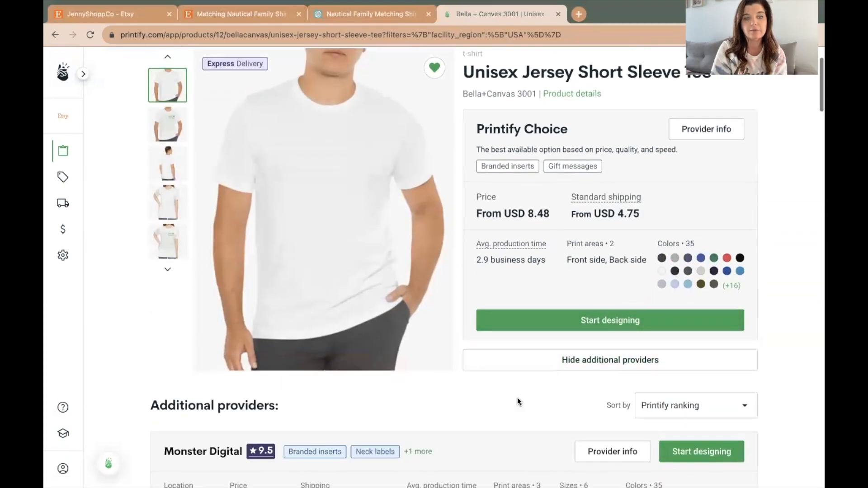
pyautogui.scroll(-8, 517, 398)
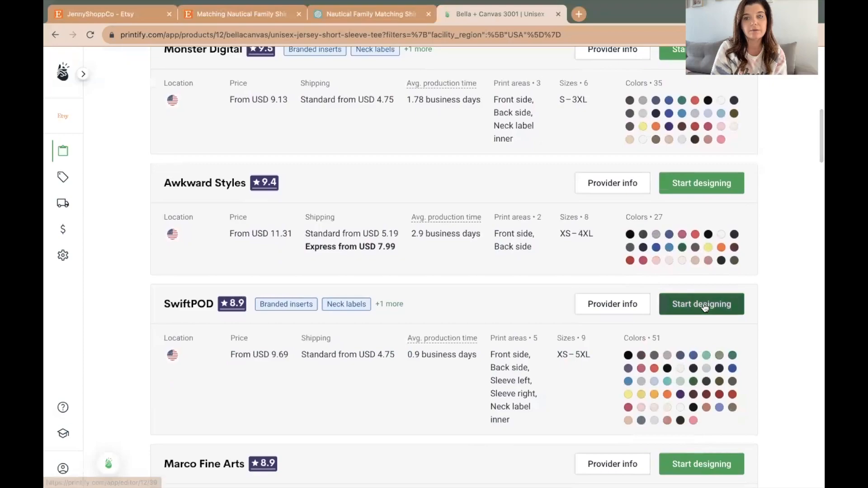
pyautogui.click(703, 304)
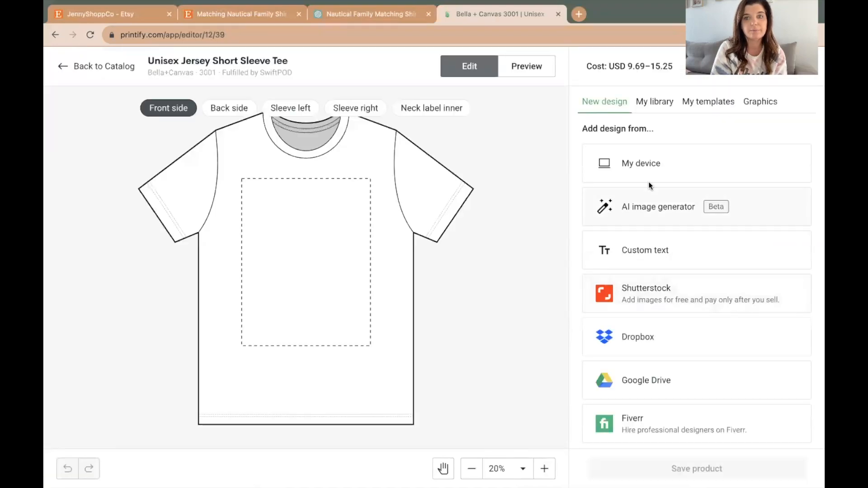
# Add the CAPTAIN design 1.png to the tee's front, scale it to about 13.62 in wide and centre it near the print area's upper edge.
pyautogui.click(650, 175)
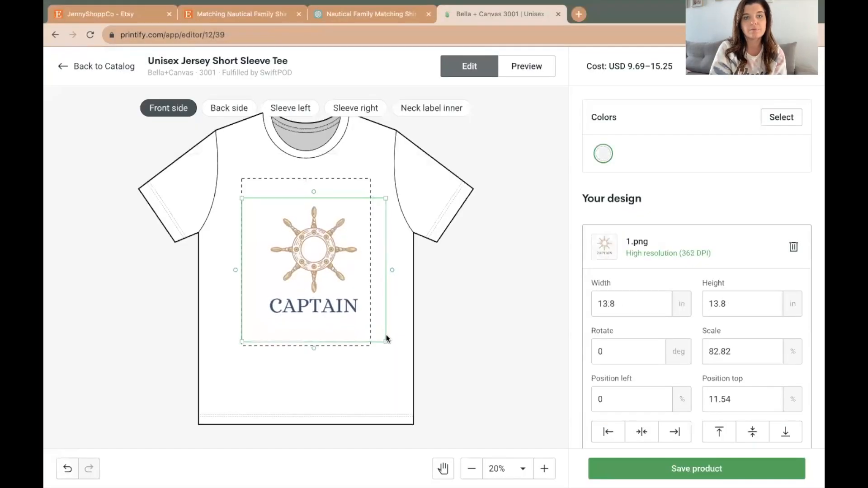
pyautogui.moveTo(386, 337); pyautogui.dragTo(383, 334)
pyautogui.moveTo(326, 313); pyautogui.dragTo(323, 292)
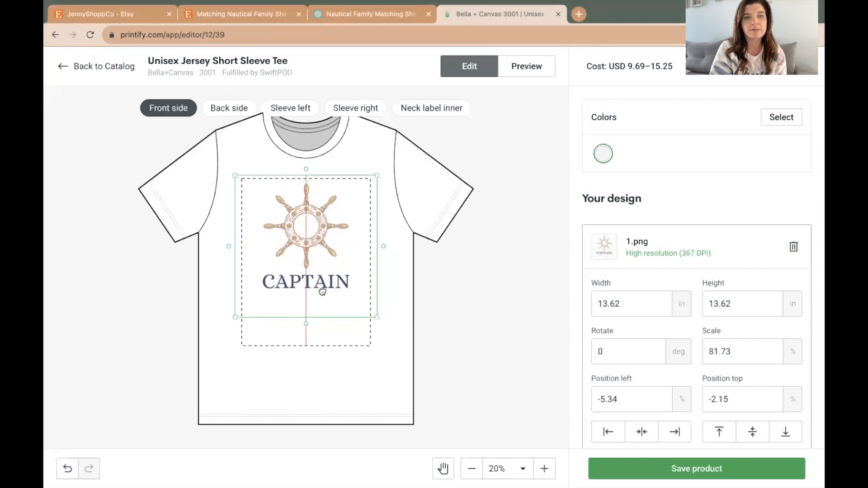
pyautogui.click(502, 281)
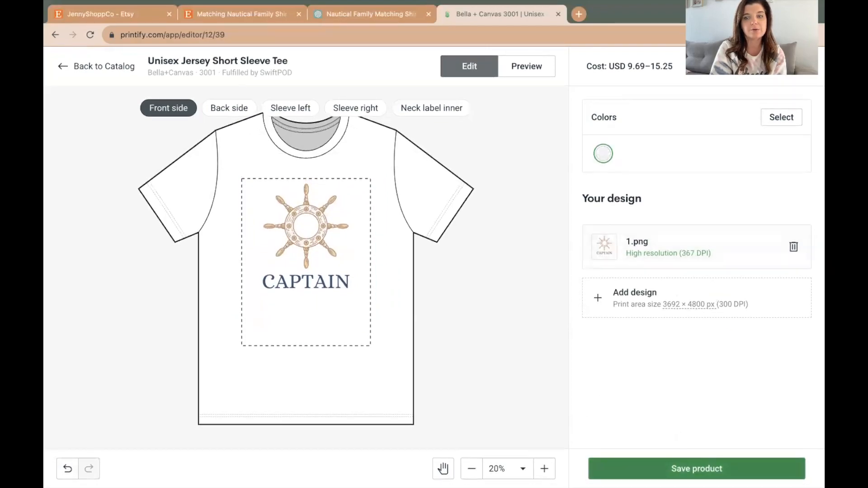
# Save the CAPTAIN tee, replace its title with the Etsy listing title starting "Matching Nautical Family Shirts", and store it as a draft.
pyautogui.click(697, 469)
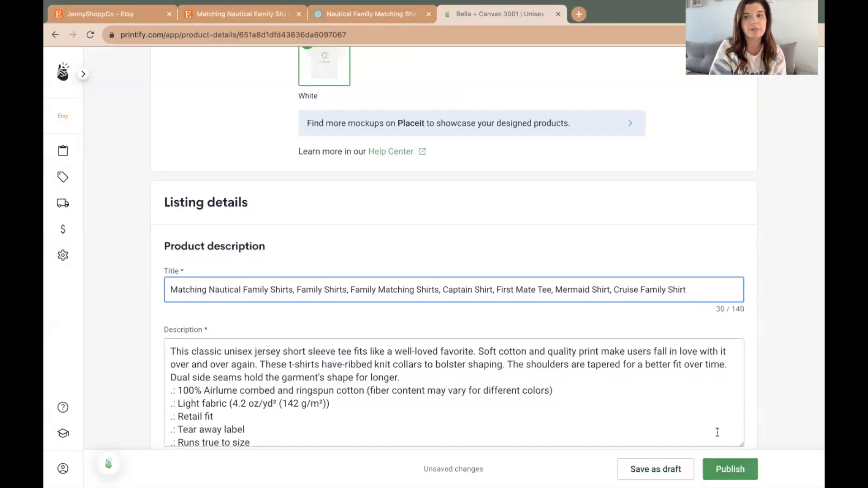
pyautogui.scroll(5, 404, 233)
pyautogui.scroll(1, 404, 232)
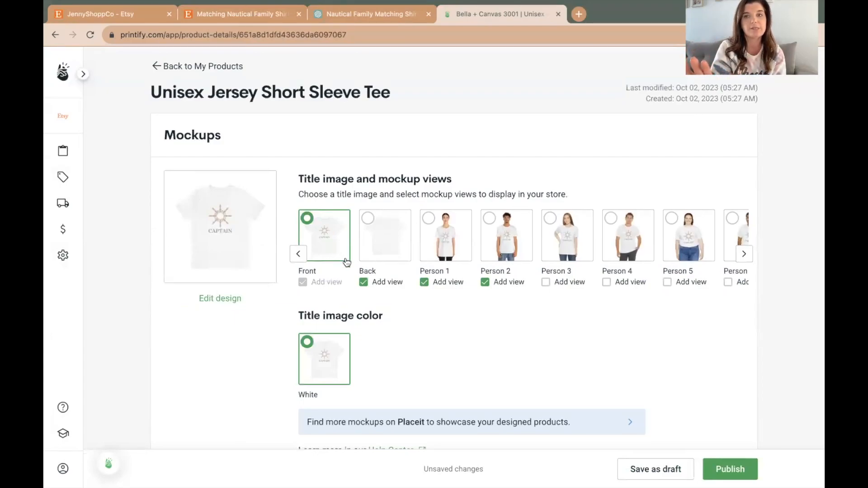
pyautogui.scroll(-3, 347, 262)
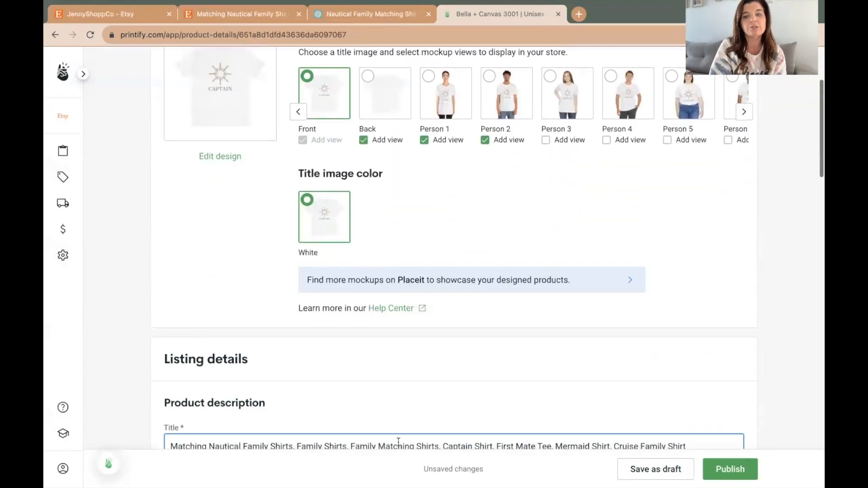
pyautogui.click(649, 474)
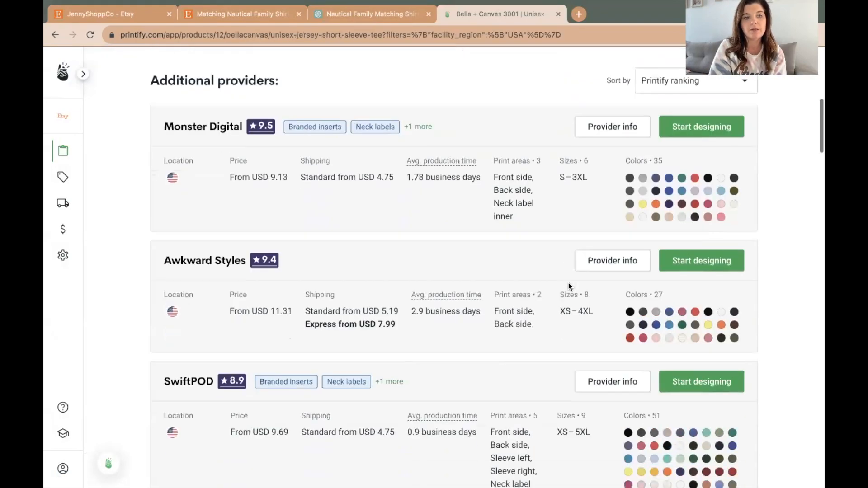
# Create a second SwiftPOD tee with the HERE FOR THE SUN design 3.png, give it the same listing title and save it as a draft.
pyautogui.scroll(-2, 569, 283)
pyautogui.click(688, 326)
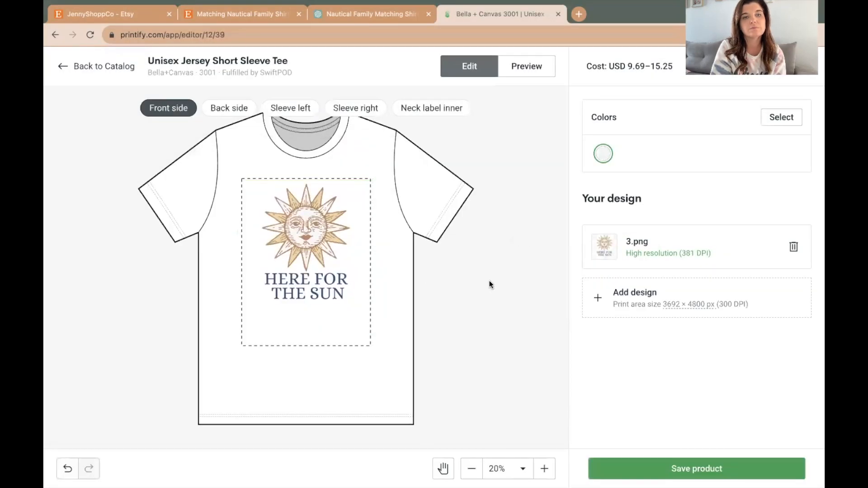
pyautogui.click(666, 466)
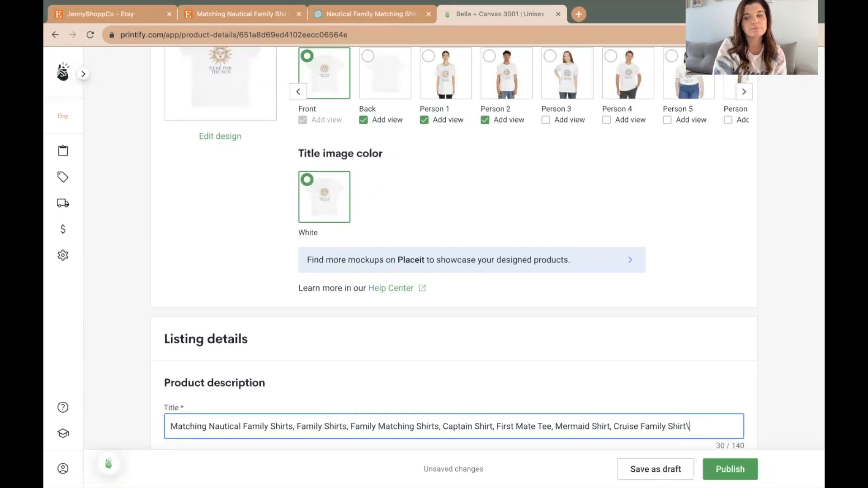
pyautogui.click(674, 472)
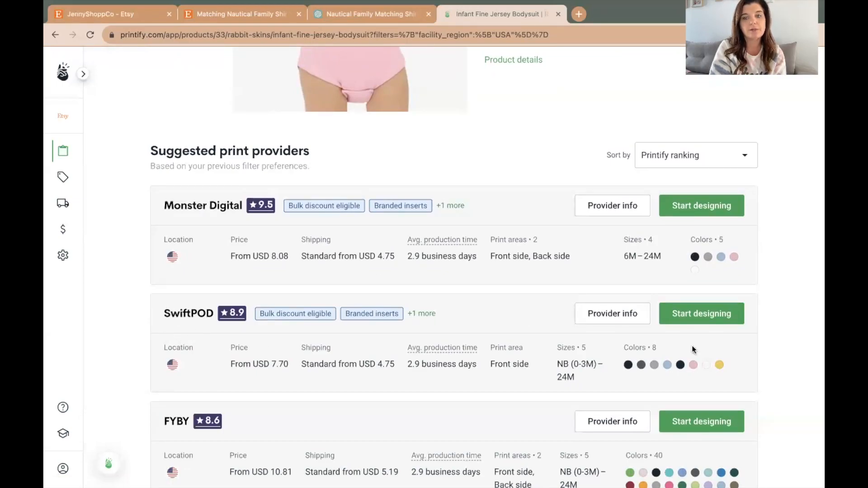
# Create a SwiftPOD Infant Fine Jersey Bodysuit with the FIRST MATE design 2.png, give it the same listing title and save it as a draft.
pyautogui.click(699, 316)
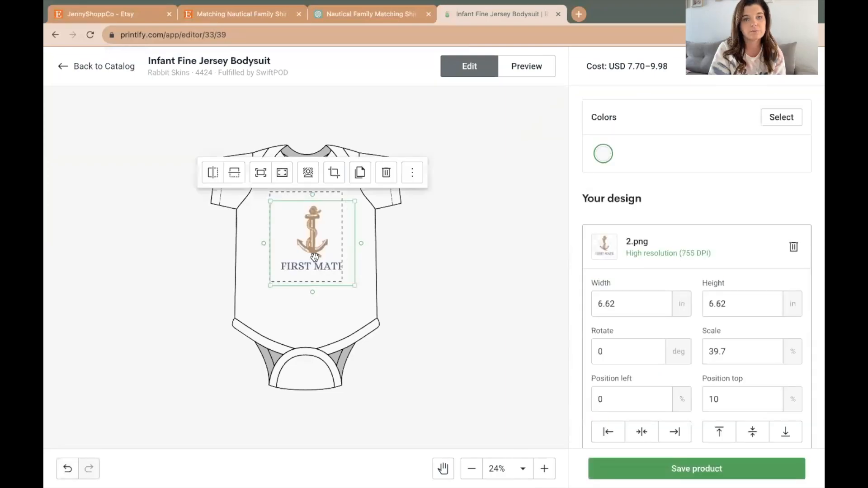
pyautogui.moveTo(312, 259); pyautogui.dragTo(308, 250)
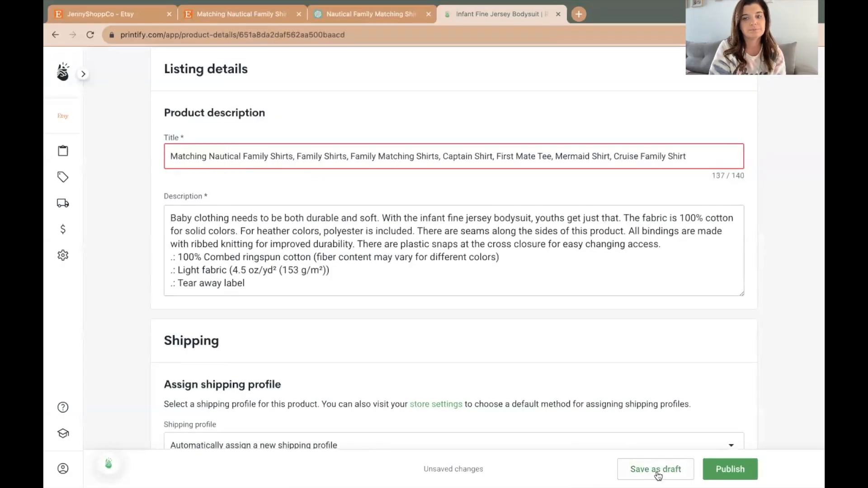
pyautogui.click(659, 470)
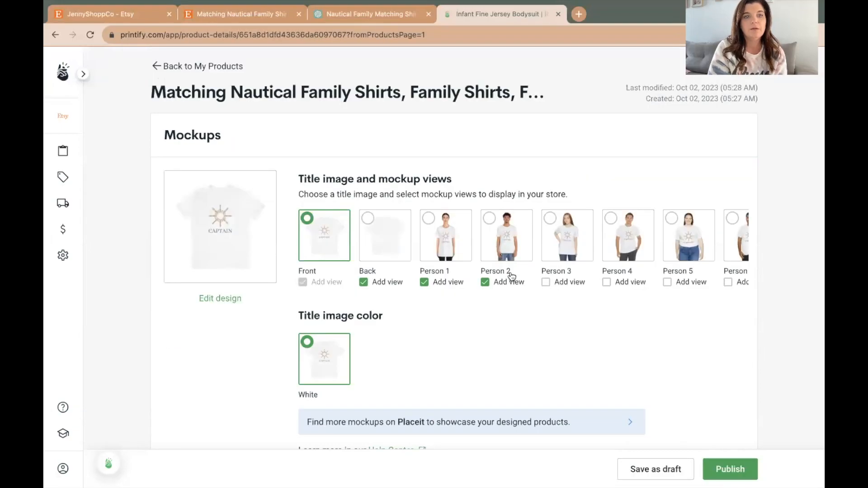
# In the CAPTAIN tee's variant pricing table, expand size S and copy the SKU of its White variant.
pyautogui.scroll(-15, 510, 277)
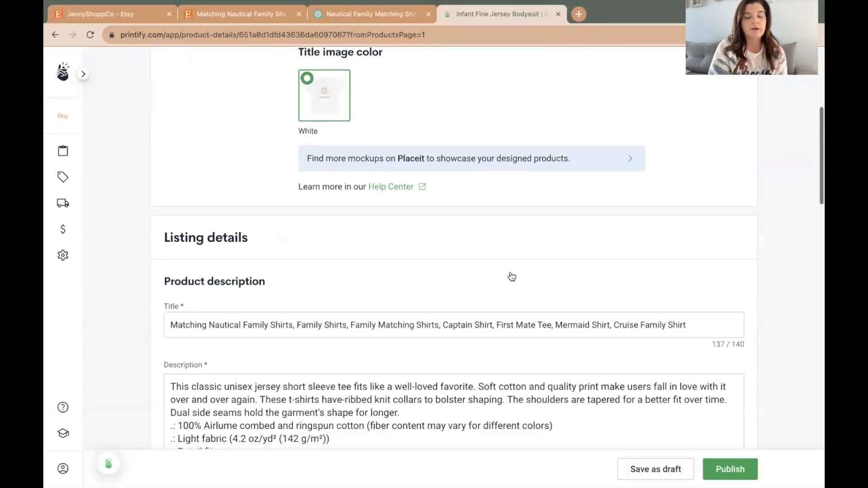
pyautogui.scroll(-9, 511, 276)
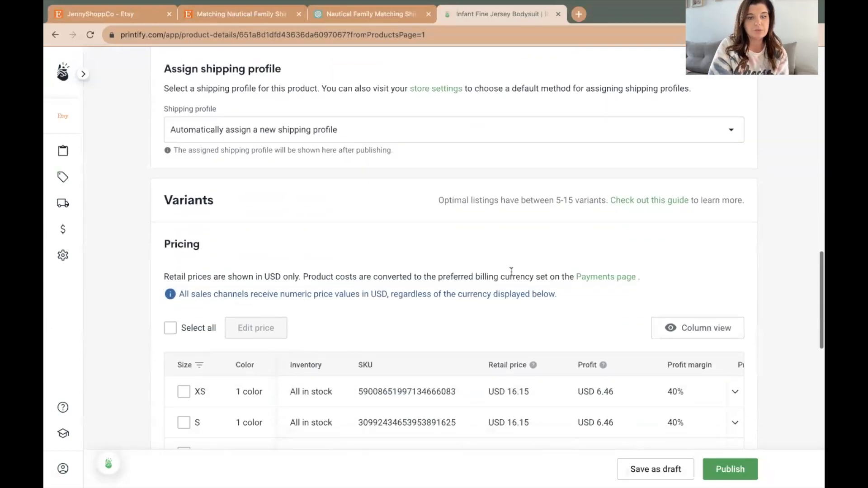
pyautogui.scroll(-2, 511, 276)
pyautogui.scroll(1, 510, 276)
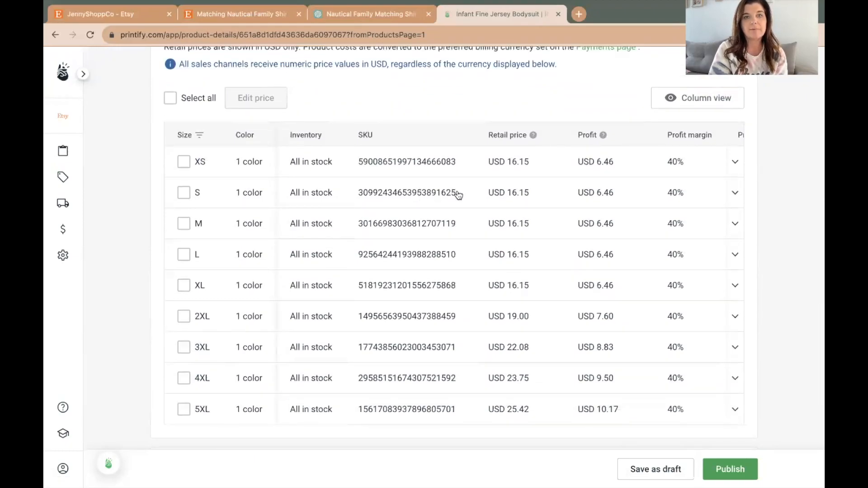
pyautogui.click(428, 195)
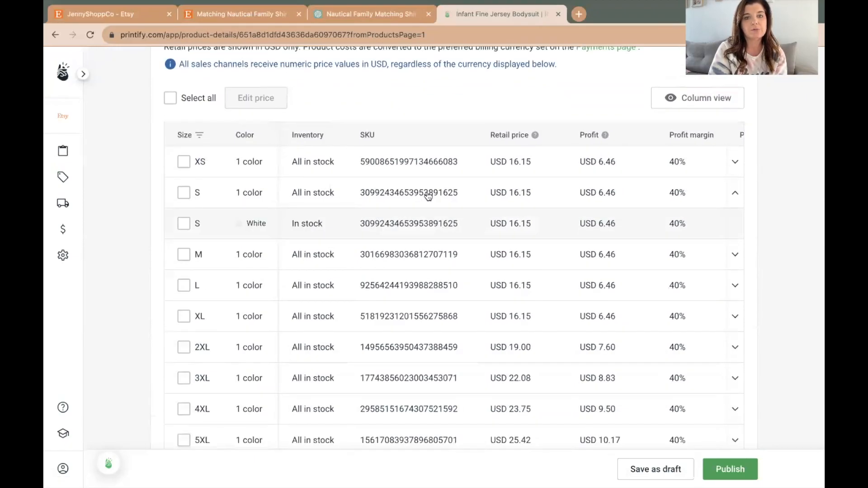
pyautogui.click(428, 195)
pyautogui.click(372, 193)
pyautogui.click(470, 196)
pyautogui.click(469, 196)
pyautogui.moveTo(361, 224); pyautogui.dragTo(470, 228)
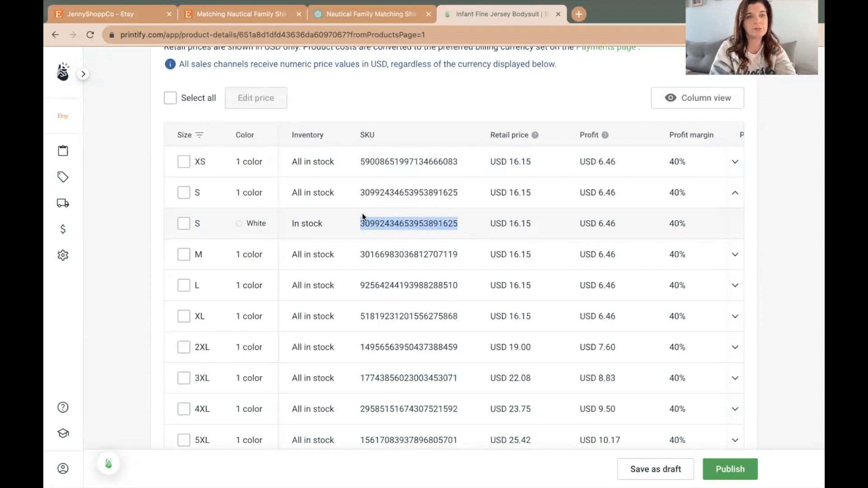
# Switch to the Etsy listing editor and make SKUs vary for each Size and Design in the variations.
pyautogui.click(206, 15)
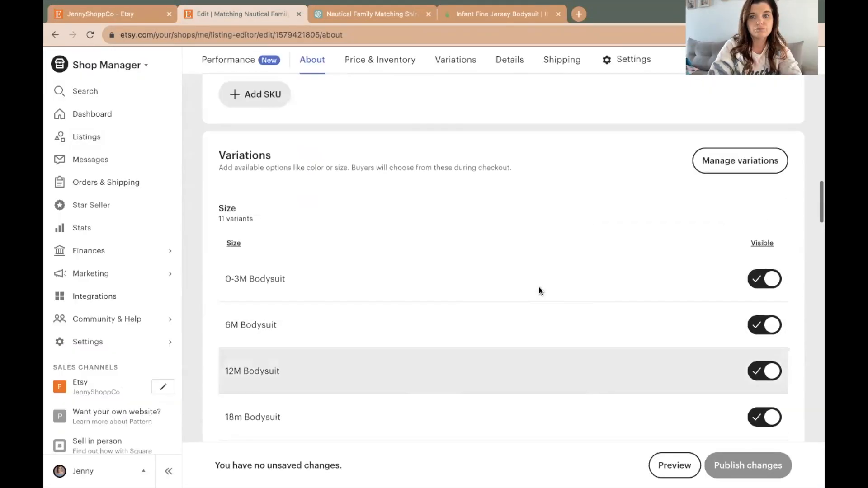
pyautogui.click(727, 176)
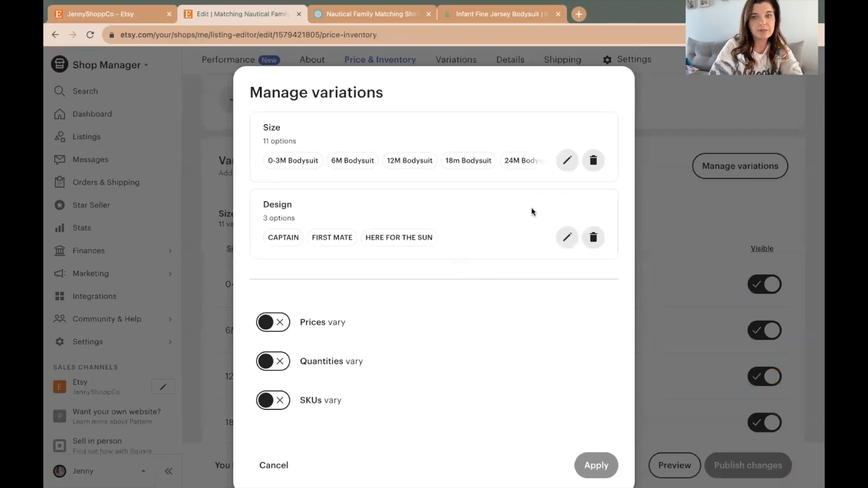
pyautogui.scroll(-1, 501, 284)
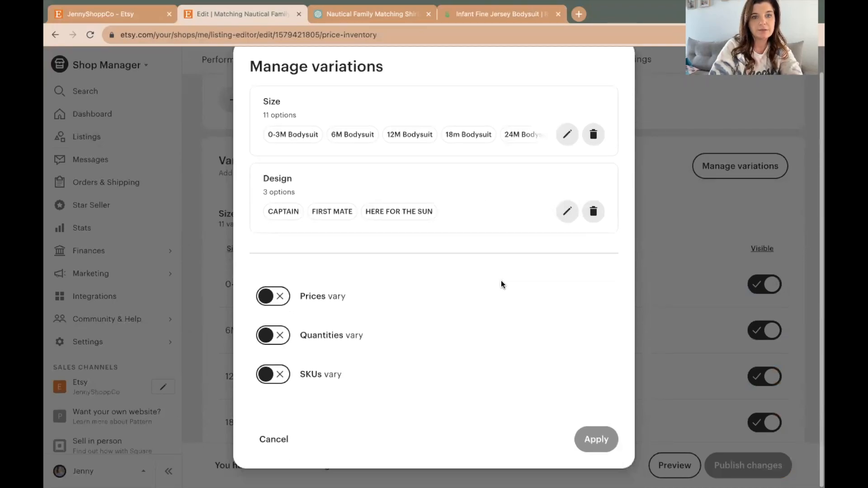
pyautogui.click(270, 378)
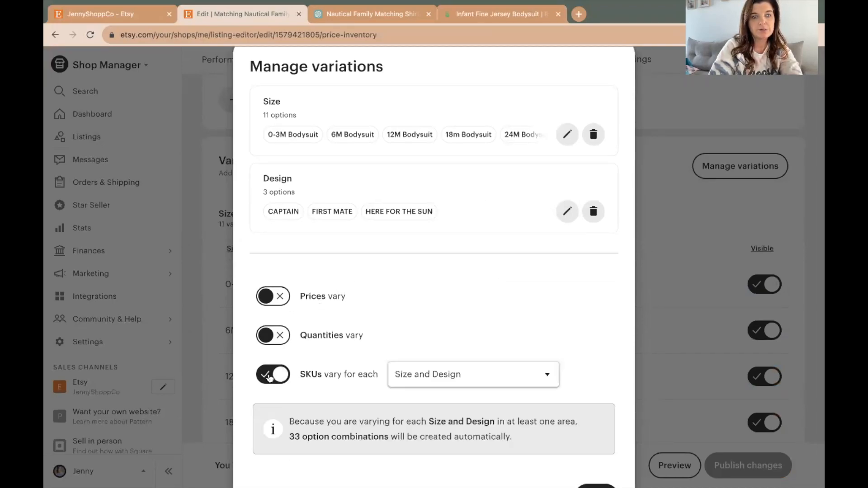
pyautogui.scroll(-2, 446, 403)
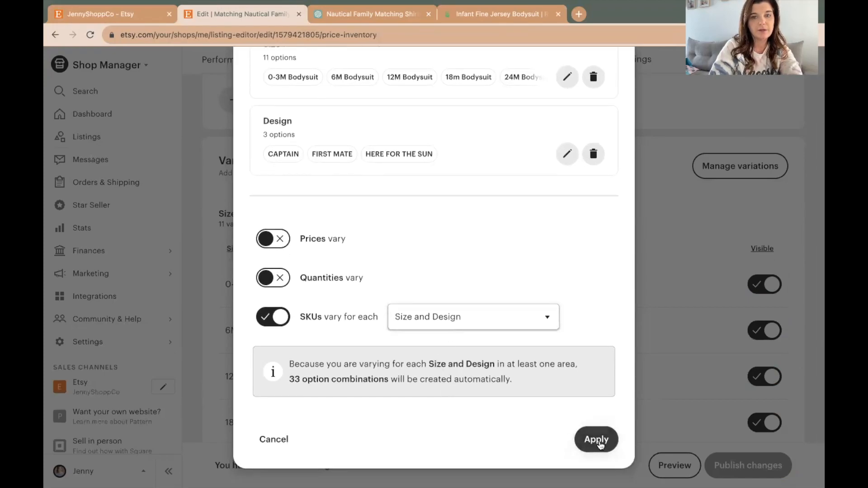
pyautogui.click(596, 440)
# Hide the CAPTAIN and HERE FOR THE SUN designs for every bodysuit size from 0-3M to 24M, leaving only FIRST MATE visible.
pyautogui.scroll(-2, 770, 204)
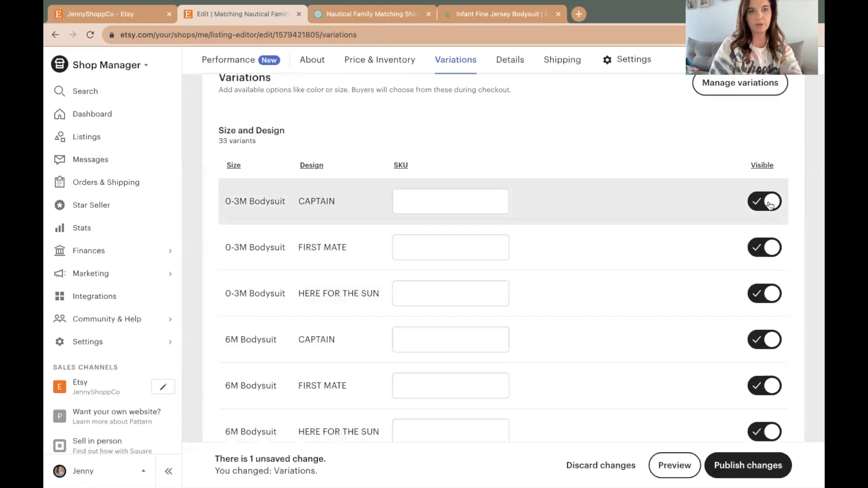
pyautogui.click(771, 204)
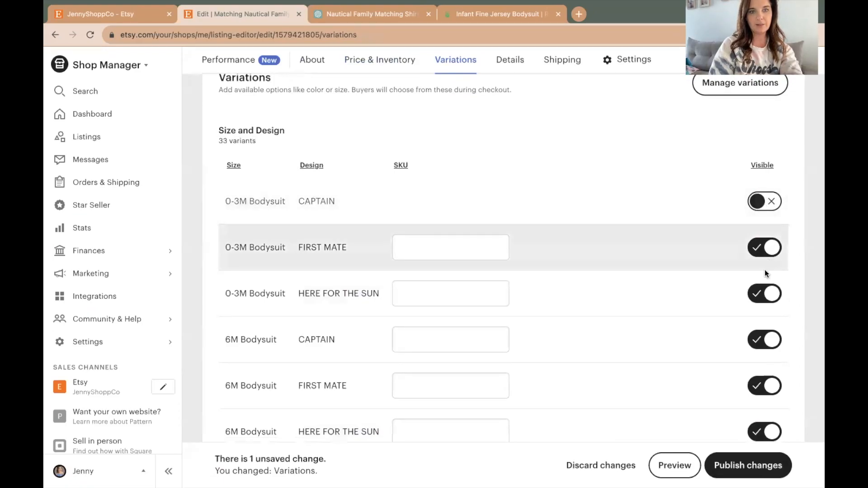
pyautogui.click(765, 294)
pyautogui.scroll(-2, 768, 297)
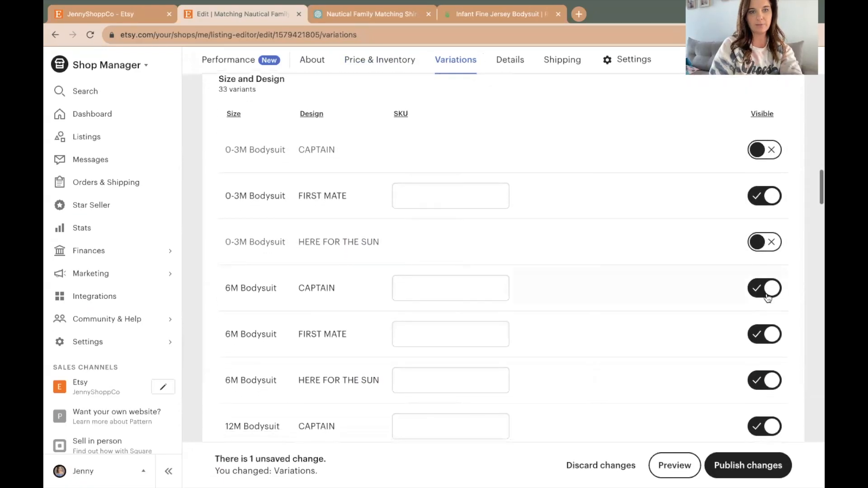
pyautogui.click(768, 294)
pyautogui.scroll(-3, 770, 303)
pyautogui.click(772, 312)
pyautogui.scroll(-3, 772, 305)
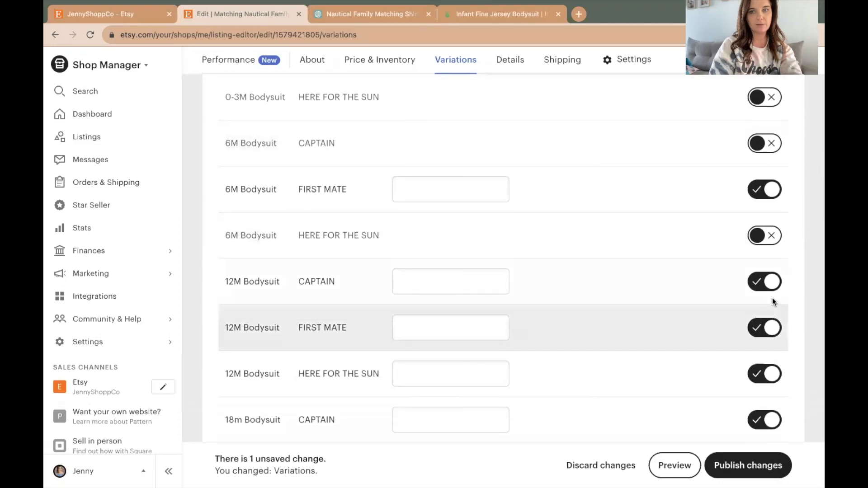
pyautogui.click(771, 286)
pyautogui.click(772, 374)
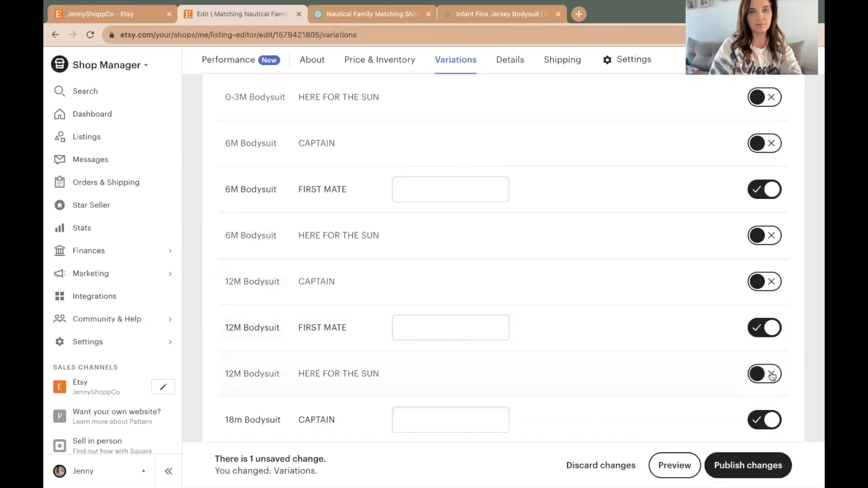
pyautogui.scroll(-3, 769, 374)
pyautogui.click(770, 340)
pyautogui.scroll(-3, 773, 344)
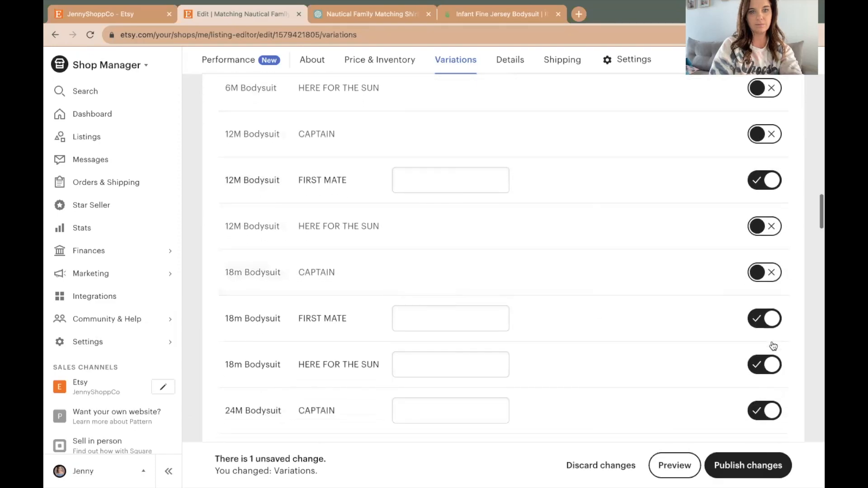
pyautogui.click(771, 361)
pyautogui.scroll(-3, 774, 355)
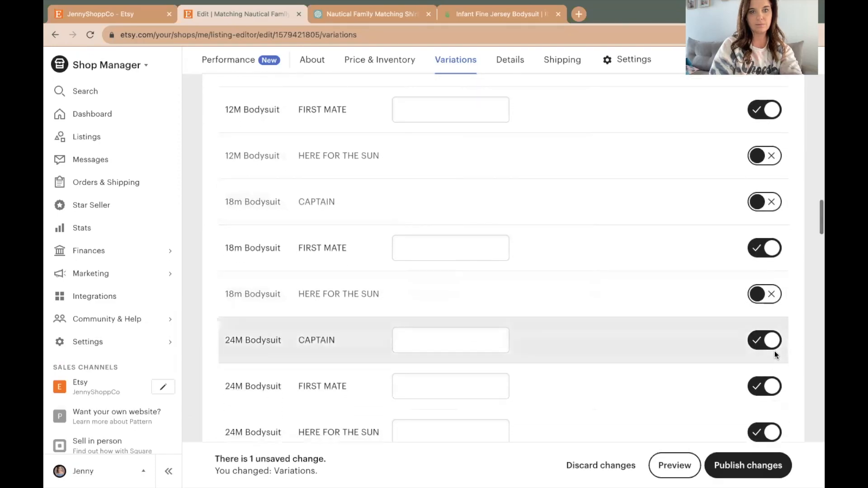
pyautogui.click(773, 345)
pyautogui.scroll(-3, 772, 362)
pyautogui.click(771, 382)
# Hide the FIRST MATE design for every adult size from Adult S to Adult 2X.
pyautogui.scroll(-5, 765, 316)
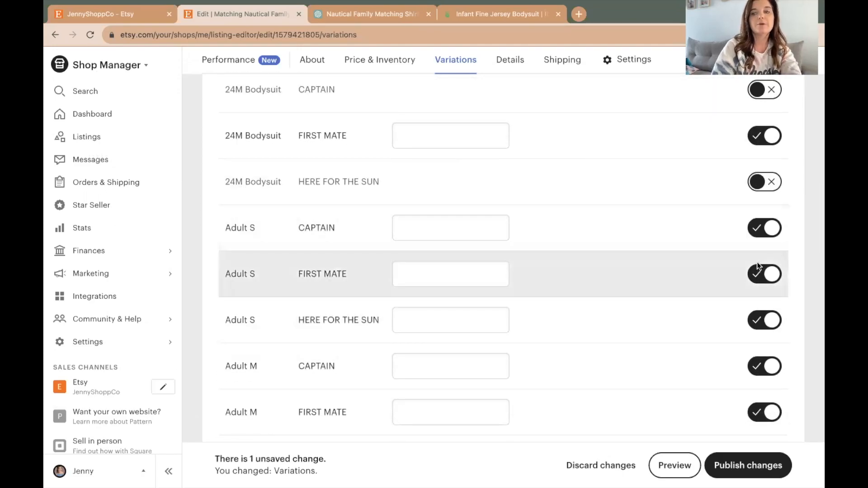
pyautogui.click(759, 268)
pyautogui.scroll(-3, 753, 317)
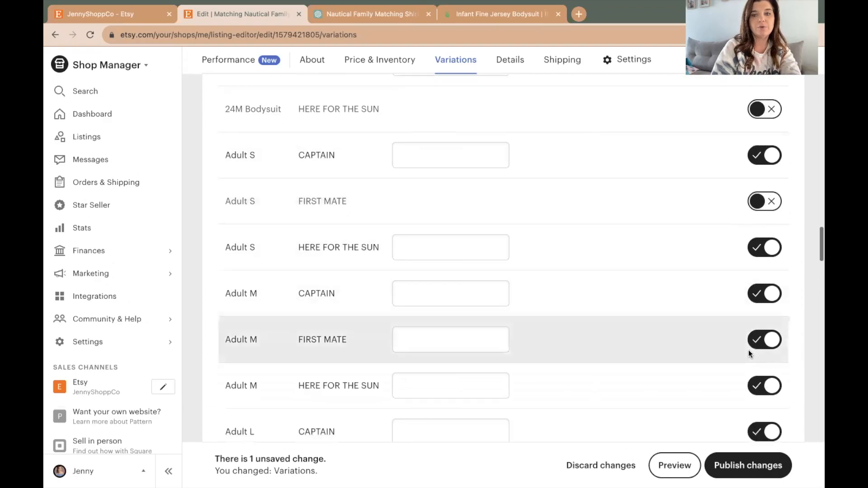
pyautogui.click(773, 341)
pyautogui.scroll(-2, 773, 344)
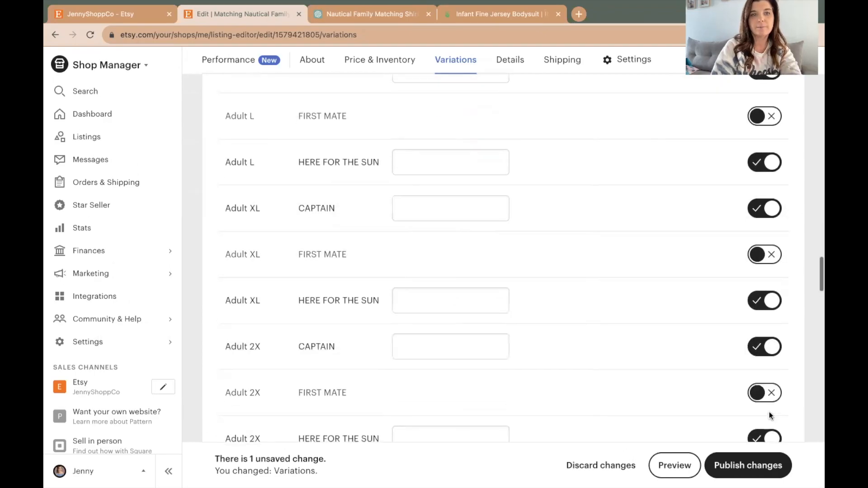
pyautogui.scroll(1, 770, 412)
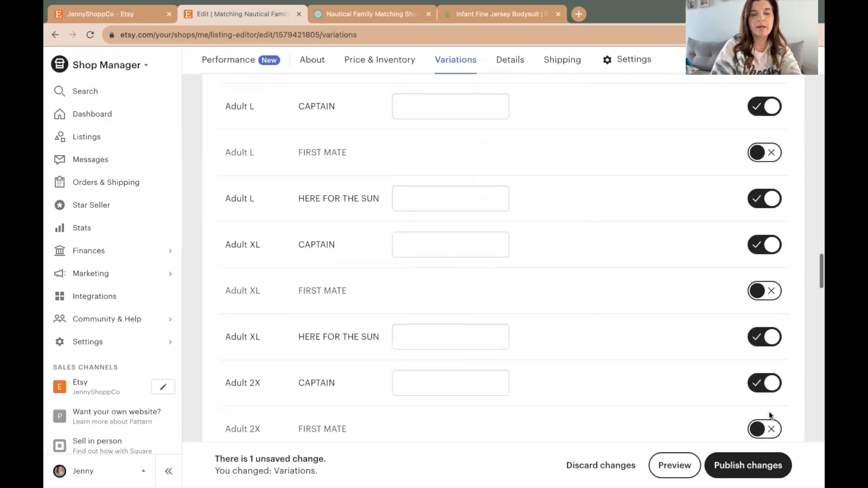
pyautogui.click(505, 14)
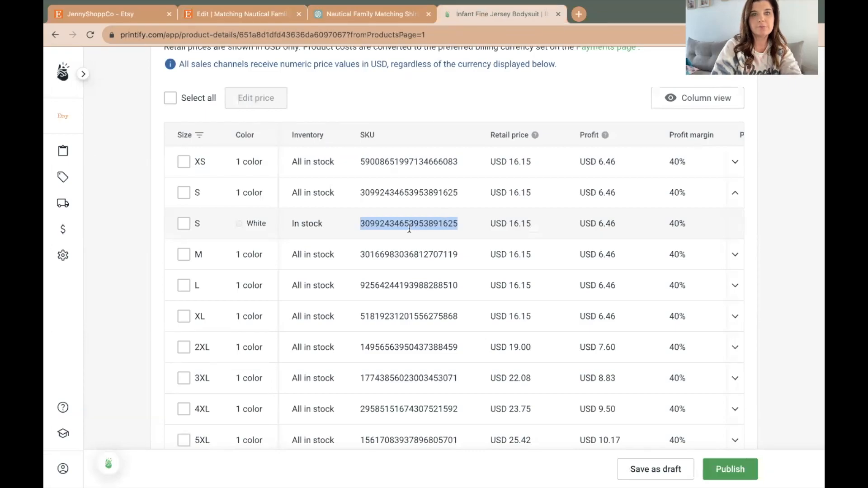
pyautogui.click(257, 15)
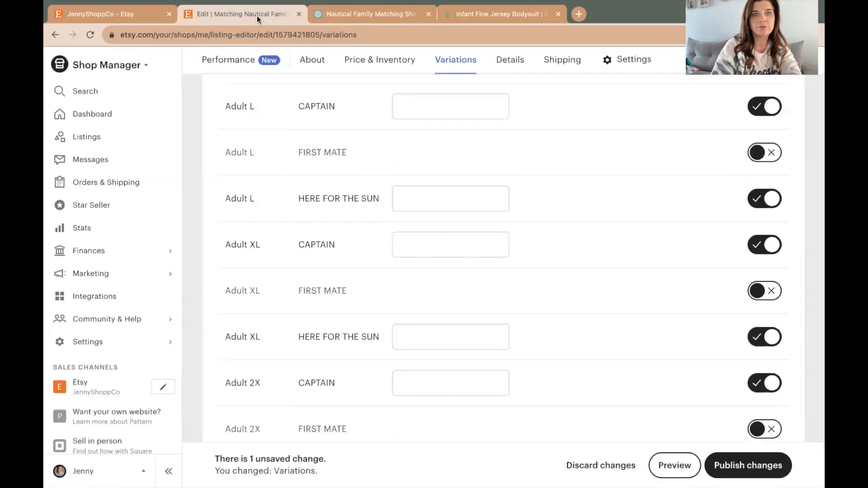
pyautogui.scroll(8, 410, 174)
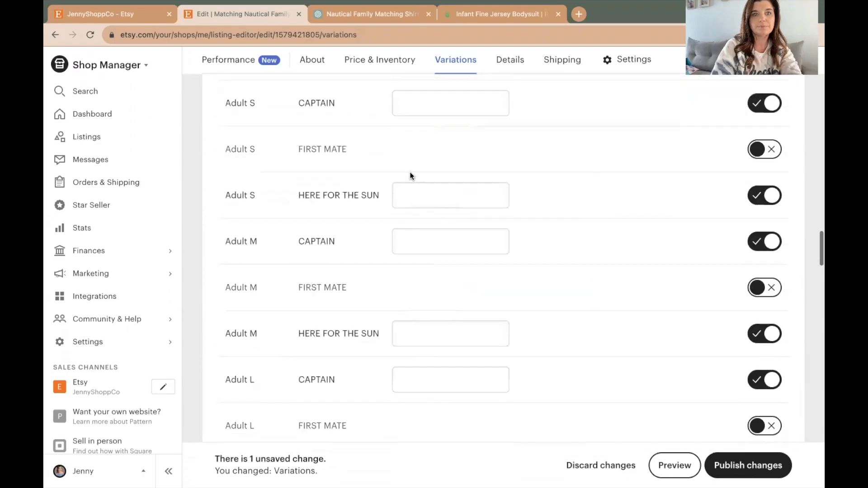
pyautogui.scroll(2, 410, 172)
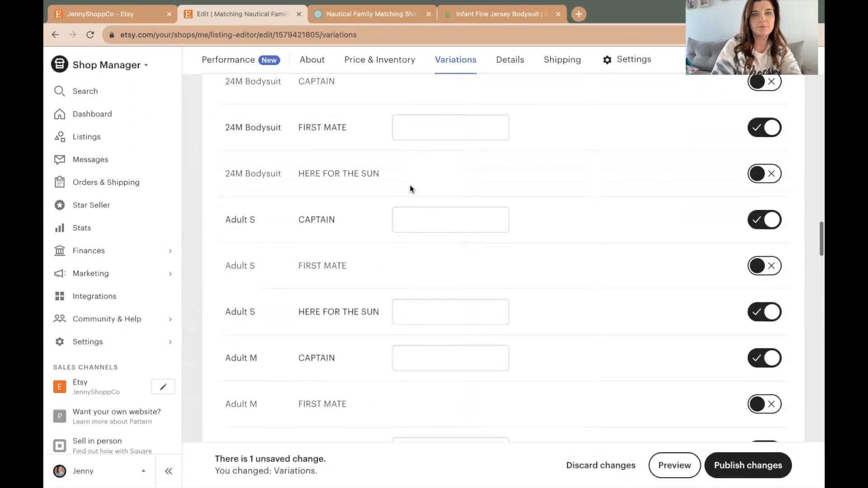
pyautogui.click(420, 260)
pyautogui.hotkey('ctrl', 'v')
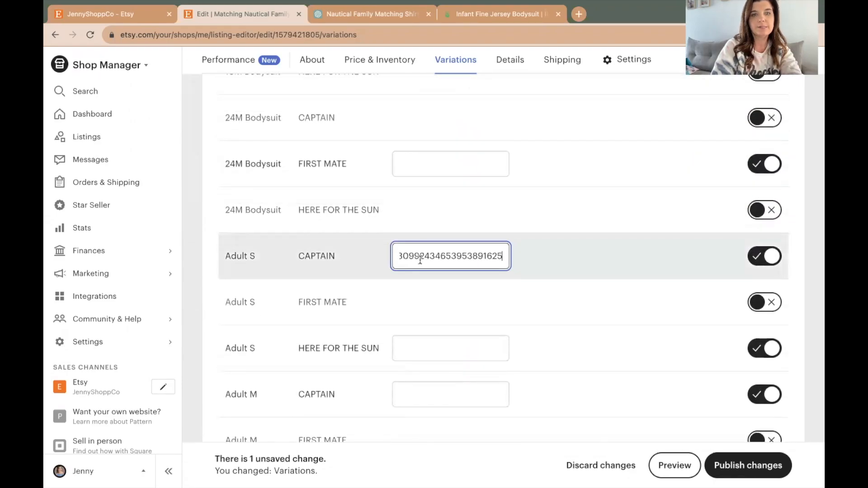
pyautogui.click(497, 12)
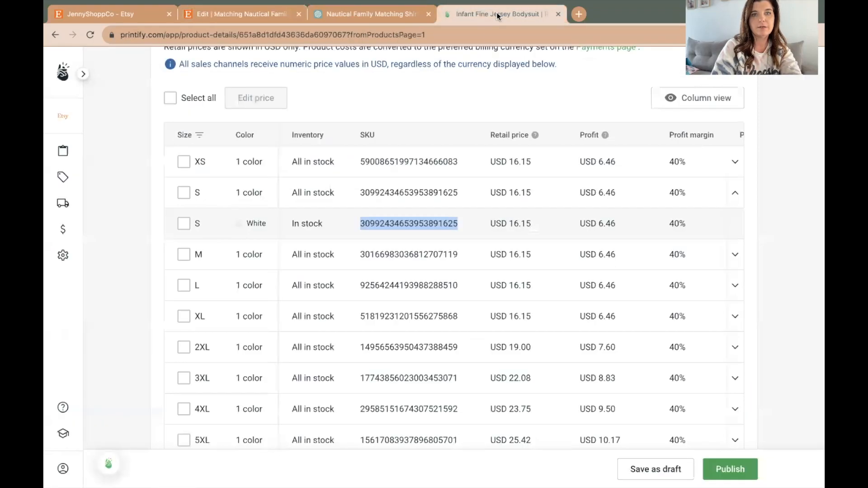
pyautogui.click(403, 257)
pyautogui.moveTo(361, 285); pyautogui.dragTo(469, 289)
pyautogui.hotkey('ctrl', 'c')
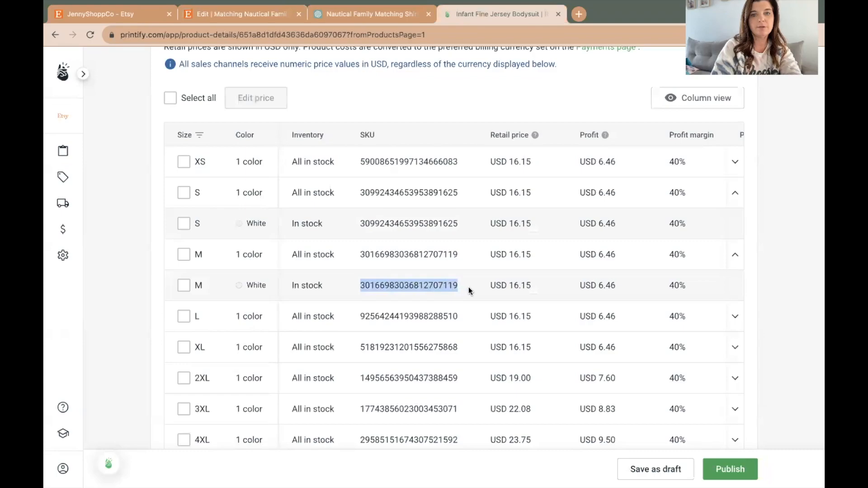
pyautogui.click(270, 18)
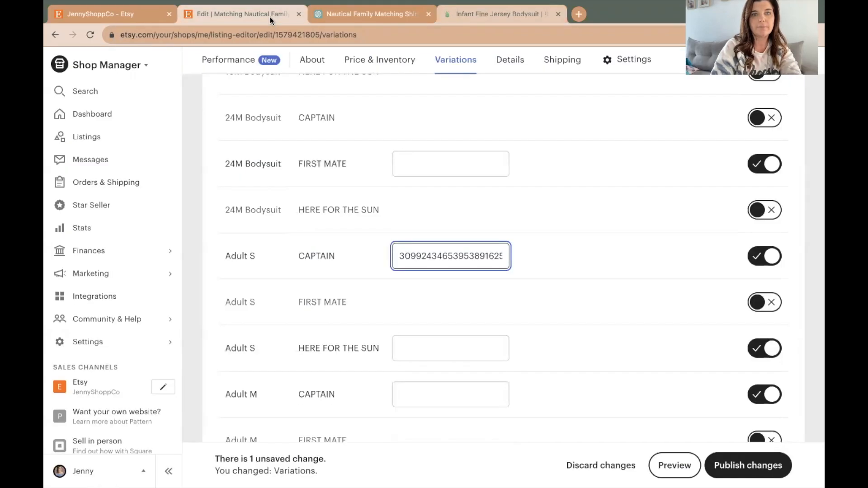
pyautogui.scroll(-3, 397, 294)
pyautogui.click(415, 282)
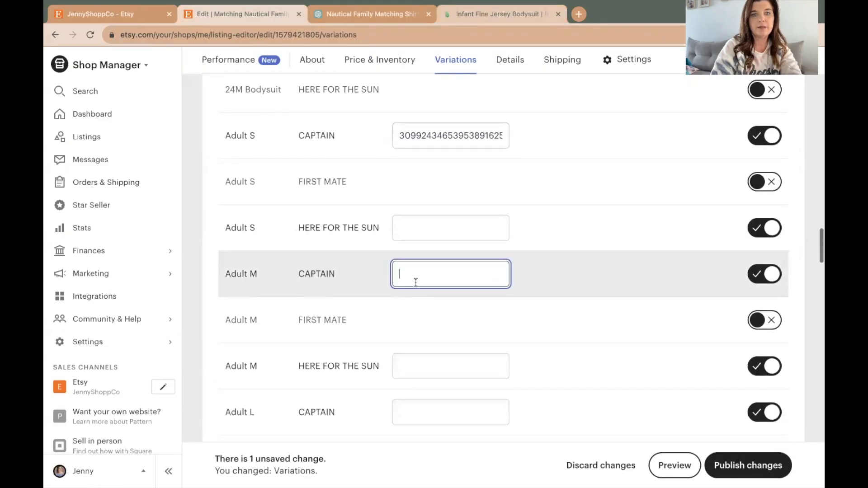
pyautogui.hotkey('ctrl', 'v')
pyautogui.click(499, 16)
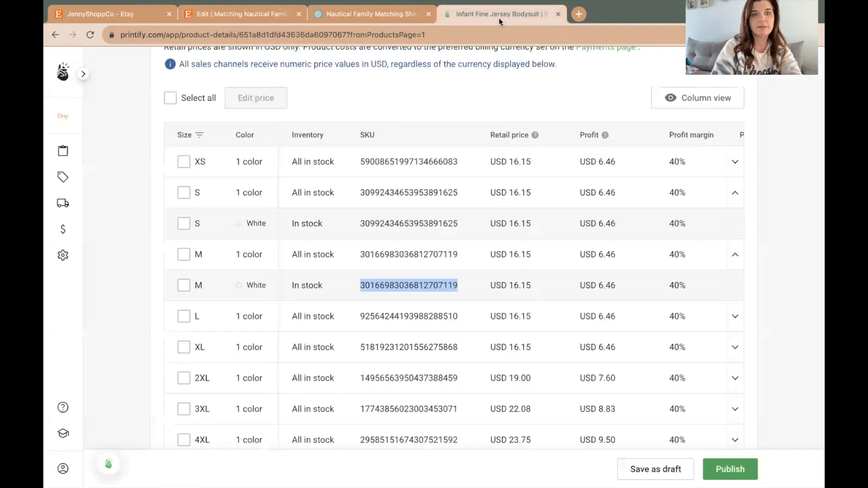
pyautogui.scroll(-1, 441, 285)
pyautogui.click(411, 288)
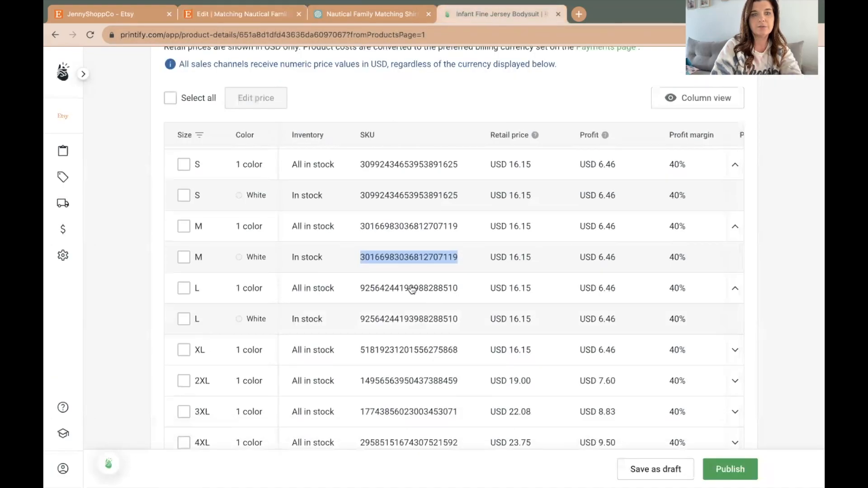
pyautogui.moveTo(360, 323); pyautogui.dragTo(466, 326)
pyautogui.hotkey('ctrl', 'c')
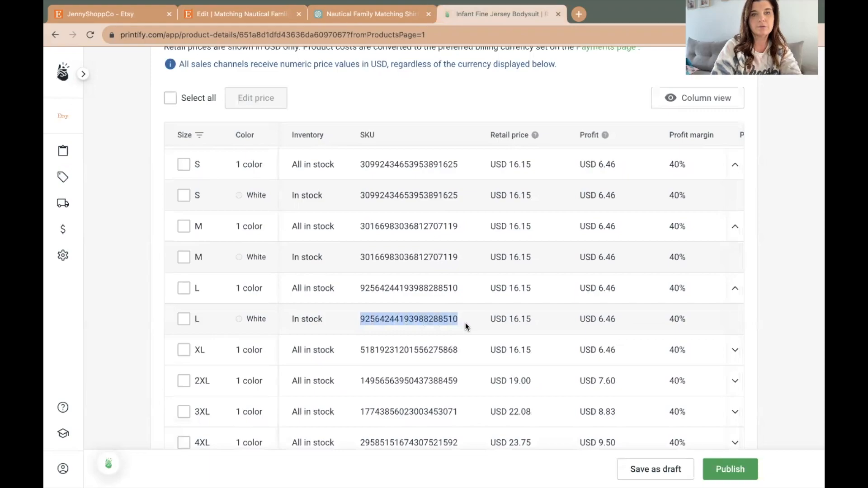
pyautogui.click(268, 14)
pyautogui.scroll(-2, 386, 351)
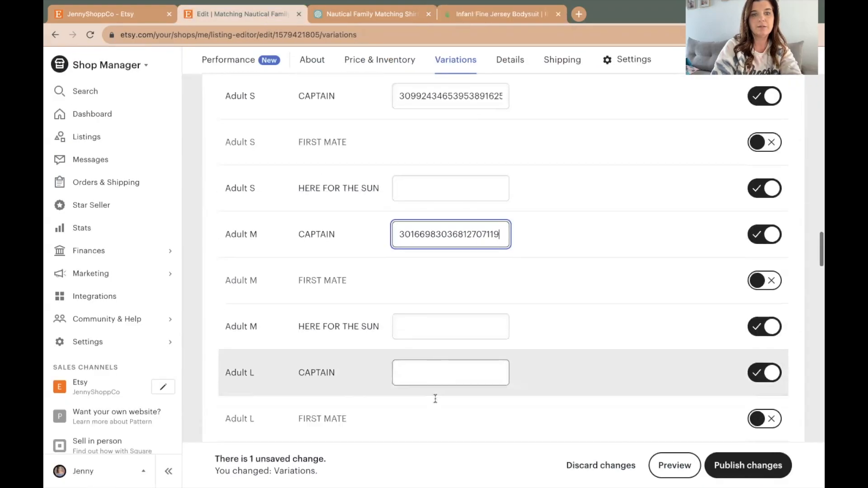
pyautogui.click(439, 359)
pyautogui.hotkey('ctrl', 'v')
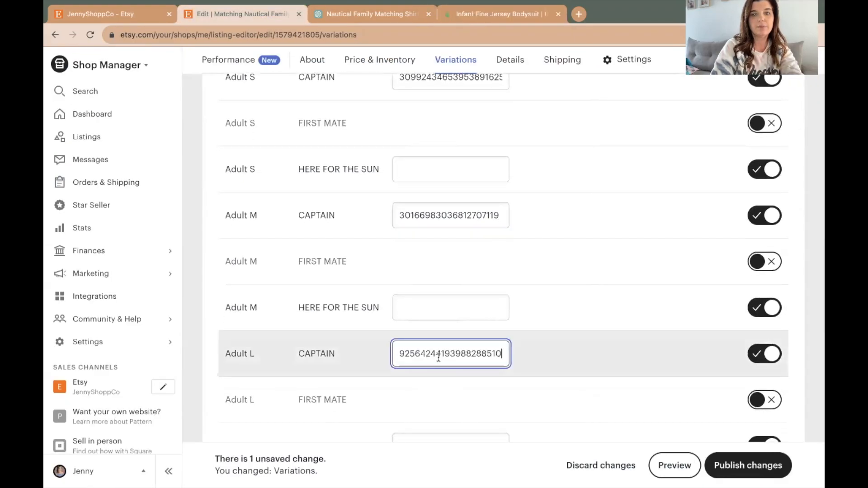
pyautogui.click(502, 18)
pyautogui.scroll(-1, 446, 318)
pyautogui.click(418, 320)
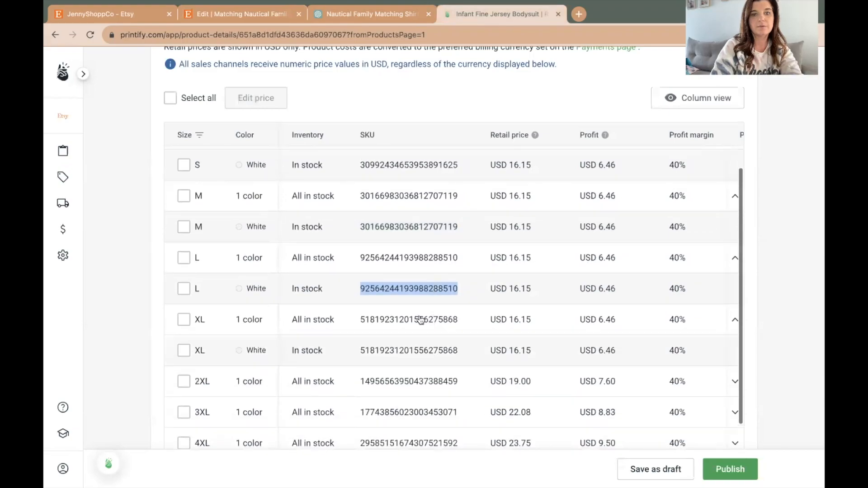
pyautogui.moveTo(356, 351); pyautogui.dragTo(462, 359)
pyautogui.hotkey('ctrl', 'c')
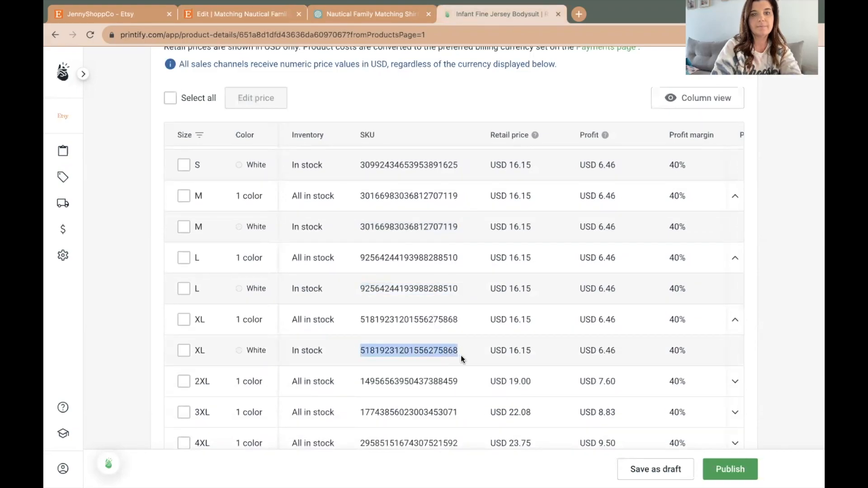
pyautogui.click(257, 13)
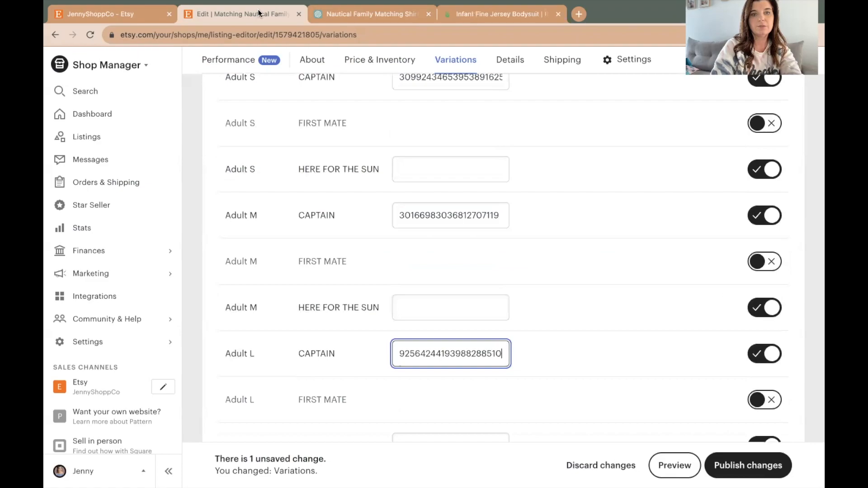
pyautogui.scroll(-3, 413, 297)
pyautogui.scroll(-1, 413, 301)
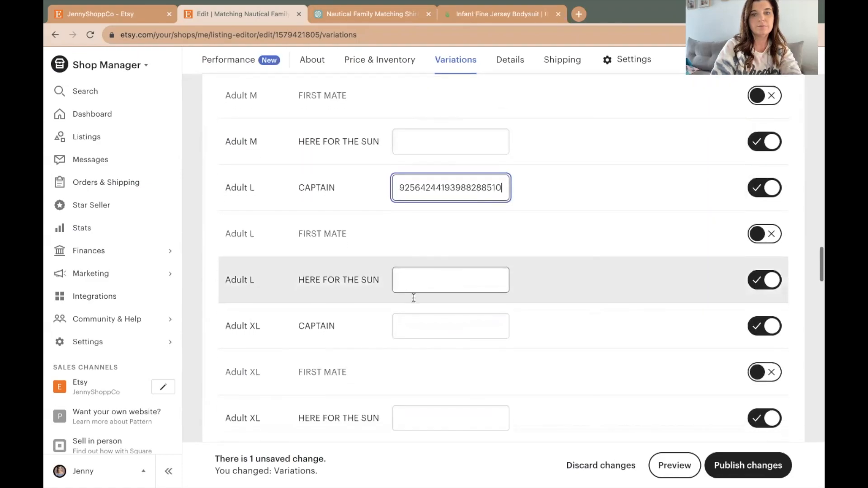
pyautogui.click(415, 315)
pyautogui.hotkey('ctrl', 'v')
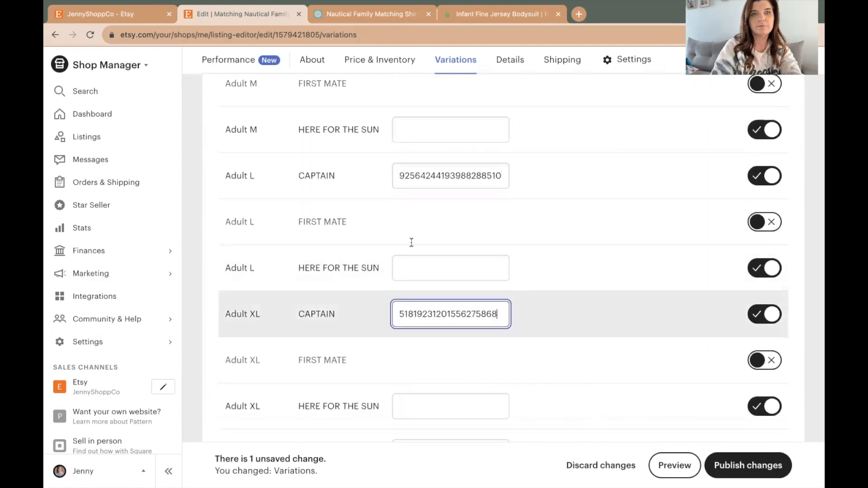